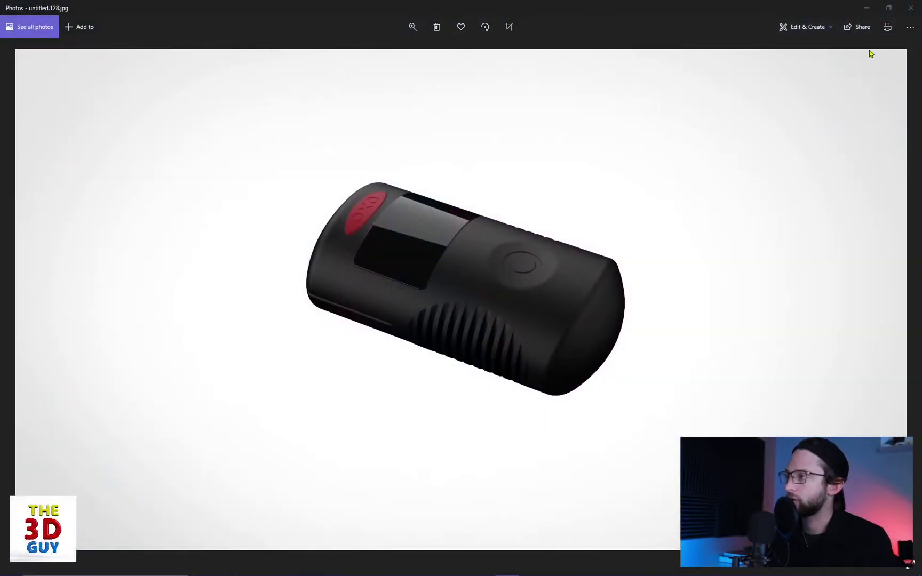
Step: Minimize the Photos reference render to reveal the YoutubeReBuild sketch wireframe
{"action": "left_click", "coordinate": [874, 8]}
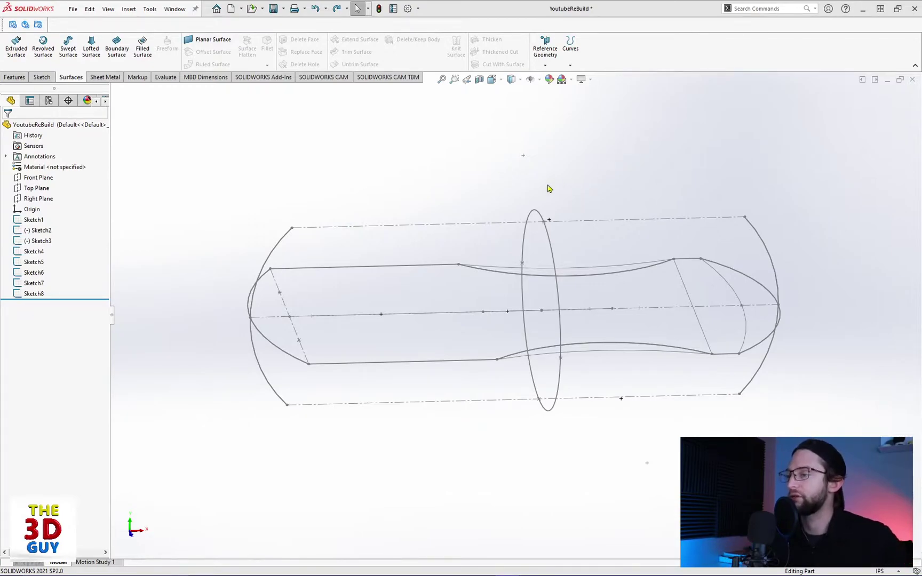
{"action": "mouse_move", "coordinate": [521, 183]}
{"action": "middle_mouse_down"}
{"action": "mouse_move", "coordinate": [536, 165]}
{"action": "mouse_move", "coordinate": [582, 177]}
{"action": "mouse_move", "coordinate": [578, 193]}
{"action": "mouse_move", "coordinate": [579, 175]}
{"action": "mouse_move", "coordinate": [549, 173]}
{"action": "middle_mouse_up"}
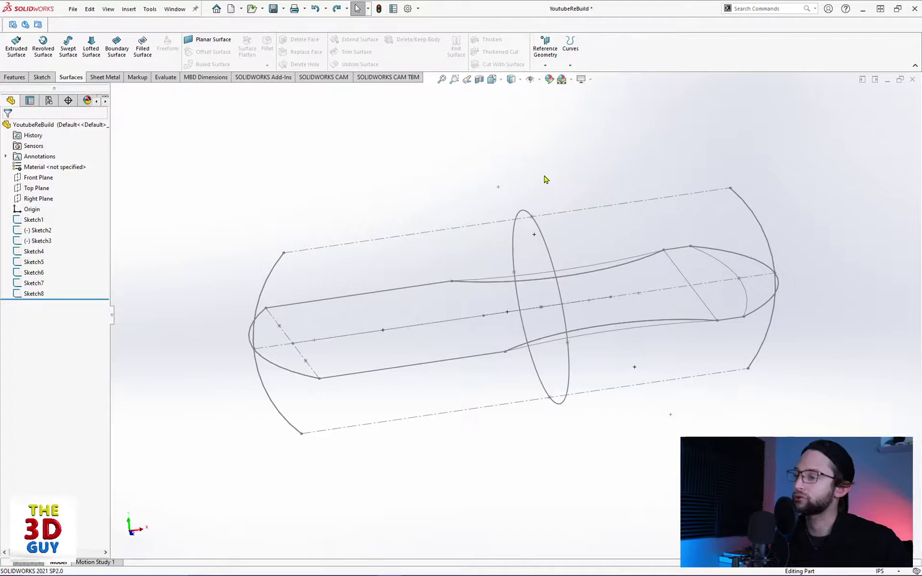
{"action": "middle_click_drag", "start_coordinate": [545, 180], "coordinate": [555, 197]}
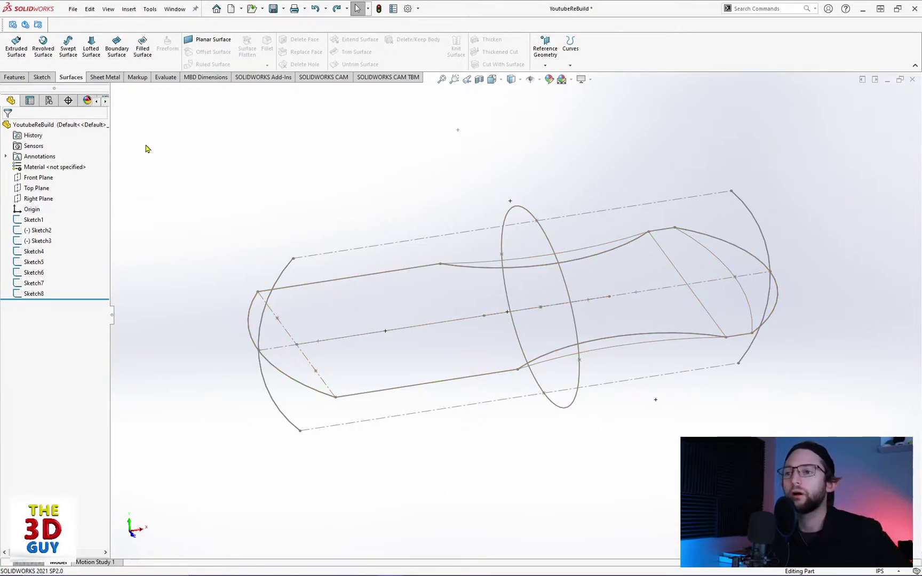
Step: Extrude the Sketch2 circle into a cylindrical surface, Up To Vertex at both centre-line ends
{"action": "left_click", "coordinate": [16, 47]}
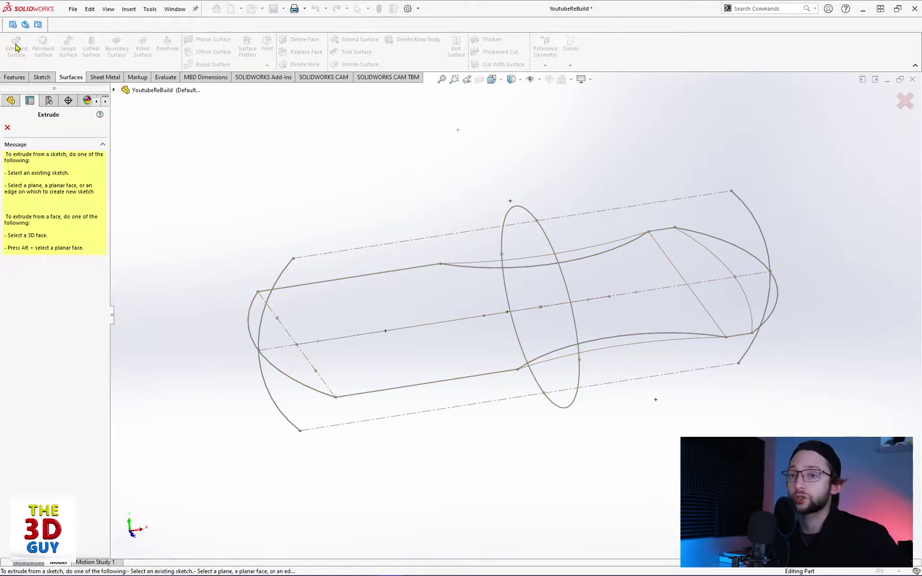
{"action": "left_click", "coordinate": [525, 217]}
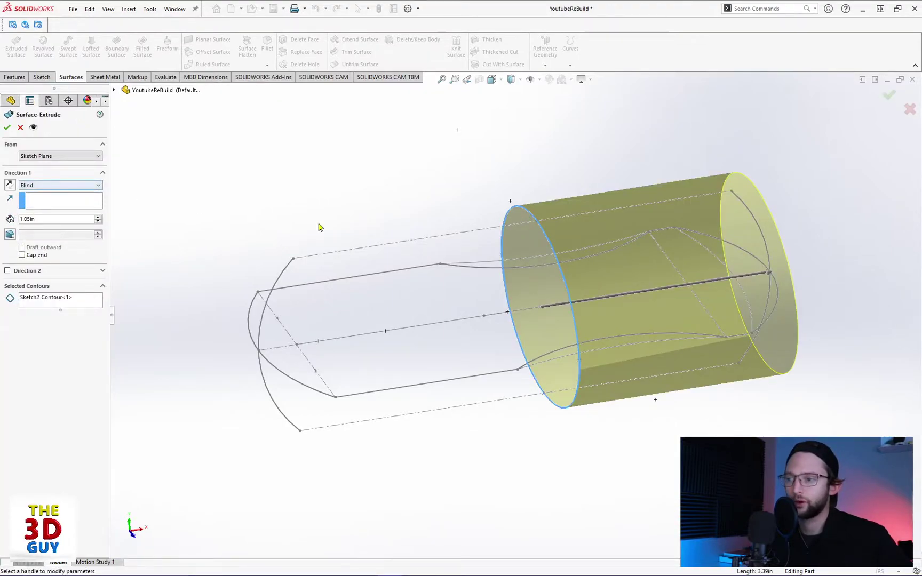
{"action": "left_click", "coordinate": [736, 278]}
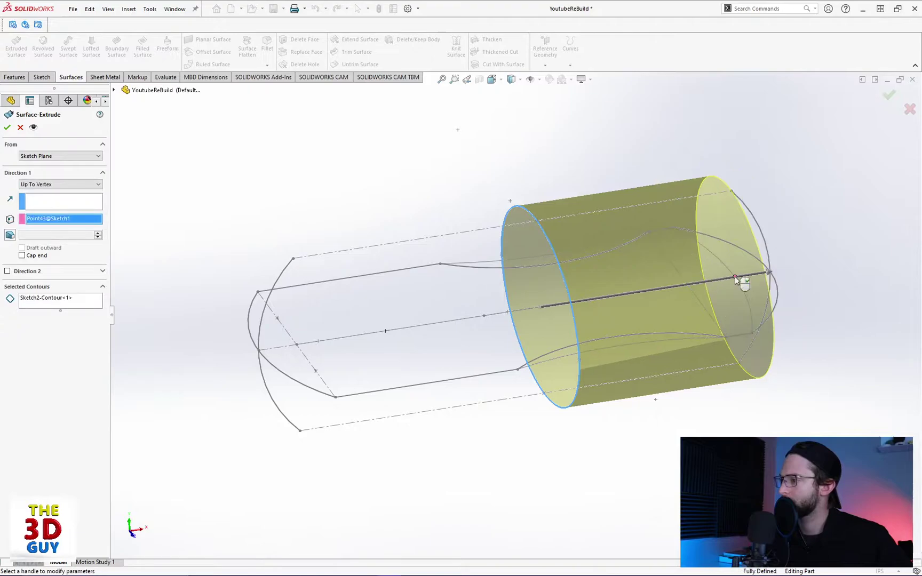
{"action": "left_click", "coordinate": [8, 271]}
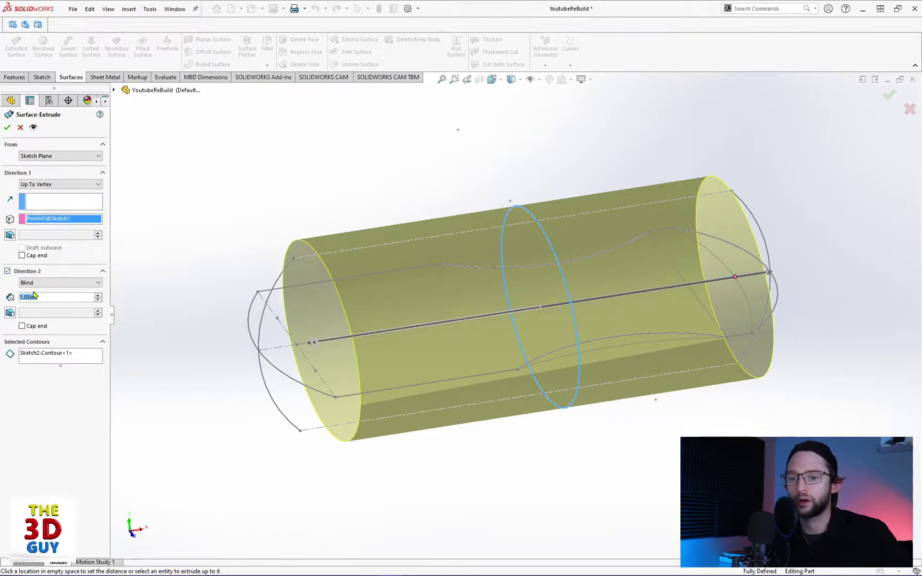
{"action": "left_click", "coordinate": [54, 283]}
{"action": "left_click", "coordinate": [43, 288]}
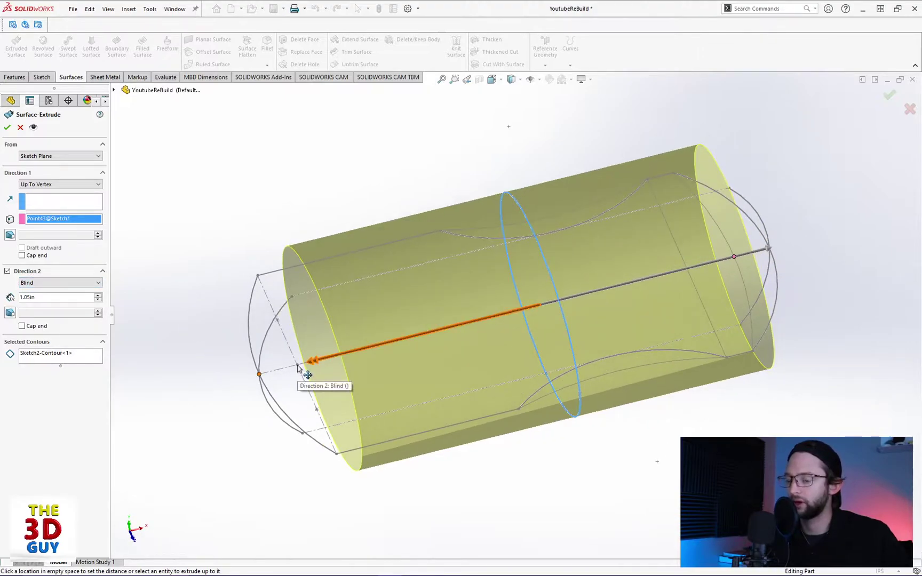
{"action": "left_click", "coordinate": [316, 411]}
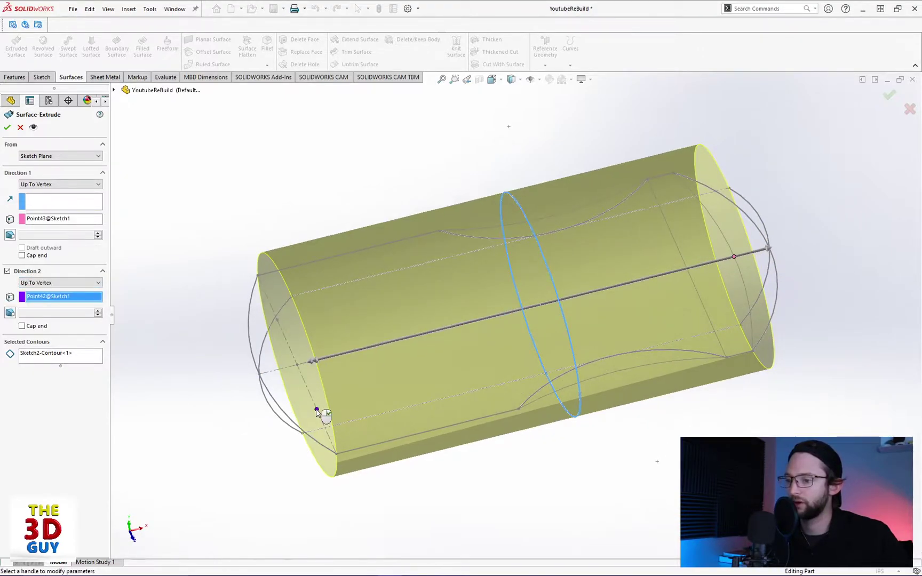
{"action": "left_click", "coordinate": [7, 128]}
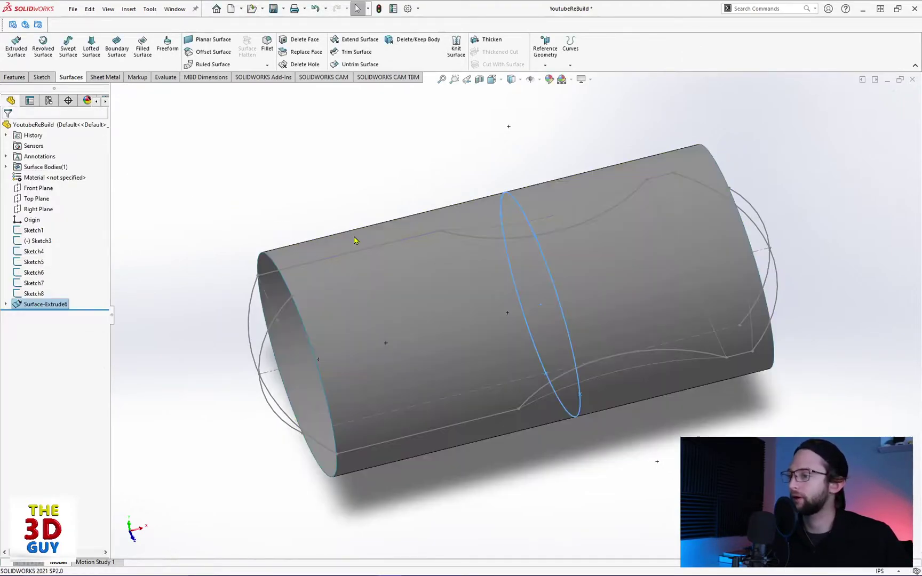
{"action": "middle_click_drag", "start_coordinate": [278, 221], "coordinate": [288, 154]}
{"action": "key", "text": "z"}
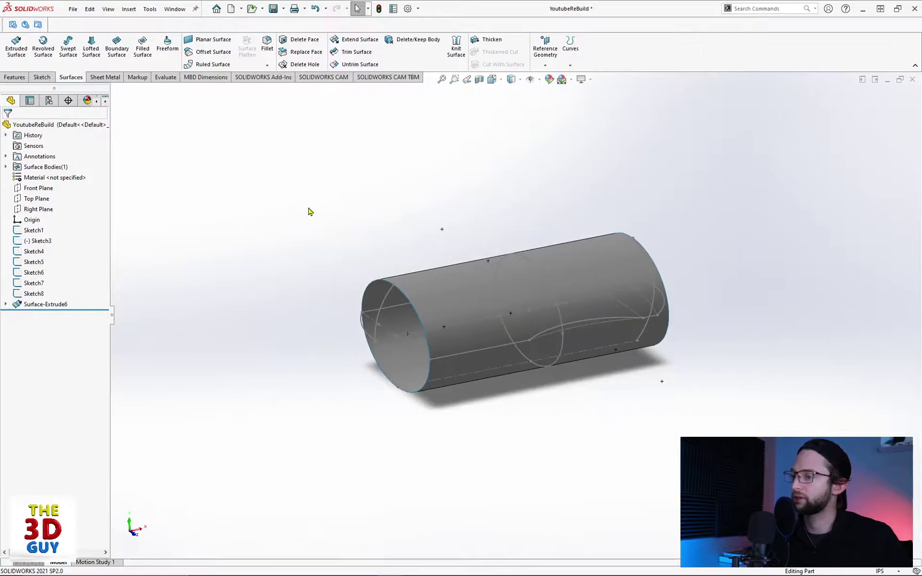
Step: Hide the Sketch2 circle sketch under the new Surface-Extrude6
{"action": "left_click", "coordinate": [5, 305]}
{"action": "right_click", "coordinate": [49, 316]}
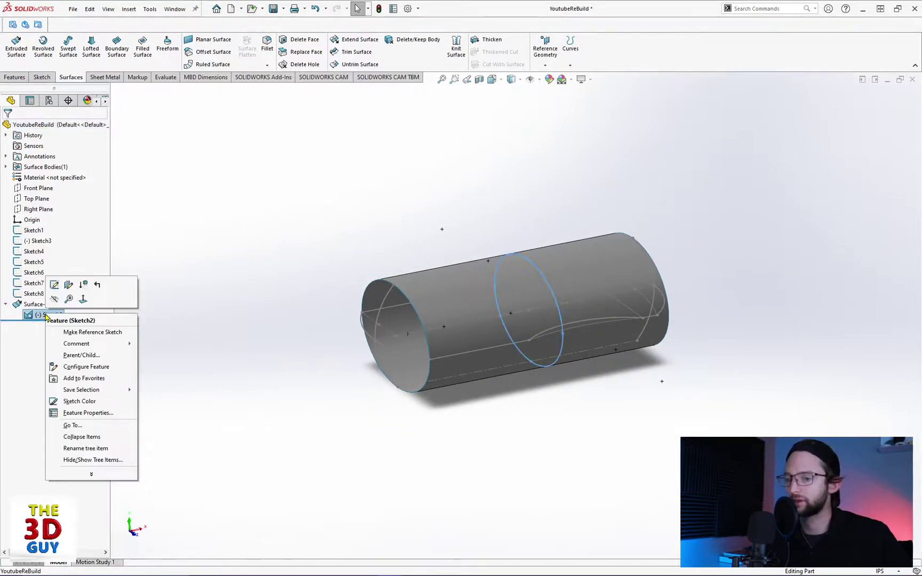
{"action": "left_click", "coordinate": [54, 298]}
{"action": "scroll", "coordinate": [552, 268], "scroll_direction": "down", "scroll_amount": 2}
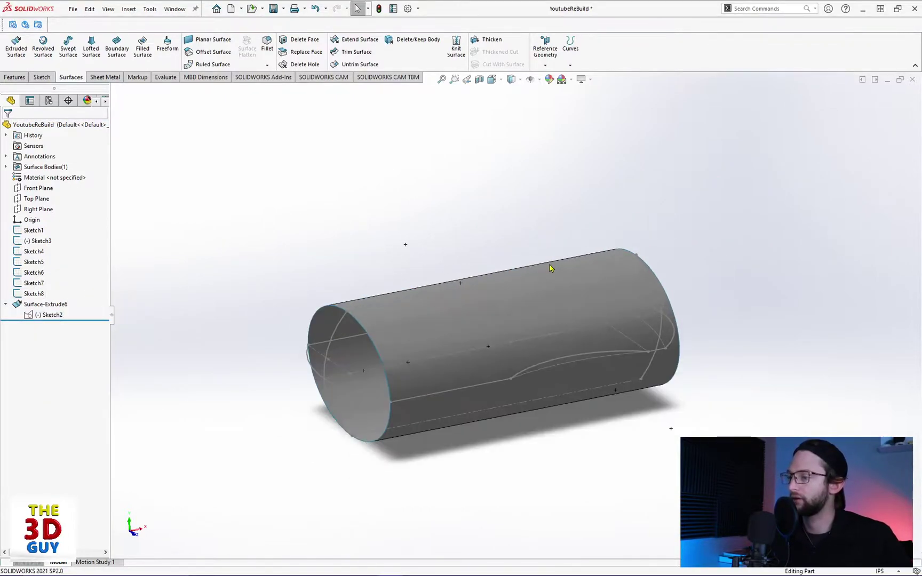
{"action": "middle_click_drag", "start_coordinate": [461, 251], "coordinate": [29, 82]}
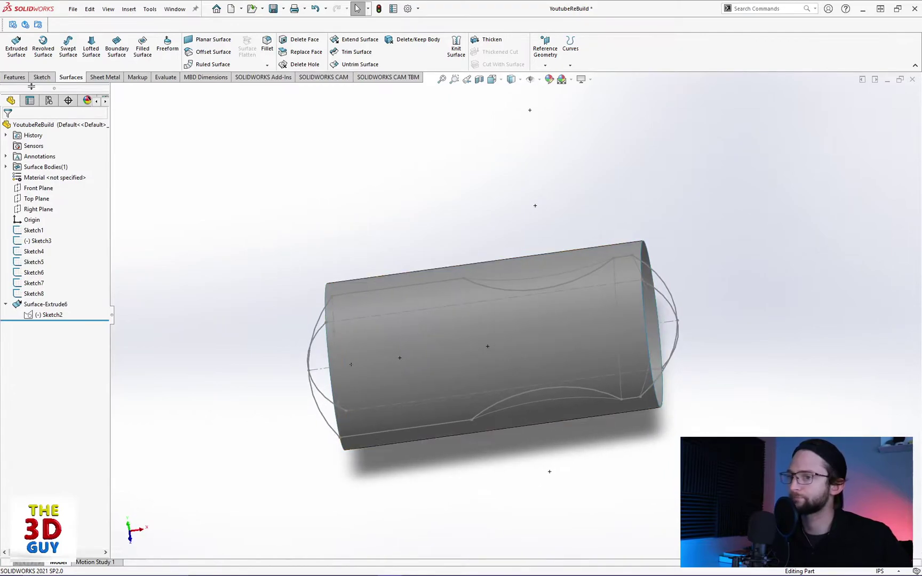
Step: Extrude the Sketch1 side profile as a Mid Plane surface, Surface-Extrude7
{"action": "left_click", "coordinate": [17, 52]}
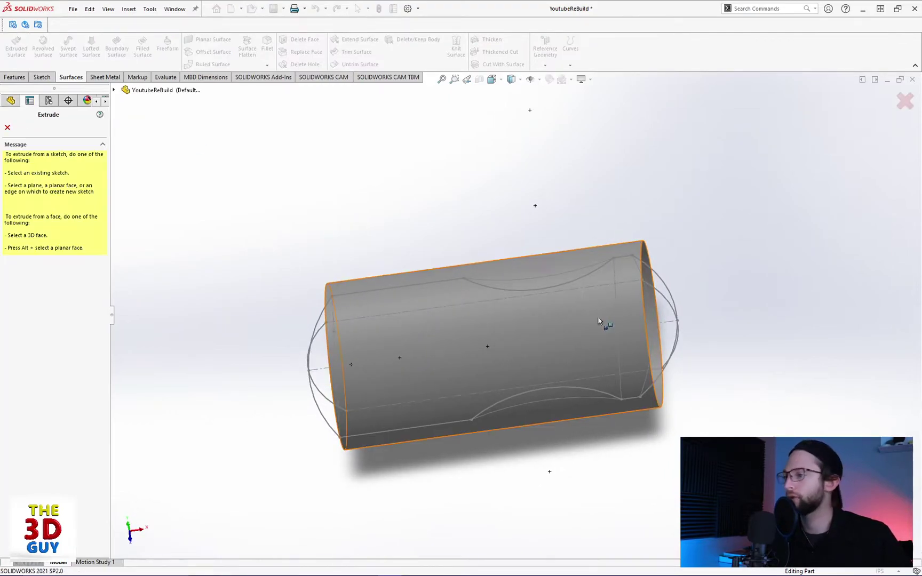
{"action": "left_click", "coordinate": [651, 312]}
{"action": "middle_click_drag", "start_coordinate": [595, 331], "coordinate": [565, 276]}
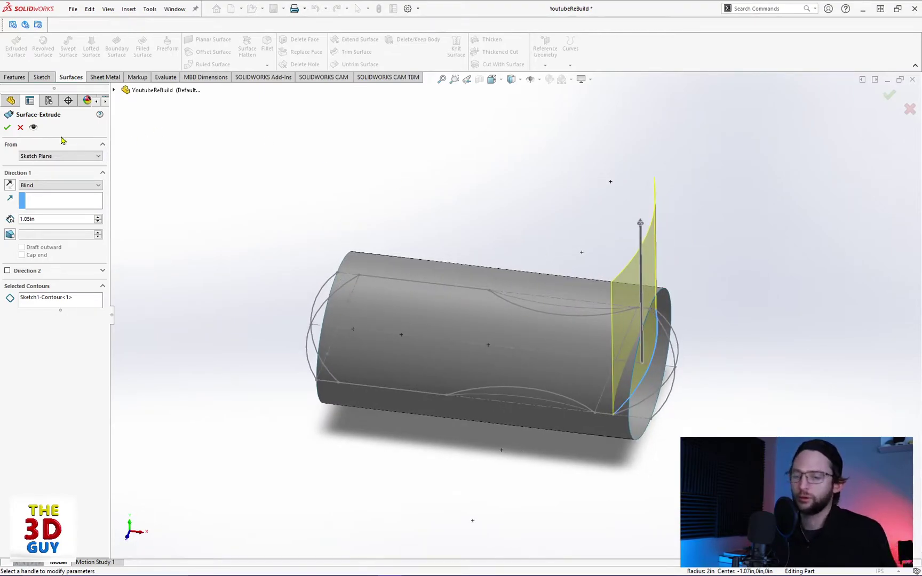
{"action": "left_click", "coordinate": [35, 187]}
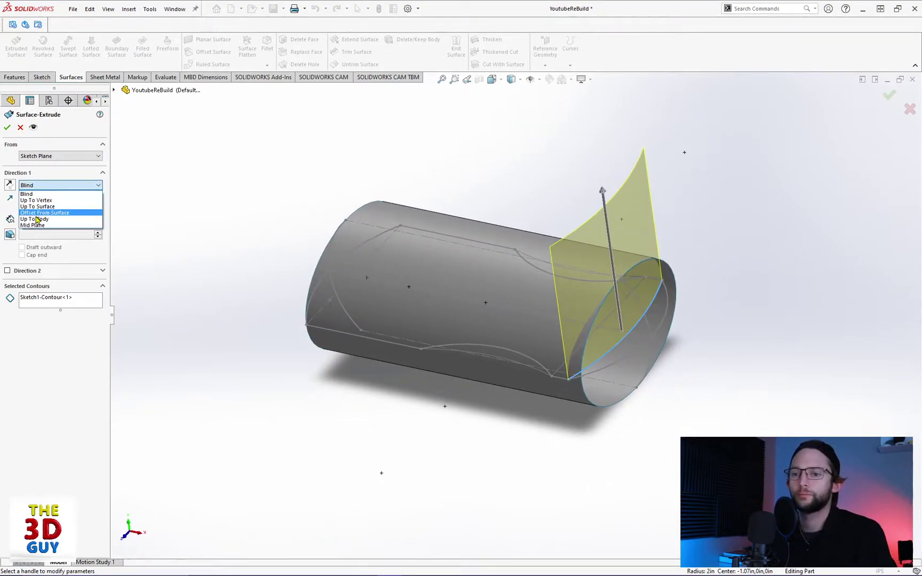
{"action": "left_click", "coordinate": [33, 225]}
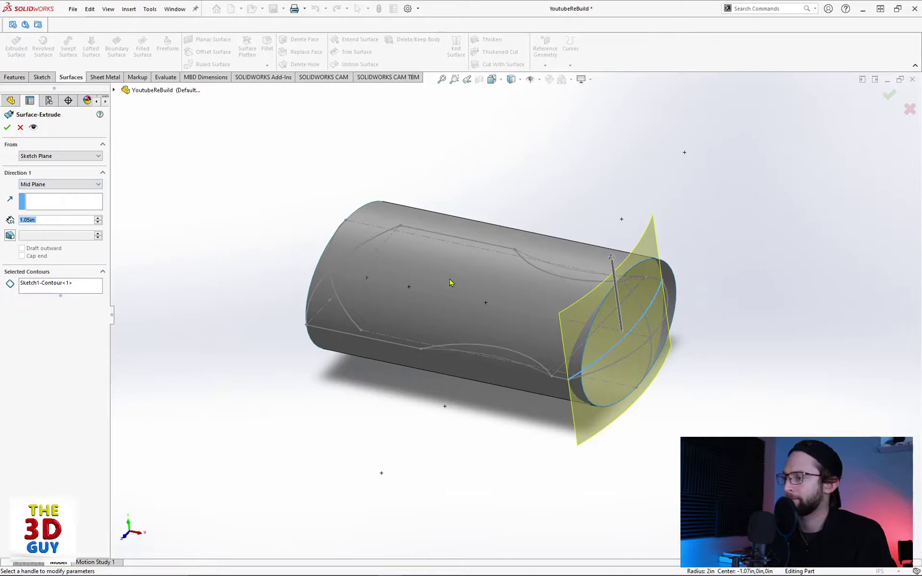
{"action": "left_click", "coordinate": [6, 129]}
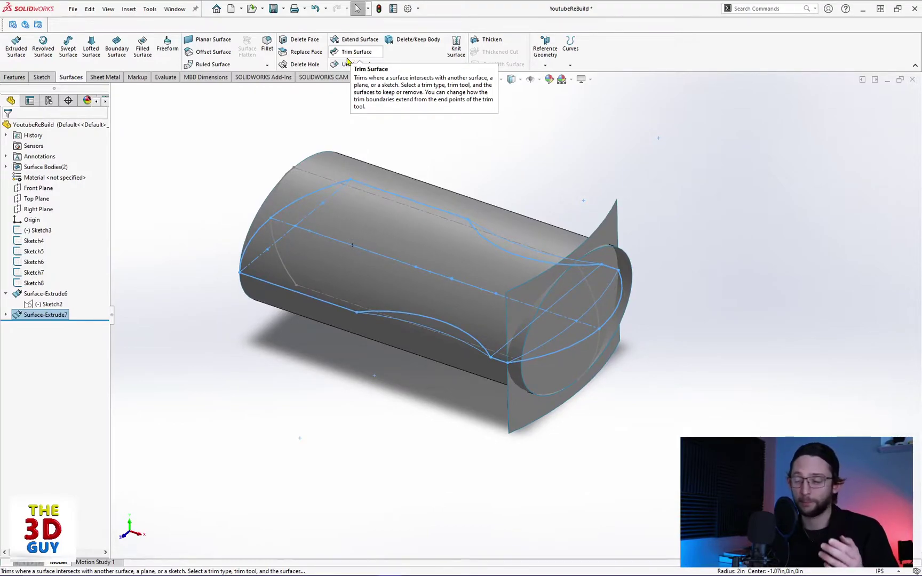
Step: Trim the cylinder's protruding end sliver against Surface-Extrude7
{"action": "left_click", "coordinate": [353, 53]}
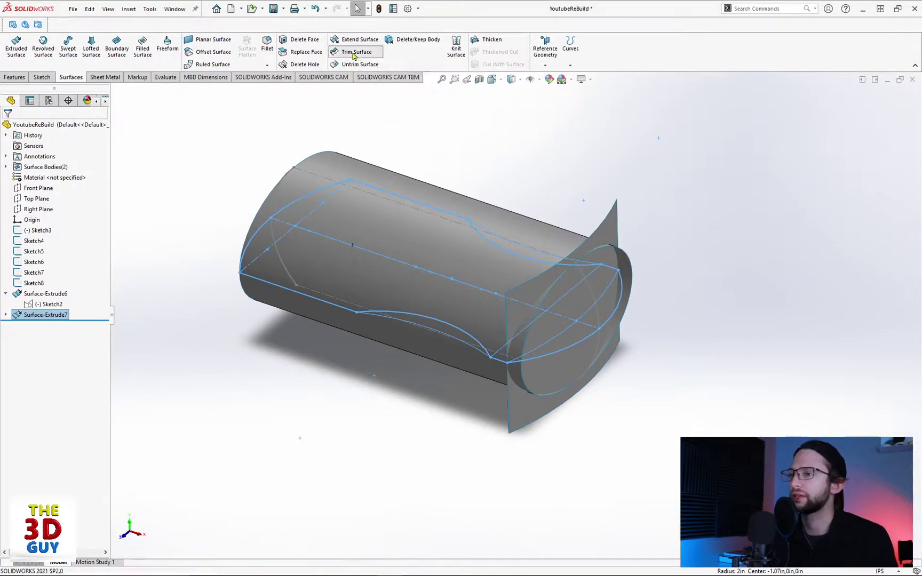
{"action": "left_click", "coordinate": [628, 265]}
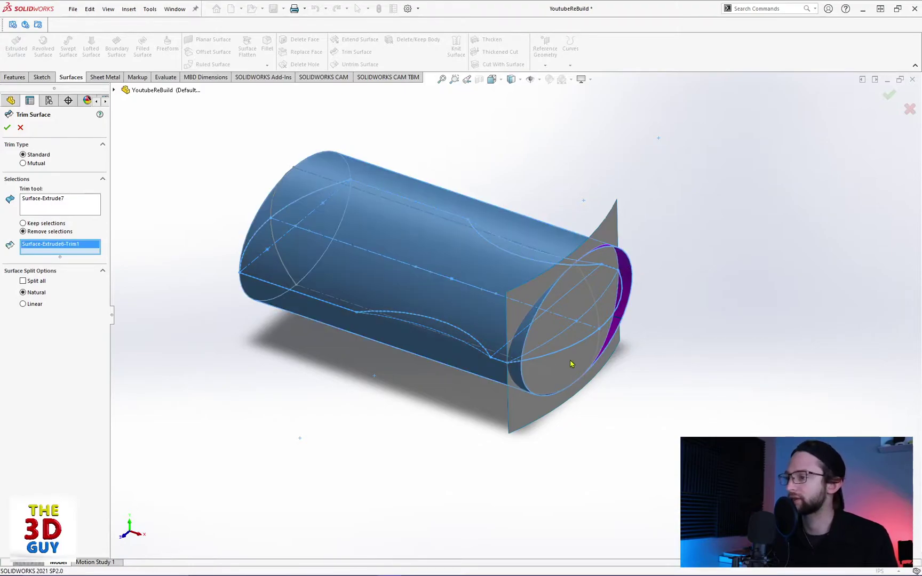
{"action": "left_click", "coordinate": [7, 128]}
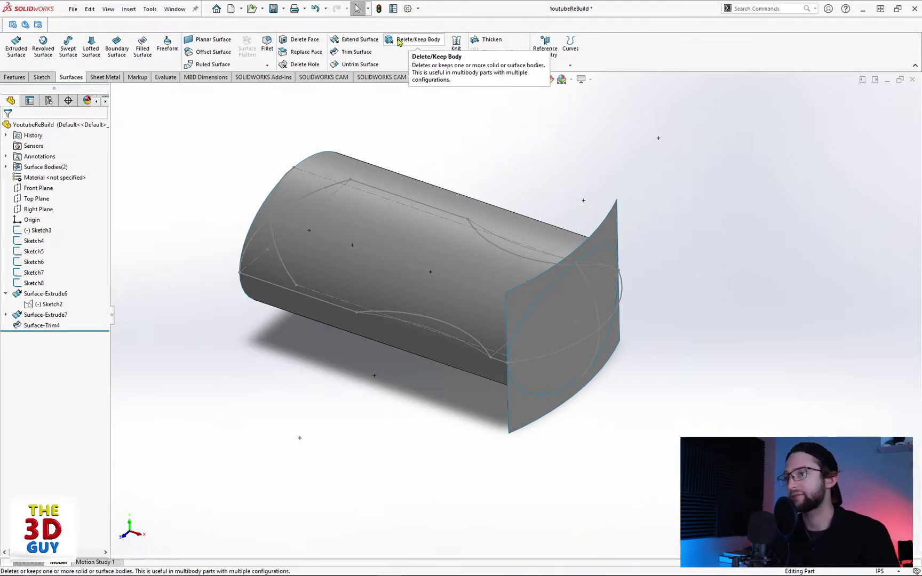
Step: Delete the curved Surface-Extrude7 body with Delete/Keep Body, leaving the trimmed cylinder
{"action": "left_click", "coordinate": [404, 42]}
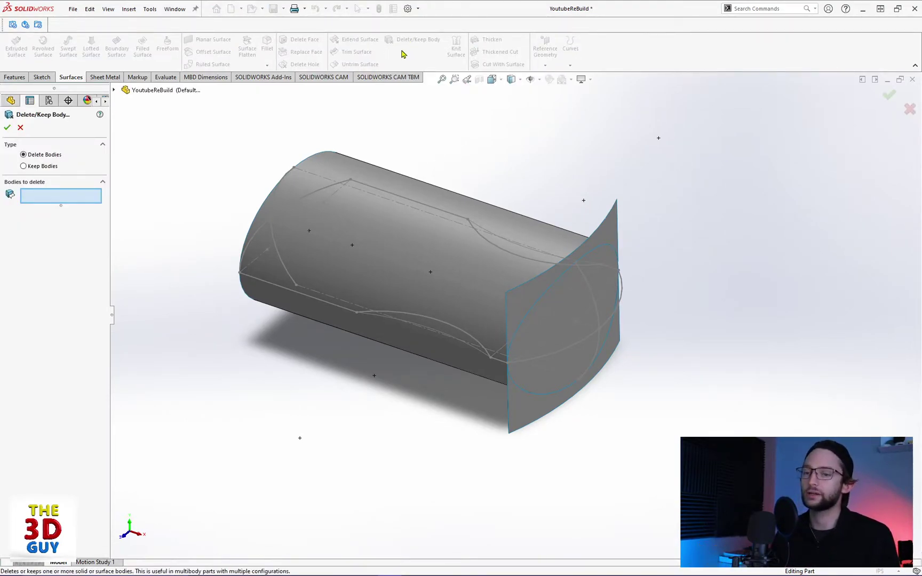
{"action": "left_click", "coordinate": [612, 237]}
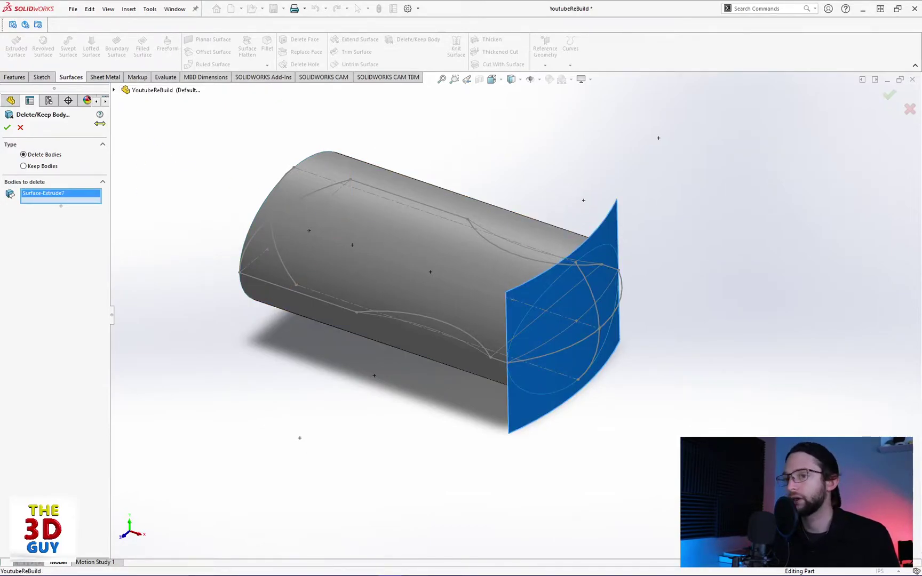
{"action": "left_click", "coordinate": [8, 128]}
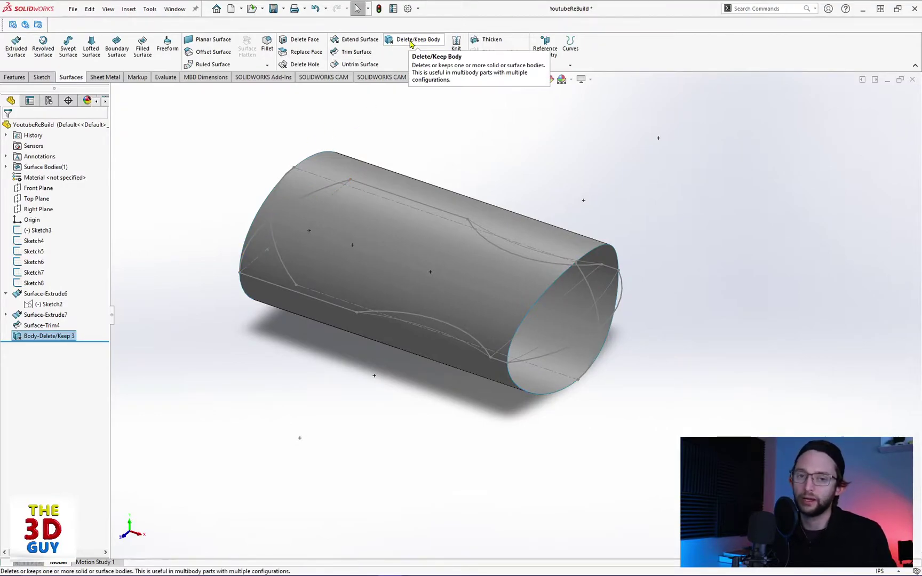
{"action": "middle_click_drag", "start_coordinate": [266, 360], "coordinate": [293, 350]}
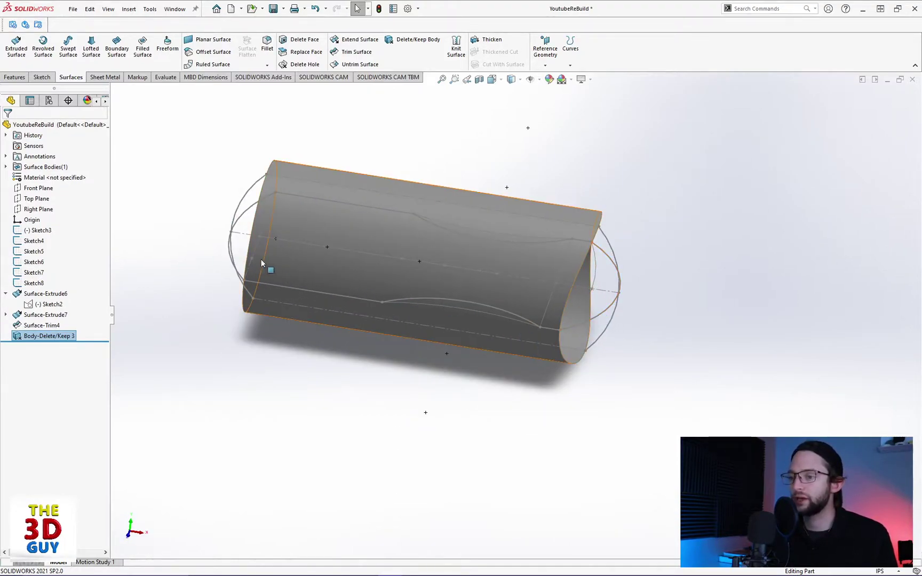
Step: Hide Sketch1 beneath Surface-Extrude7 in the FeatureManager tree
{"action": "mouse_move", "coordinate": [200, 237]}
{"action": "middle_mouse_down"}
{"action": "mouse_move", "coordinate": [198, 307]}
{"action": "mouse_move", "coordinate": [202, 244]}
{"action": "middle_mouse_up"}
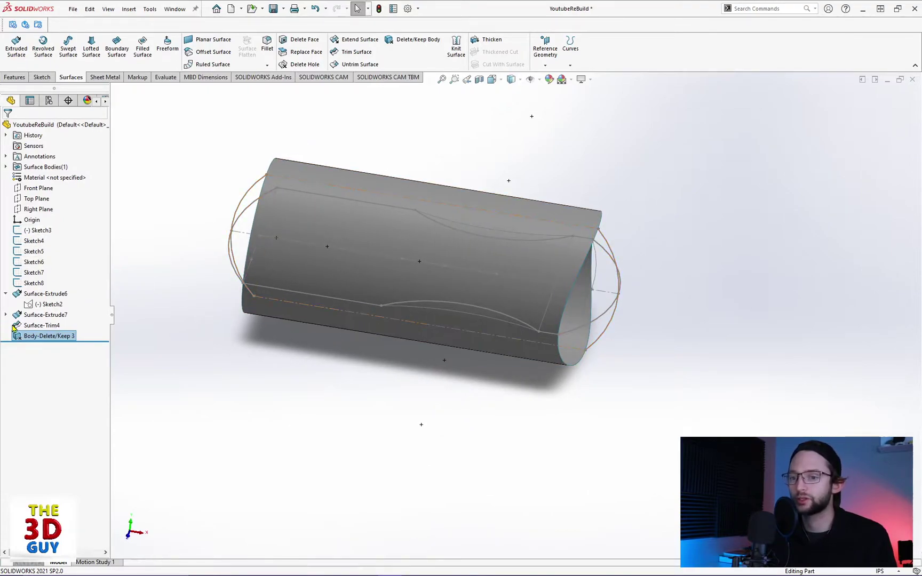
{"action": "right_click", "coordinate": [30, 235]}
{"action": "key", "text": "Escape"}
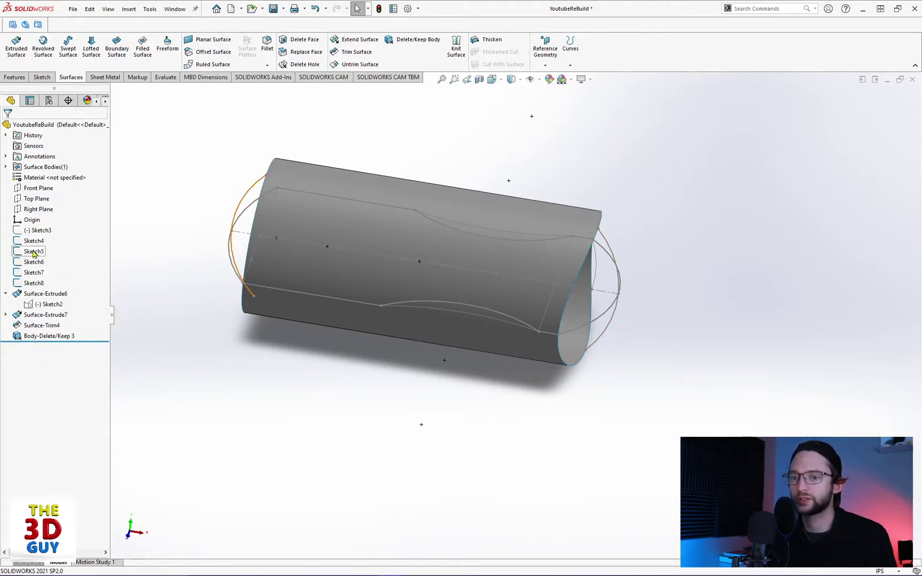
{"action": "left_click", "coordinate": [7, 316]}
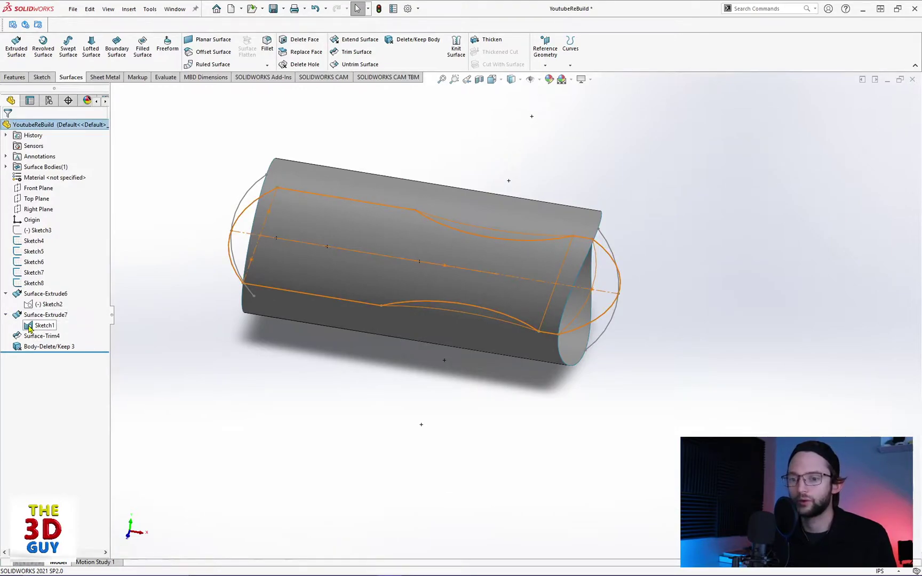
{"action": "right_click", "coordinate": [30, 328]}
{"action": "left_click", "coordinate": [38, 313]}
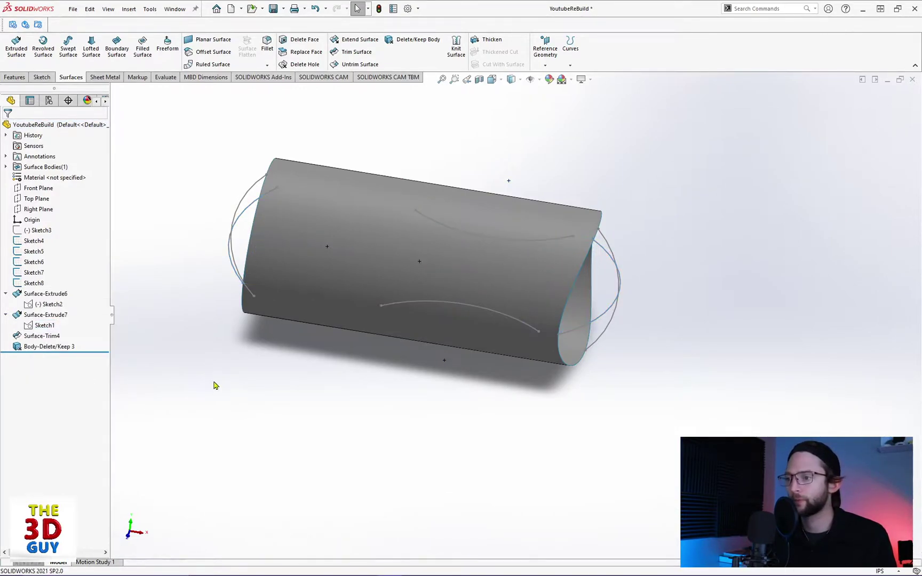
{"action": "middle_click_drag", "start_coordinate": [262, 410], "coordinate": [190, 200]}
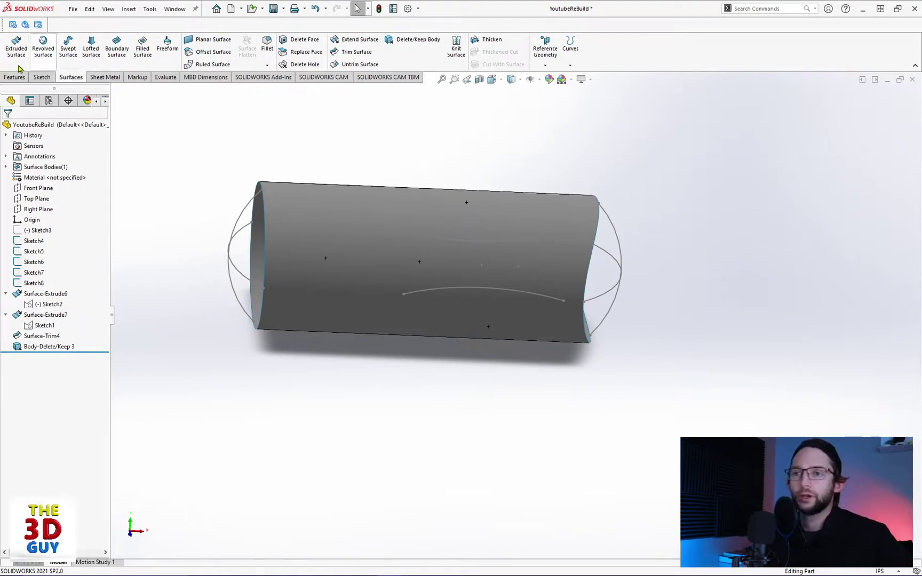
Step: Create filled surface Surface-Fill4 bounded by the four right-end edges plus Sketch6 and Sketch7
{"action": "left_click", "coordinate": [142, 48]}
{"action": "middle_click_drag", "start_coordinate": [657, 317], "coordinate": [597, 316]}
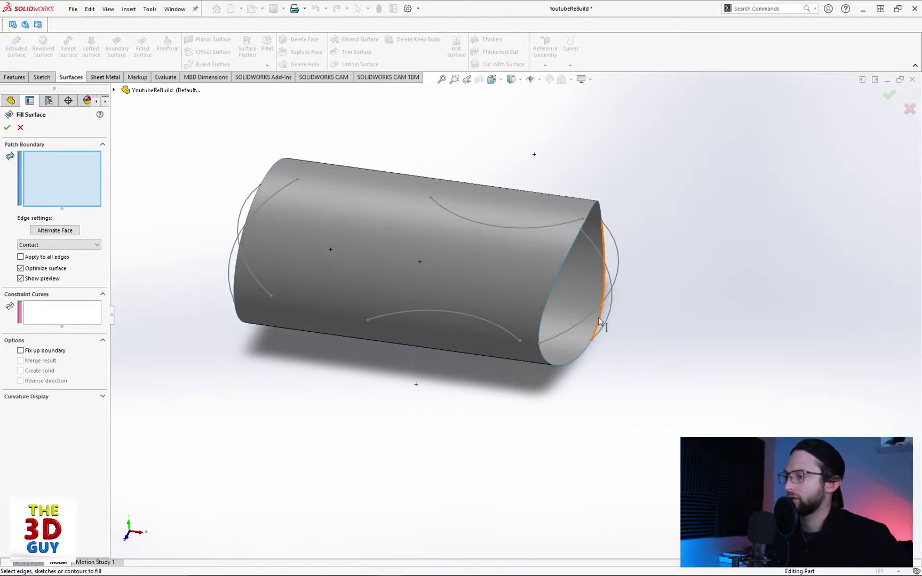
{"action": "left_click", "coordinate": [599, 321]}
{"action": "left_click", "coordinate": [599, 204]}
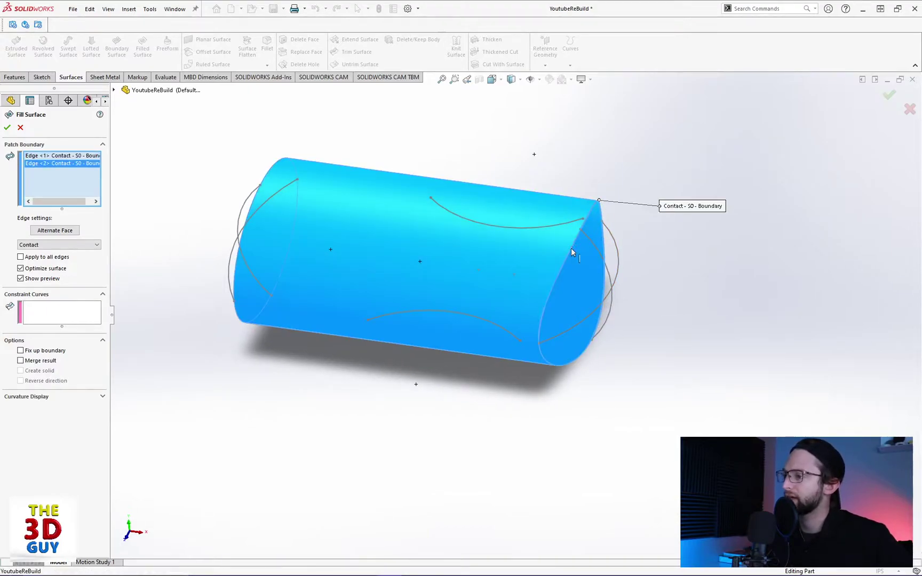
{"action": "left_click", "coordinate": [571, 248]}
{"action": "left_click", "coordinate": [559, 367]}
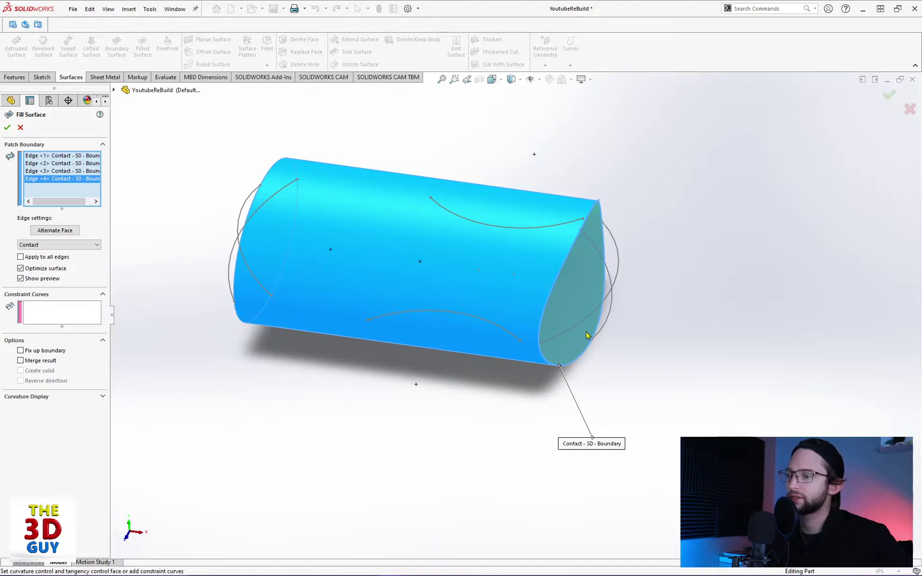
{"action": "left_click", "coordinate": [614, 291]}
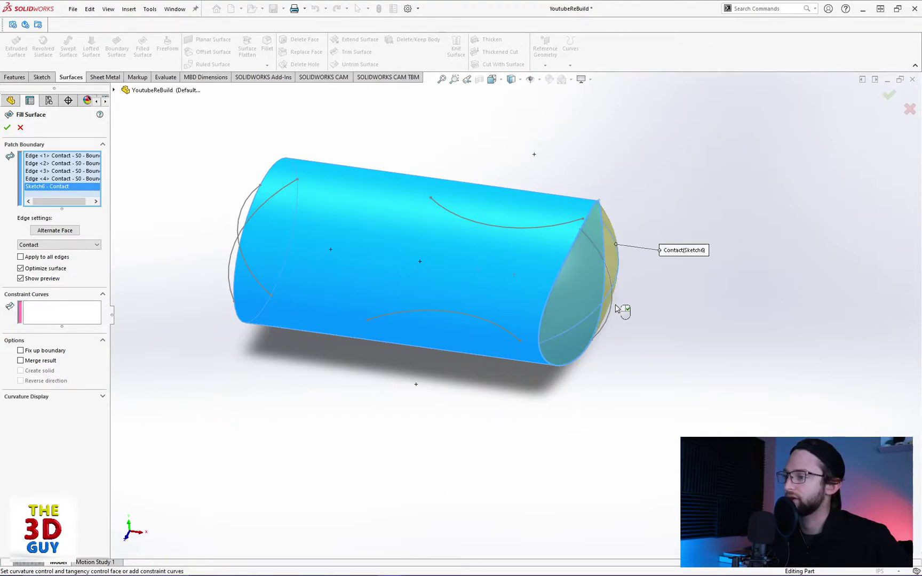
{"action": "left_click", "coordinate": [614, 313]}
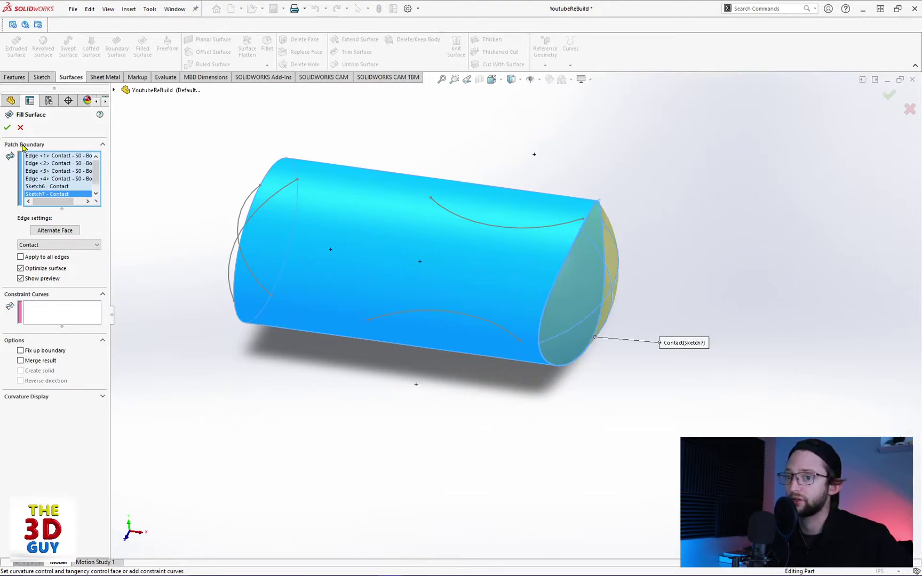
{"action": "middle_click_drag", "start_coordinate": [672, 287], "coordinate": [649, 337]}
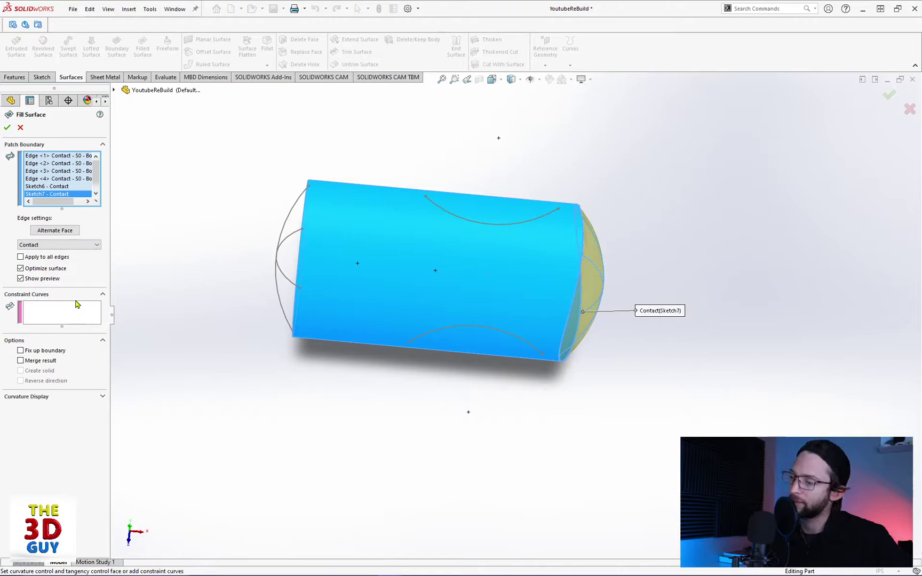
{"action": "mouse_move", "coordinate": [647, 187]}
{"action": "middle_mouse_down"}
{"action": "mouse_move", "coordinate": [639, 241]}
{"action": "mouse_move", "coordinate": [645, 176]}
{"action": "middle_mouse_up"}
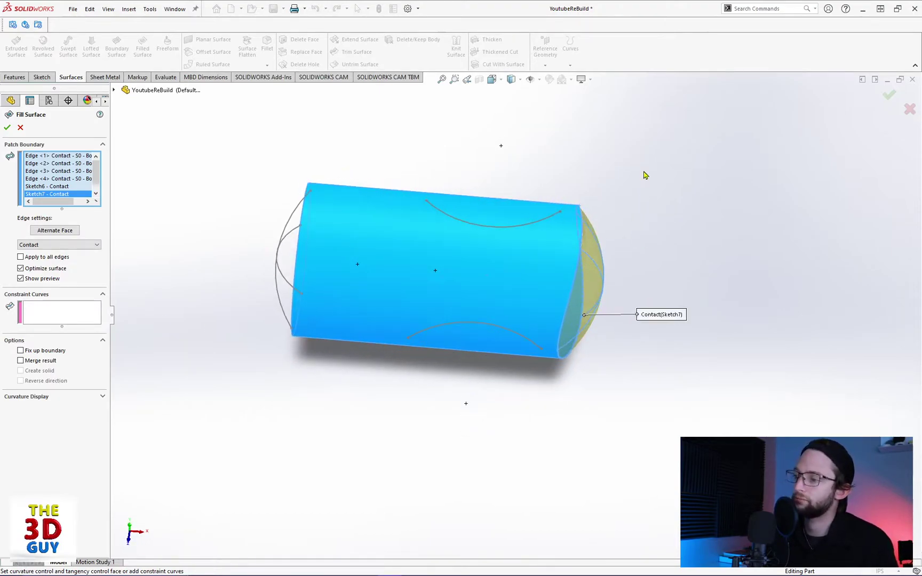
{"action": "left_click", "coordinate": [8, 128]}
{"action": "middle_click_drag", "start_coordinate": [295, 392], "coordinate": [333, 395]}
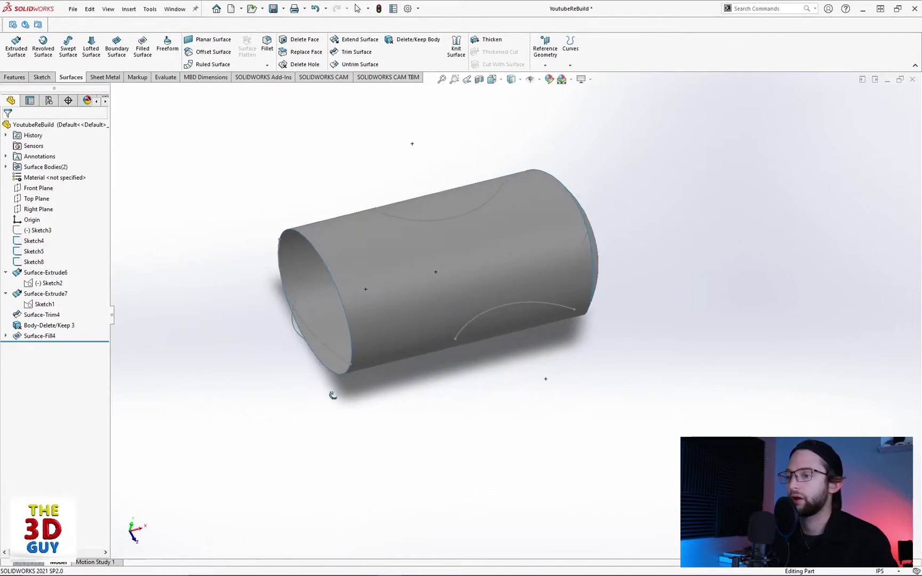
Step: Patch the left end edge as Surface-Fill5, with Sketch4 and Sketch5 as constraint curves
{"action": "left_click", "coordinate": [146, 51]}
{"action": "left_click", "coordinate": [293, 287]}
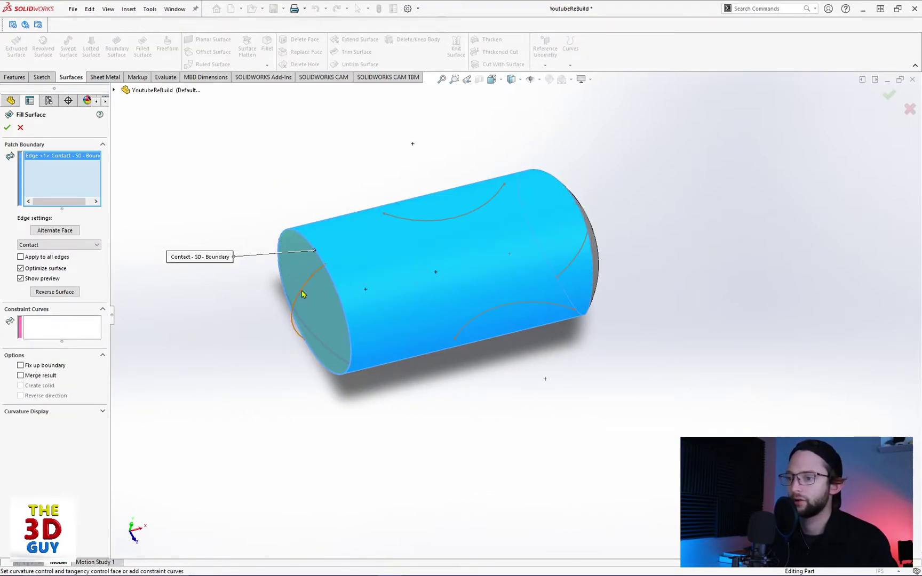
{"action": "left_click", "coordinate": [303, 294]}
{"action": "left_click", "coordinate": [308, 332]}
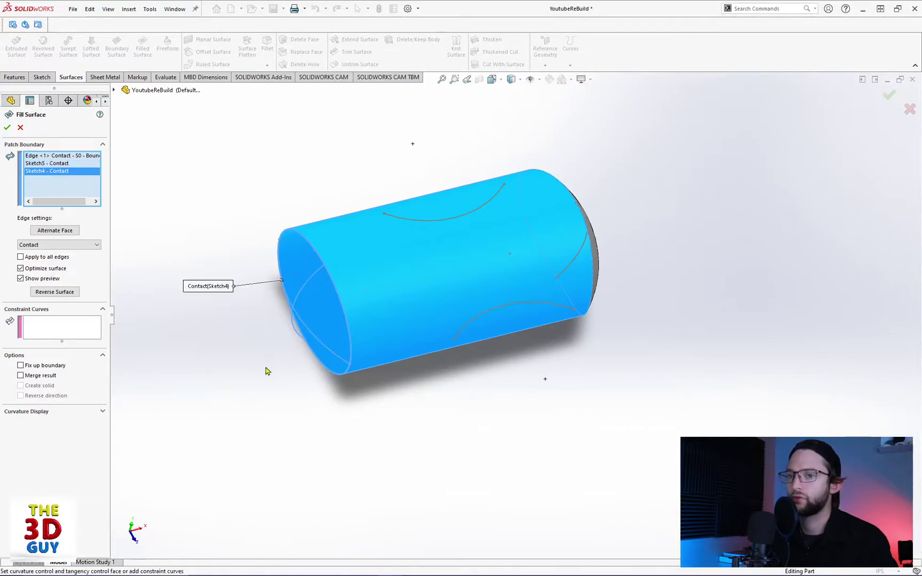
{"action": "middle_click_drag", "start_coordinate": [267, 371], "coordinate": [256, 344]}
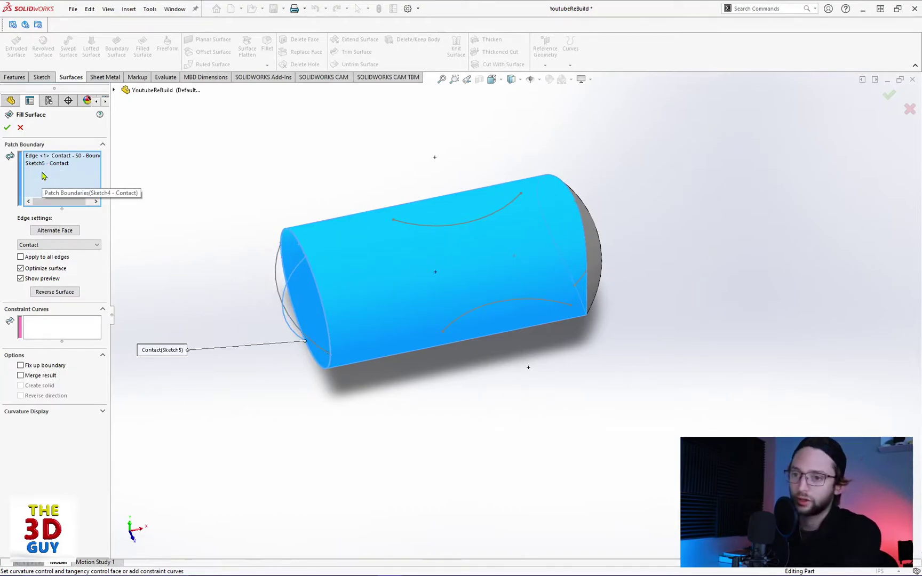
{"action": "key", "text": "Delete"}
{"action": "key", "text": "Delete"}
{"action": "left_click", "coordinate": [54, 335]}
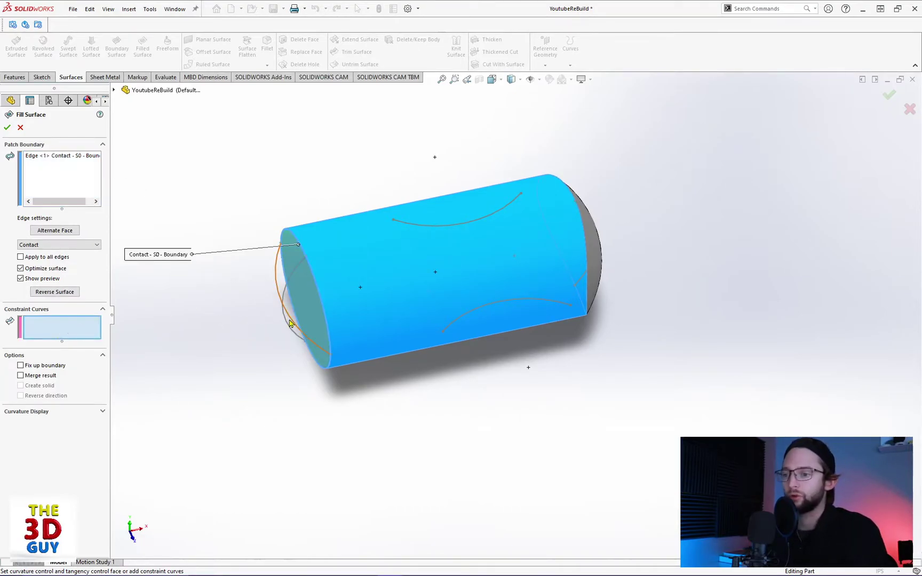
{"action": "left_click", "coordinate": [293, 326]}
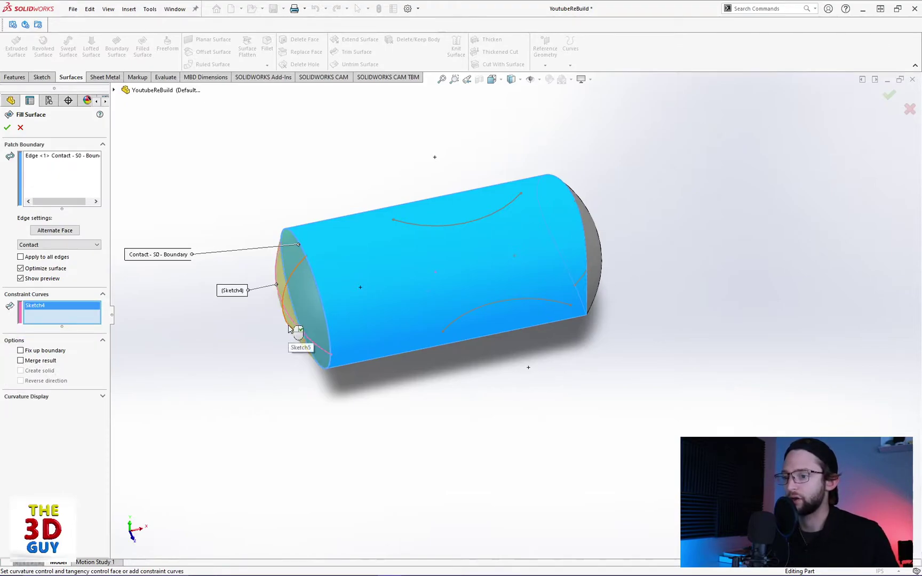
{"action": "left_click", "coordinate": [290, 329]}
{"action": "mouse_move", "coordinate": [274, 360]}
{"action": "middle_mouse_down"}
{"action": "mouse_move", "coordinate": [237, 248]}
{"action": "mouse_move", "coordinate": [276, 271]}
{"action": "mouse_move", "coordinate": [251, 276]}
{"action": "mouse_move", "coordinate": [261, 303]}
{"action": "mouse_move", "coordinate": [256, 296]}
{"action": "middle_mouse_up"}
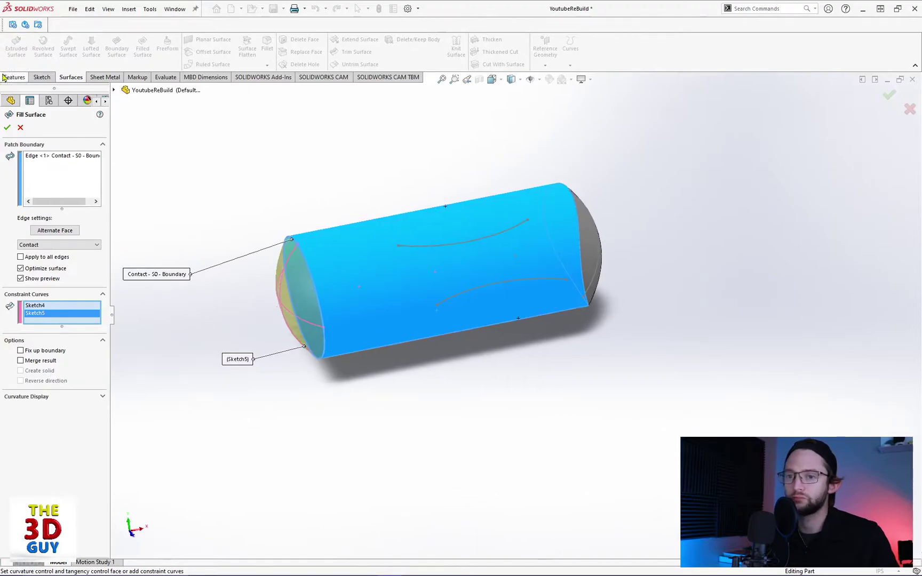
{"action": "left_click", "coordinate": [8, 129]}
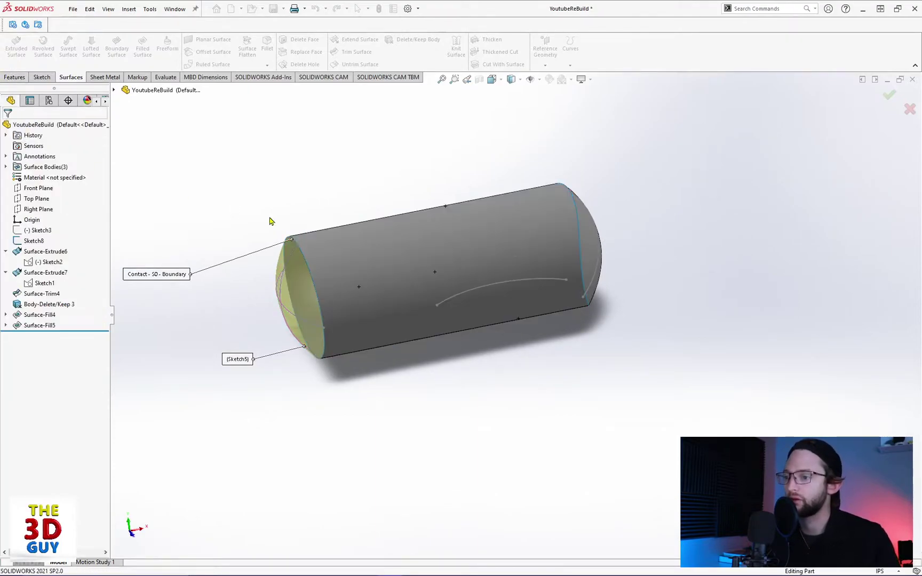
Step: Extrude the Sketch8 arc as a Mid Plane surface, Surface-Extrude8
{"action": "middle_click_drag", "start_coordinate": [319, 199], "coordinate": [272, 305]}
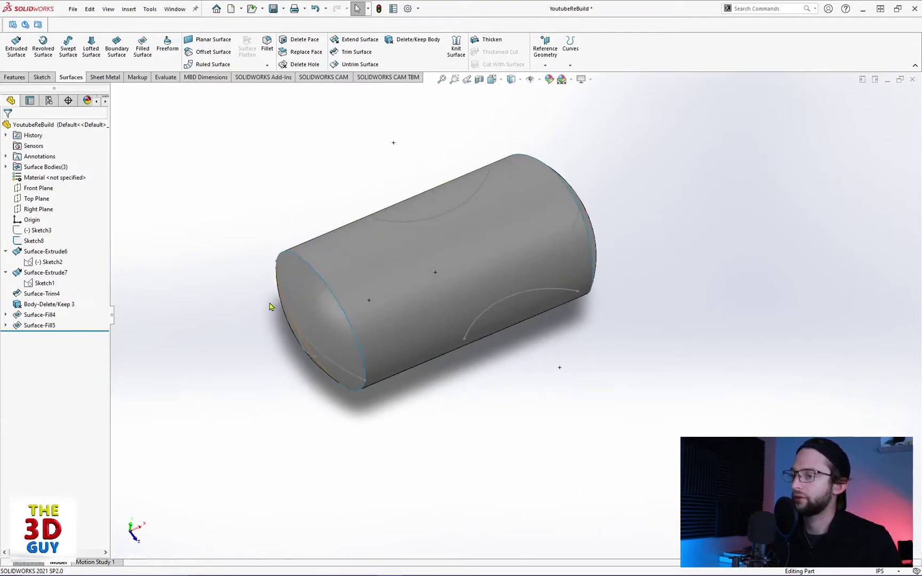
{"action": "left_click", "coordinate": [15, 47]}
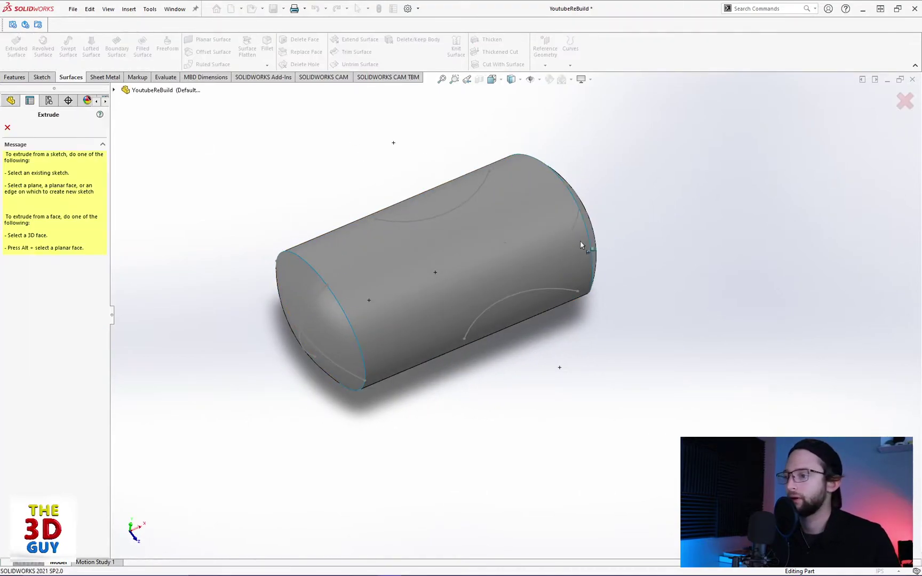
{"action": "left_click", "coordinate": [528, 290]}
{"action": "middle_click_drag", "start_coordinate": [644, 330], "coordinate": [655, 285]}
{"action": "left_click", "coordinate": [77, 185]}
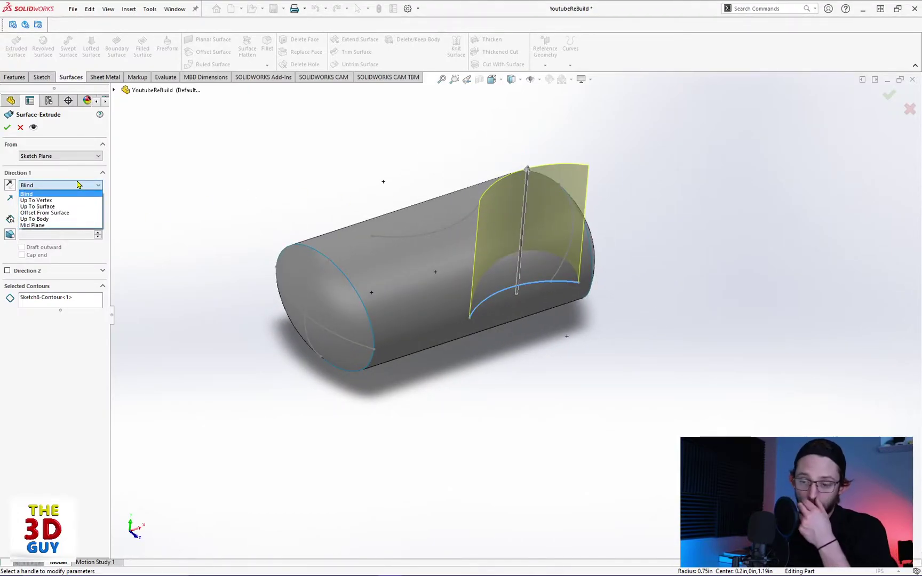
{"action": "left_click", "coordinate": [38, 226]}
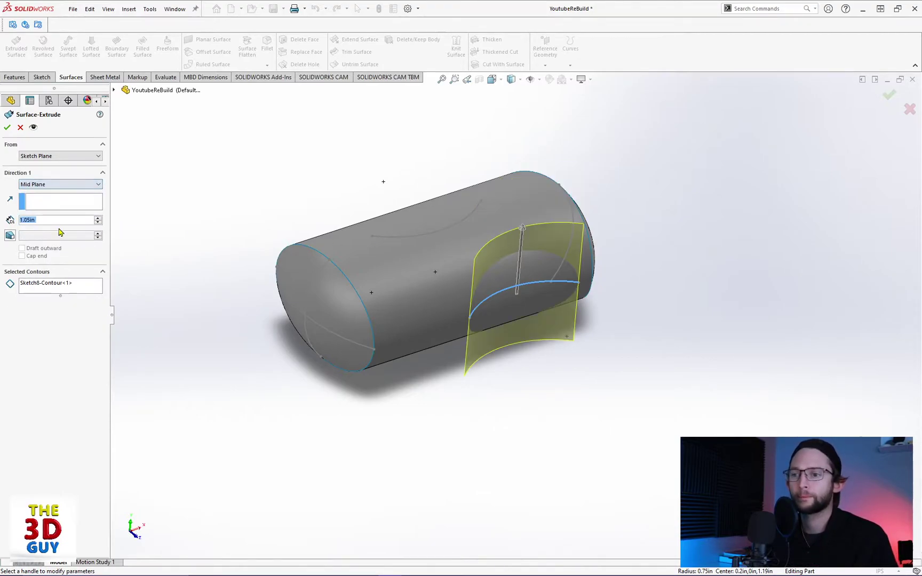
{"action": "left_click", "coordinate": [7, 127]}
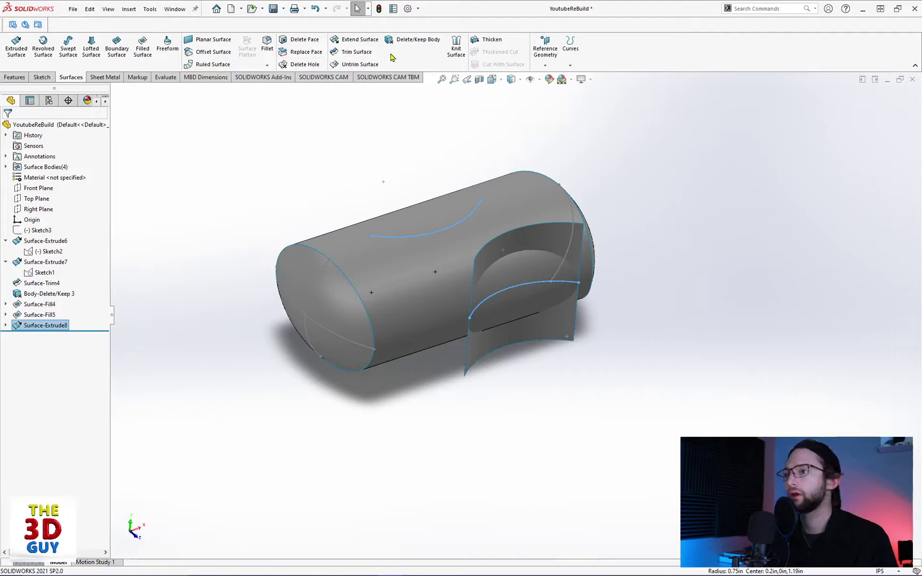
Step: Trim away the cylinder's inner region to cut the scooped notch
{"action": "left_click", "coordinate": [357, 52]}
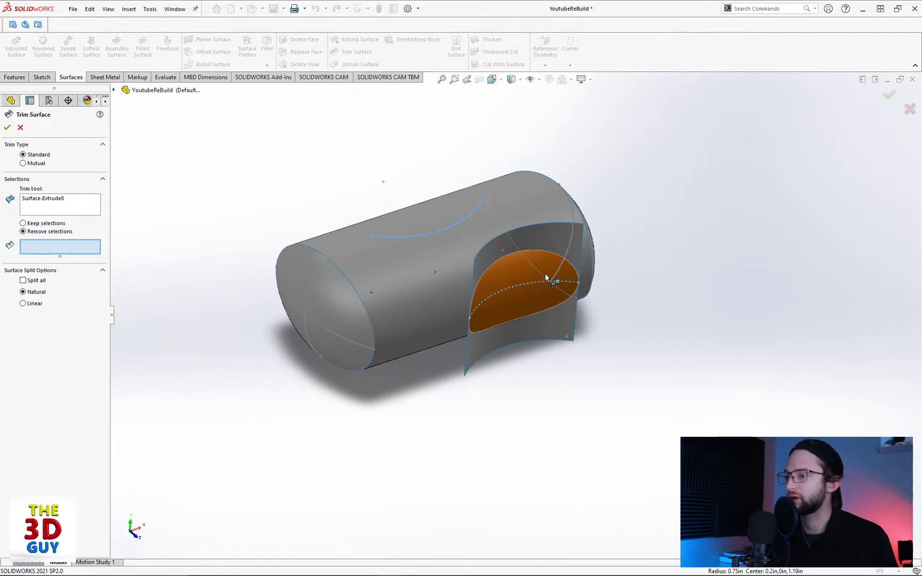
{"action": "left_click", "coordinate": [545, 274]}
{"action": "left_click", "coordinate": [8, 128]}
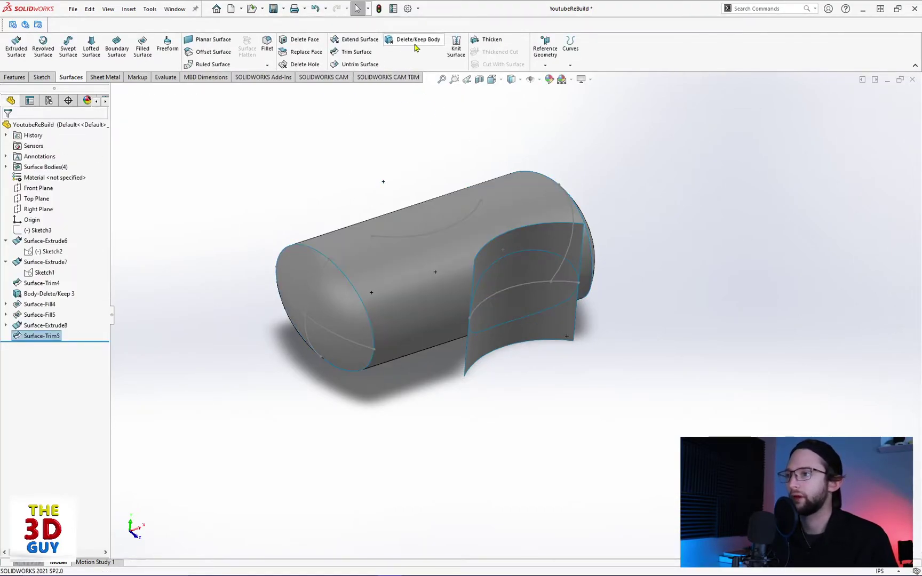
Step: Delete the Surface-Extrude8 cutting body with Delete/Keep Body
{"action": "left_click", "coordinate": [412, 40]}
{"action": "left_click", "coordinate": [555, 251]}
{"action": "left_click", "coordinate": [413, 220]}
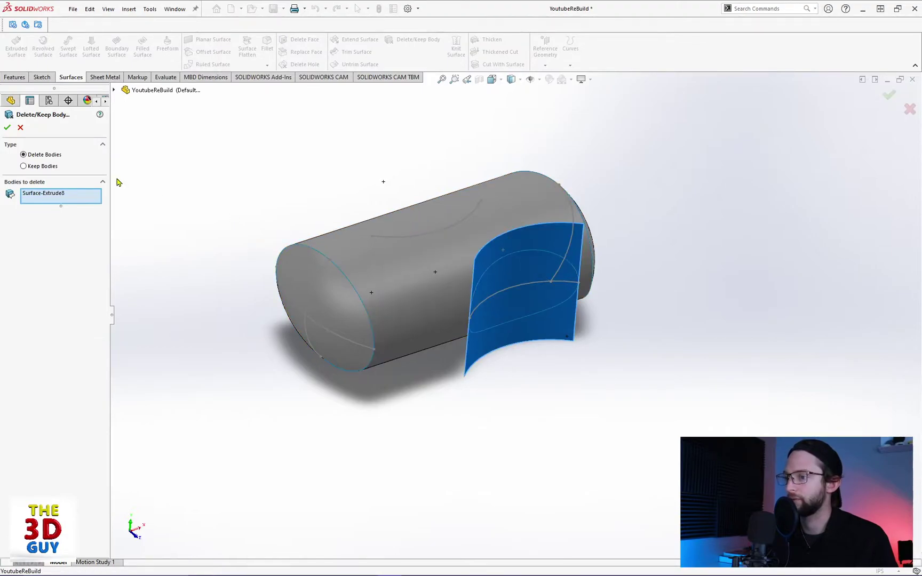
{"action": "left_click", "coordinate": [7, 128]}
{"action": "middle_click_drag", "start_coordinate": [638, 382], "coordinate": [570, 331]}
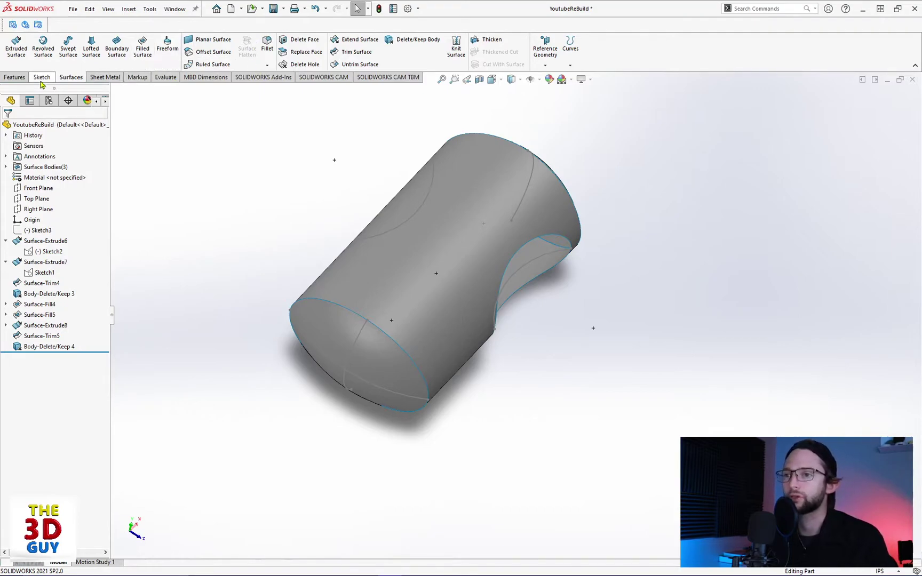
Step: Attempt mirroring Body-Delete/Keep 4 about the Front Plane, then cancel the failed mirror
{"action": "left_click", "coordinate": [19, 77]}
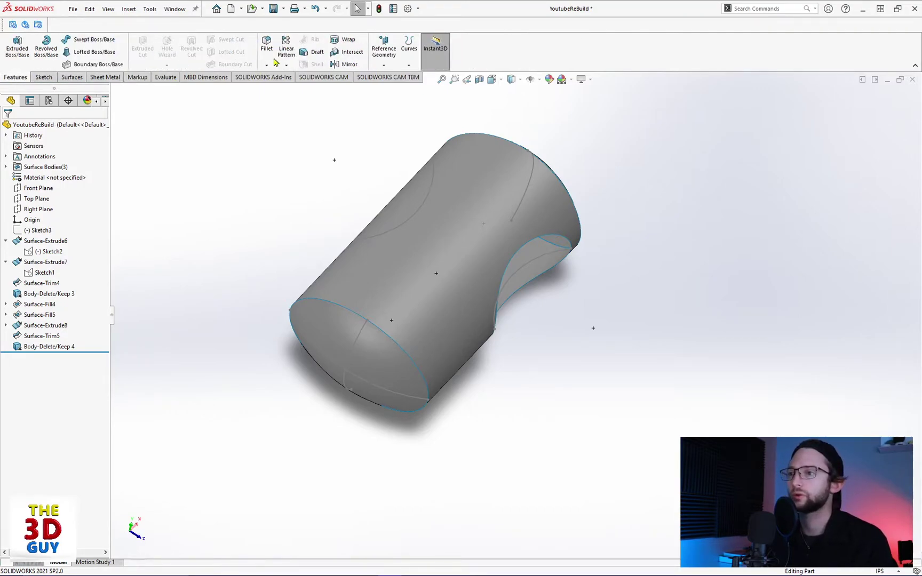
{"action": "left_click", "coordinate": [341, 65]}
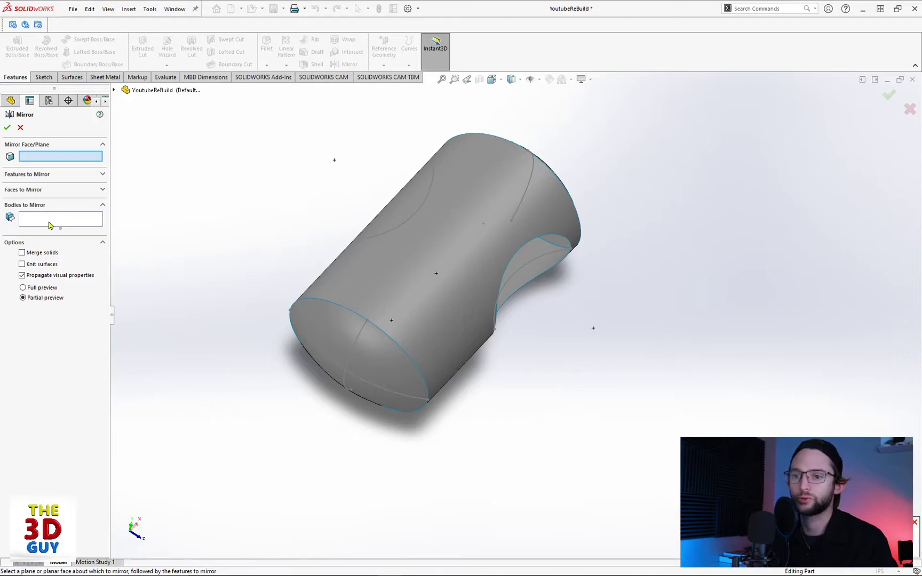
{"action": "left_click", "coordinate": [38, 175]}
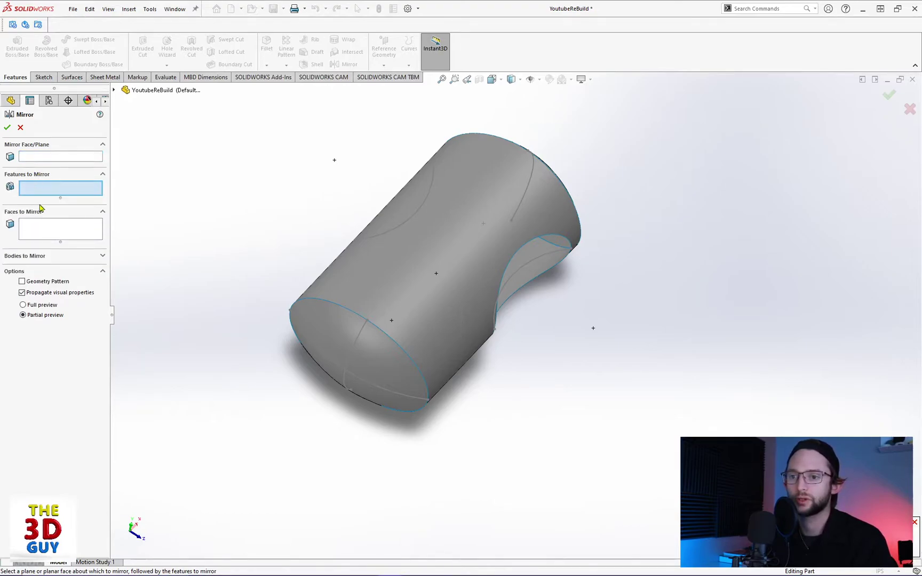
{"action": "left_click", "coordinate": [114, 91]}
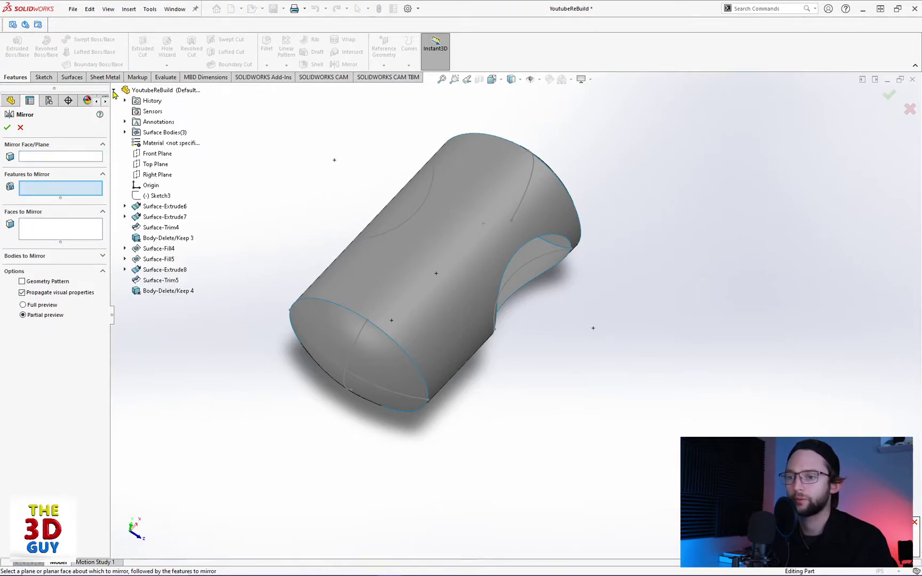
{"action": "left_click", "coordinate": [164, 293]}
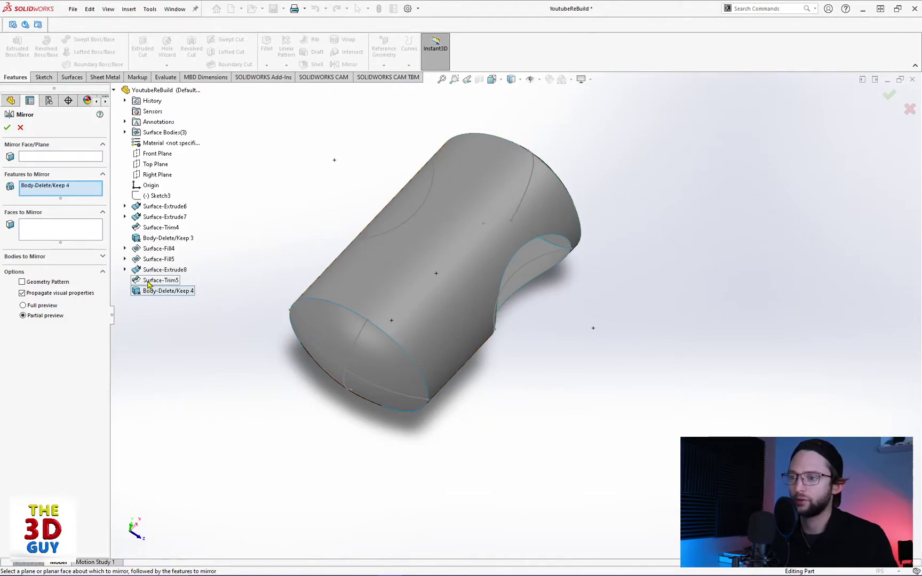
{"action": "left_click", "coordinate": [7, 128]}
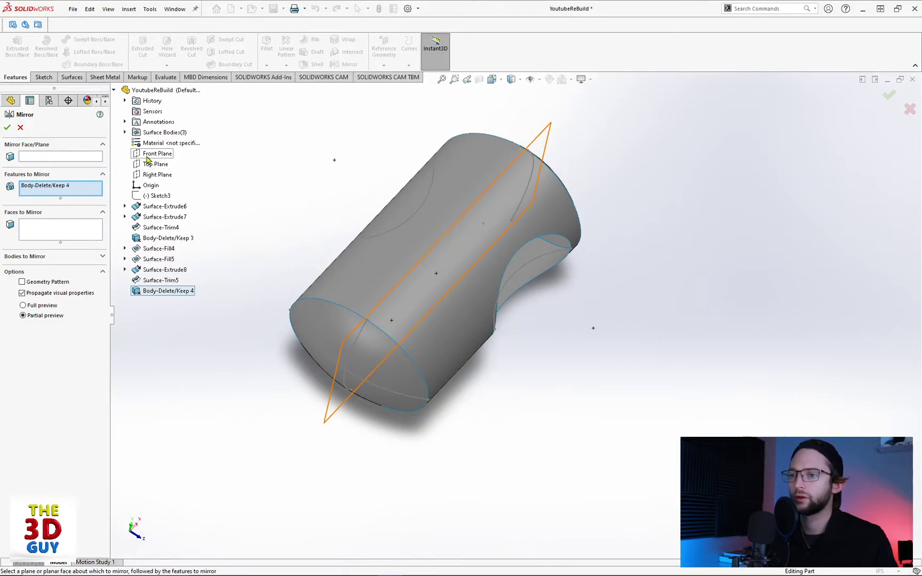
{"action": "left_click", "coordinate": [95, 157]}
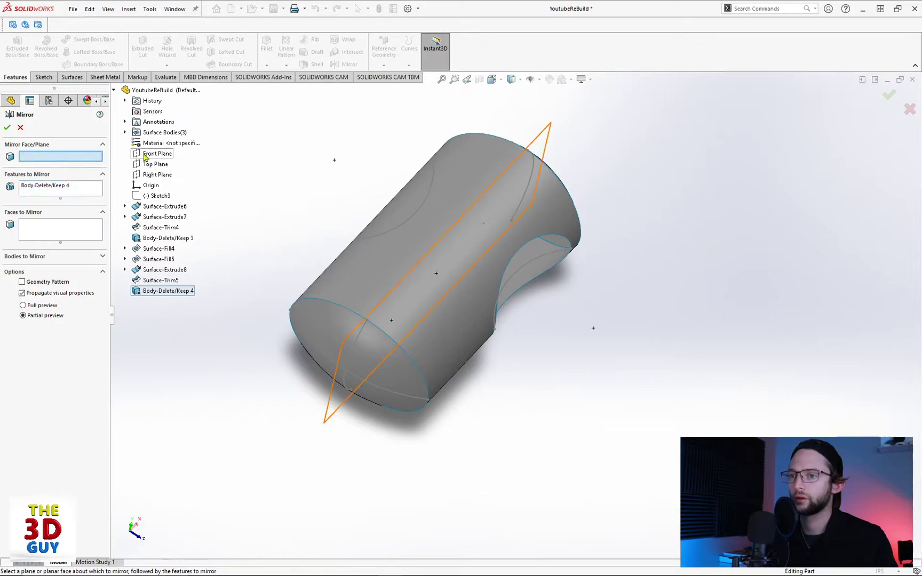
{"action": "left_click", "coordinate": [145, 157]}
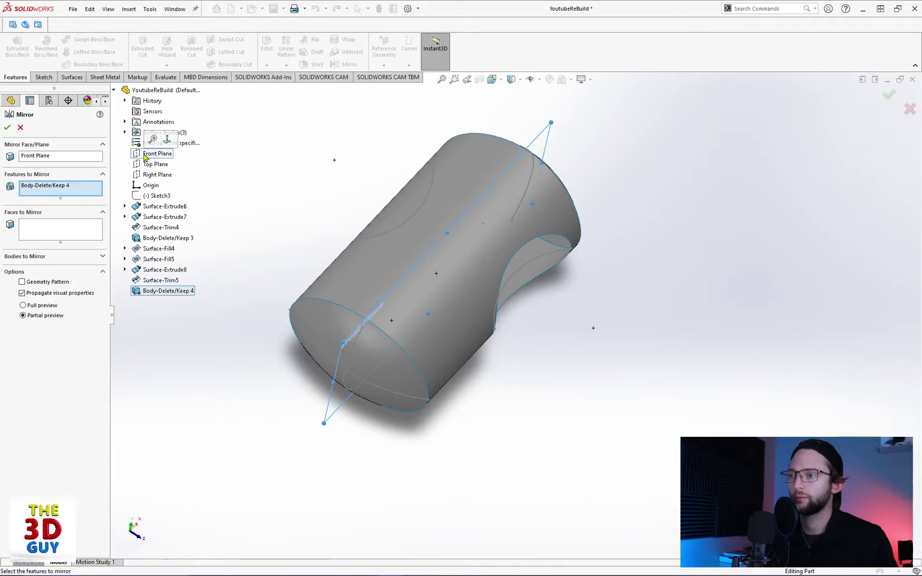
{"action": "left_click", "coordinate": [7, 128]}
{"action": "left_click", "coordinate": [20, 128]}
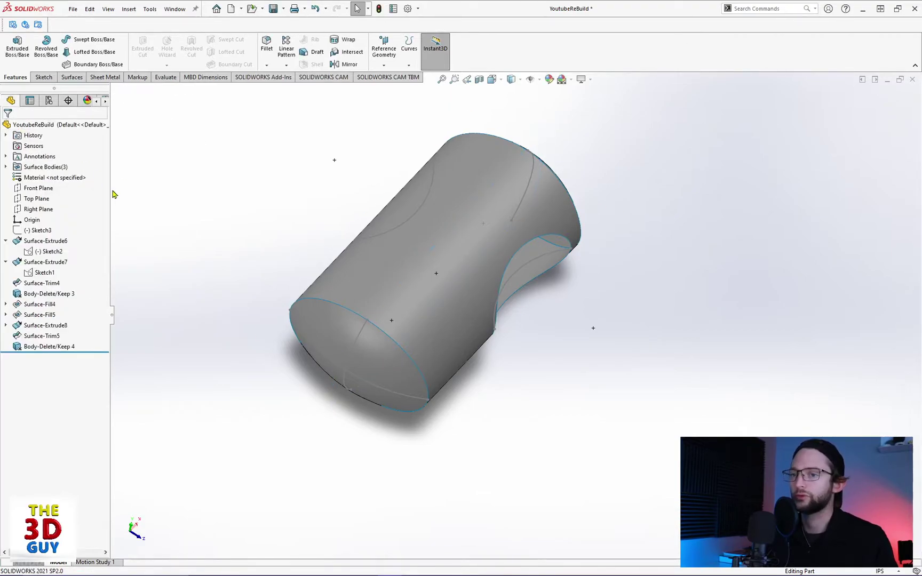
Step: Extrude the upper-side arc as a Mid Plane surface, Surface-Extrude9
{"action": "middle_click_drag", "start_coordinate": [192, 182], "coordinate": [181, 171]}
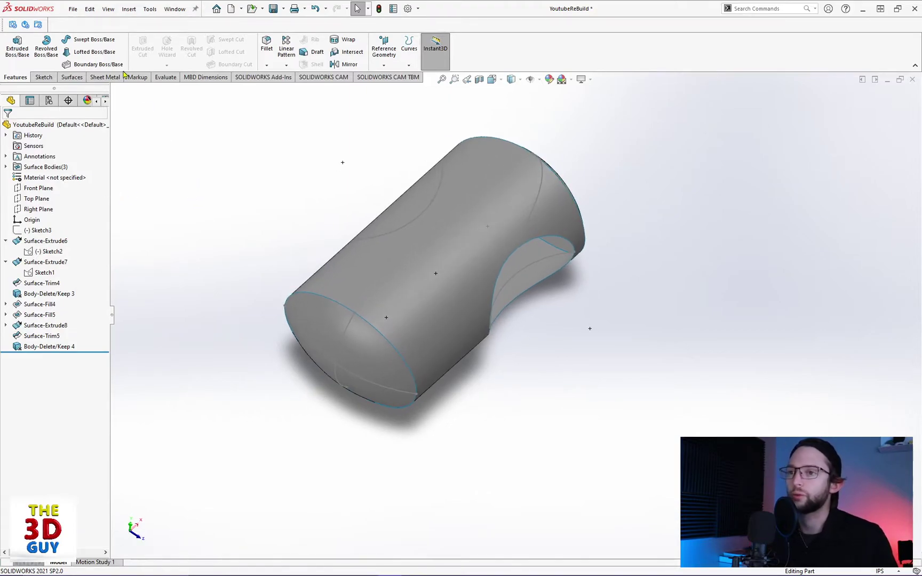
{"action": "left_click", "coordinate": [72, 77]}
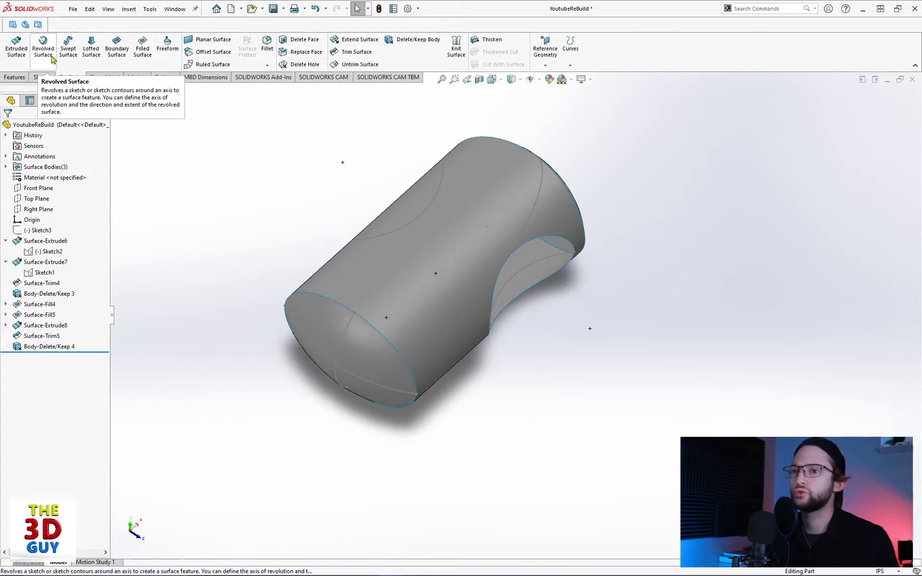
{"action": "left_click", "coordinate": [26, 56]}
{"action": "left_click", "coordinate": [372, 233]}
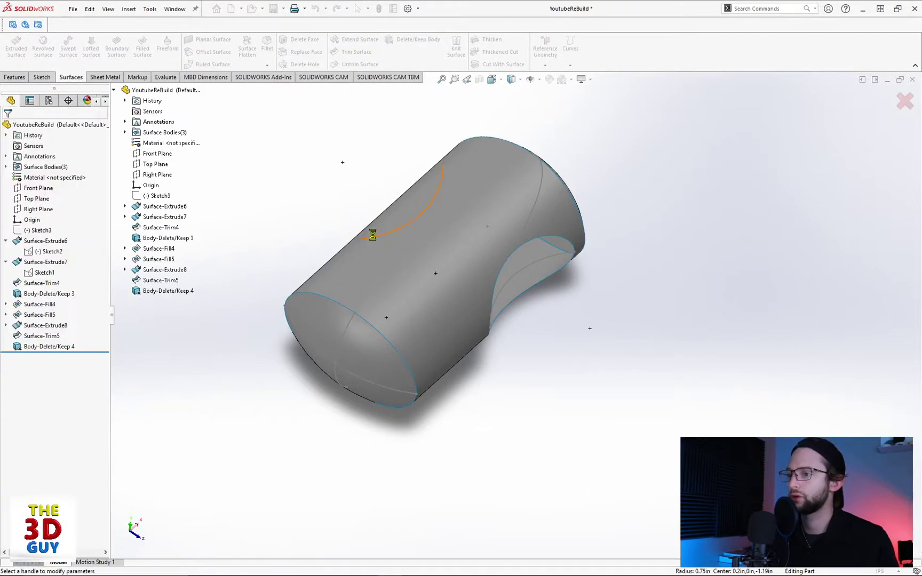
{"action": "left_click", "coordinate": [53, 185]}
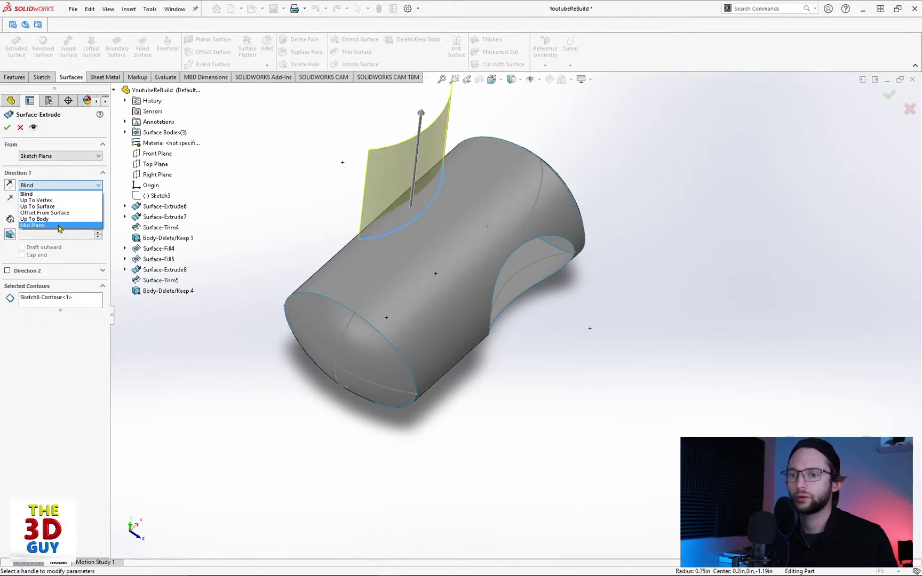
{"action": "left_click", "coordinate": [42, 233]}
{"action": "left_click", "coordinate": [8, 129]}
{"action": "middle_click_drag", "start_coordinate": [304, 216], "coordinate": [187, 107]}
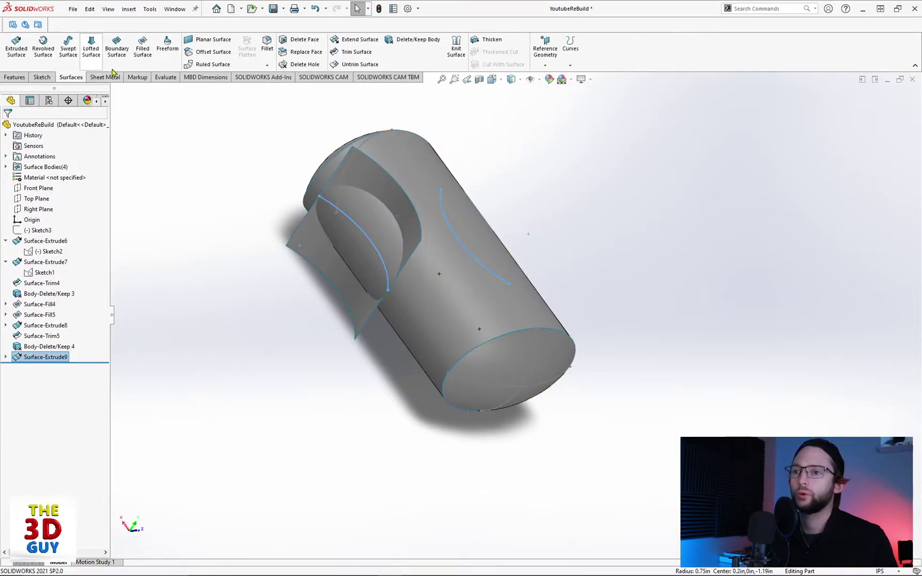
Step: Trim the region inside the cut against Surface-Extrude9, creating Surface-Trim6
{"action": "left_click", "coordinate": [340, 52]}
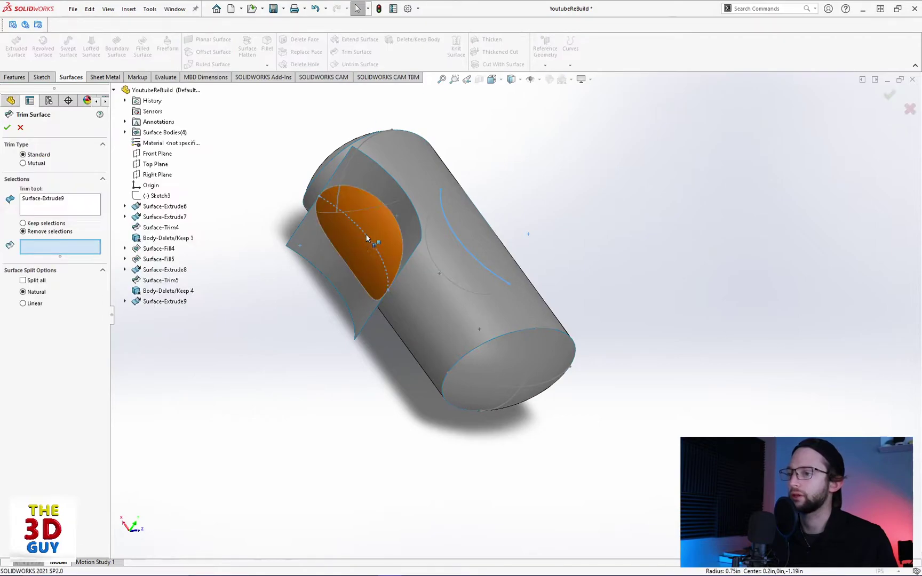
{"action": "left_click", "coordinate": [376, 238]}
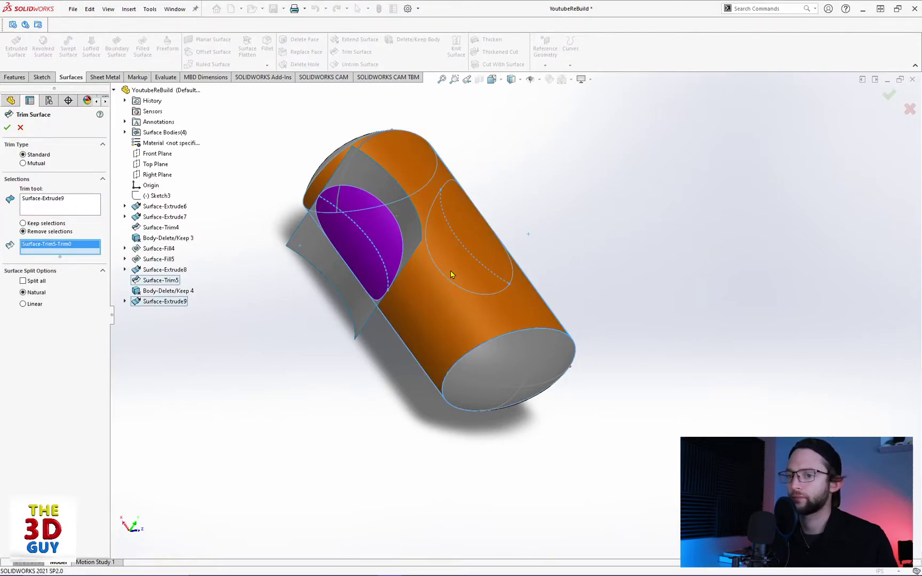
{"action": "left_click", "coordinate": [372, 245]}
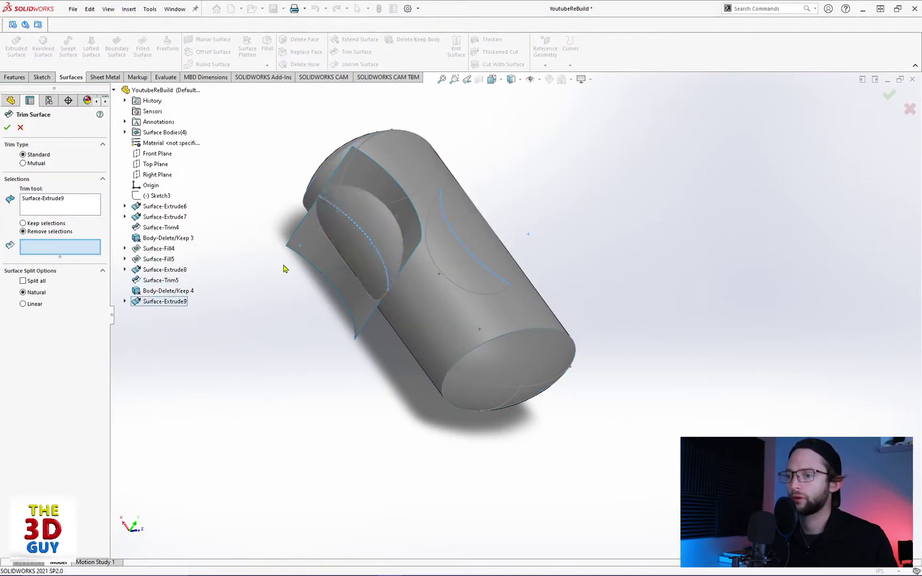
{"action": "left_click", "coordinate": [350, 251]}
{"action": "left_click", "coordinate": [8, 129]}
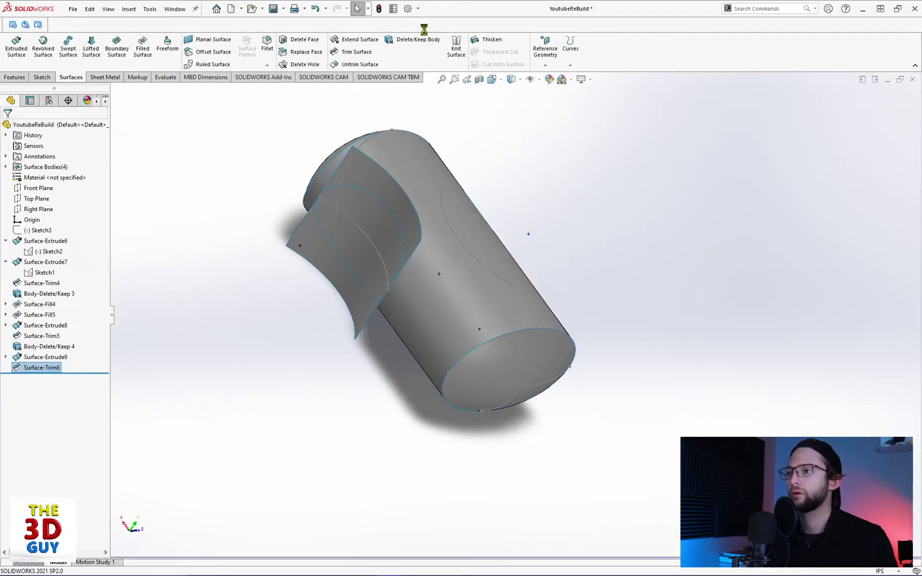
Step: Delete the Surface-Extrude9 cutting body, keeping the trimmed body
{"action": "left_click", "coordinate": [413, 39]}
{"action": "left_click", "coordinate": [383, 186]}
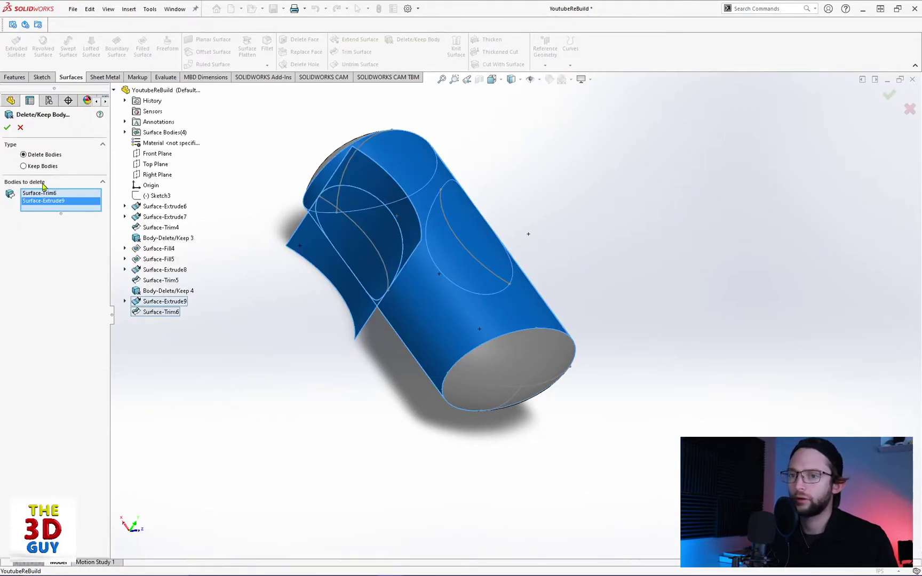
{"action": "left_click", "coordinate": [436, 172]}
{"action": "left_click", "coordinate": [9, 127]}
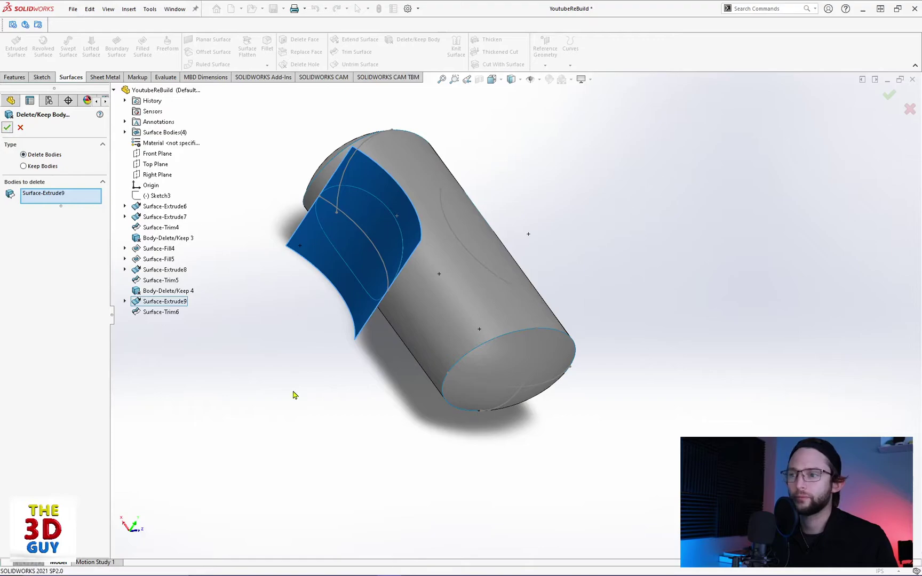
{"action": "middle_click_drag", "start_coordinate": [298, 379], "coordinate": [577, 323]}
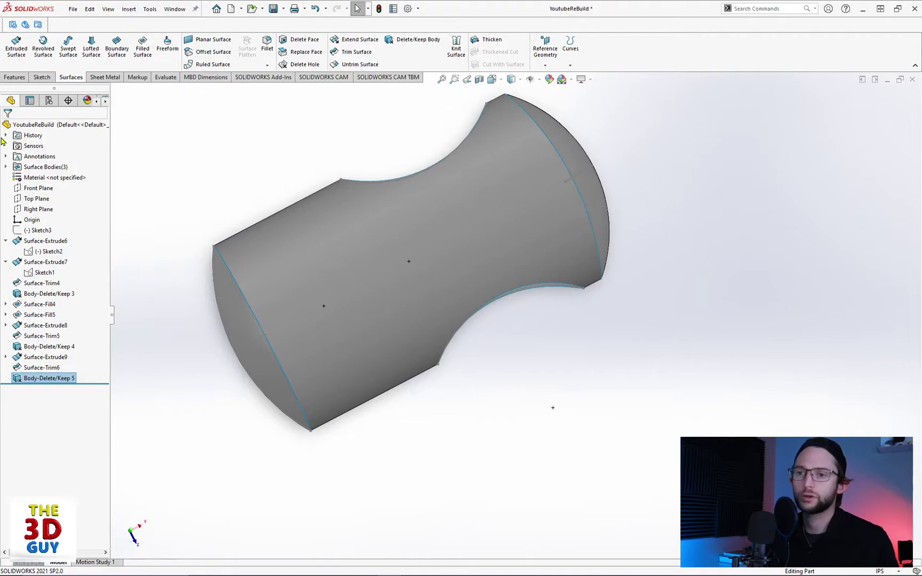
Step: Show Sketch1's side-profile lines on the SOLIDWORKS model again
{"action": "right_click", "coordinate": [37, 274]}
{"action": "left_click", "coordinate": [47, 260]}
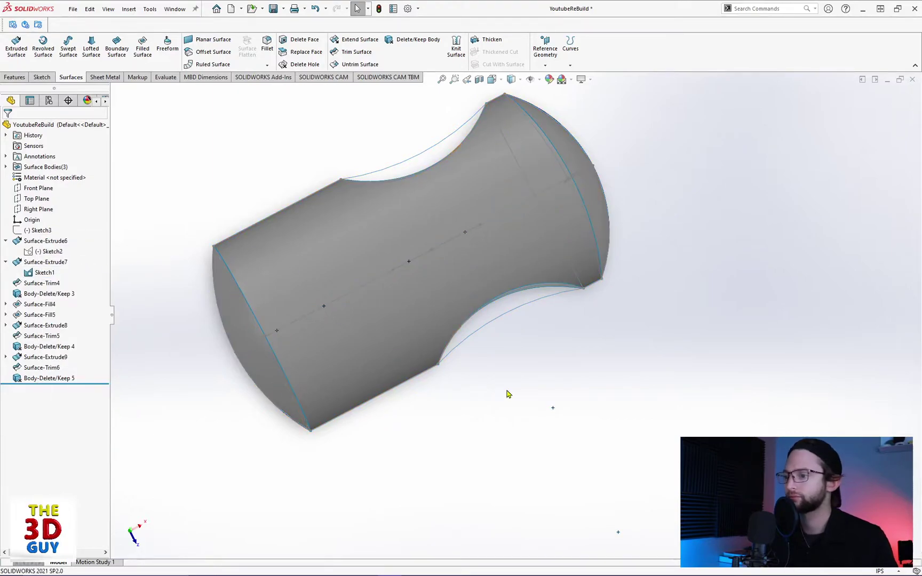
Step: Start a new sketch on the Top Plane, viewed from the top
{"action": "left_click", "coordinate": [42, 77]}
{"action": "left_click", "coordinate": [13, 44]}
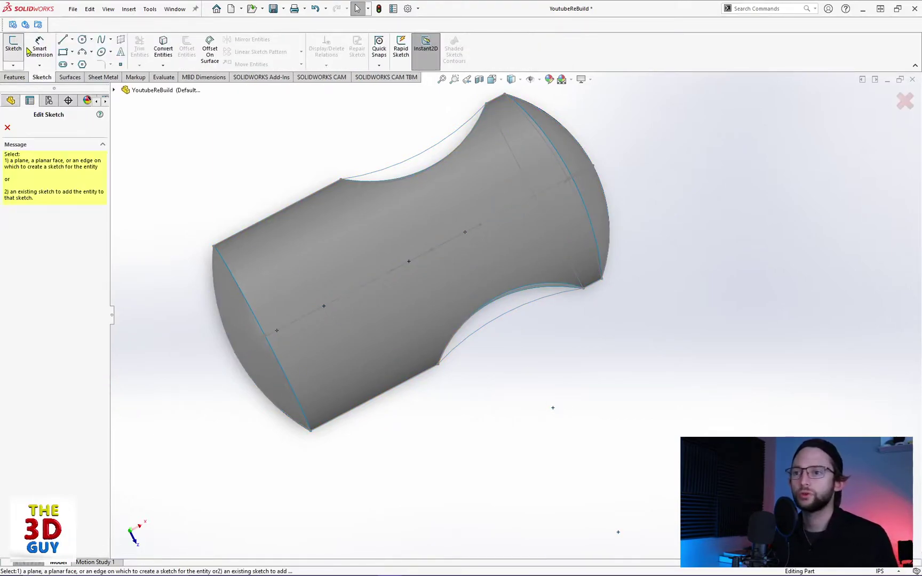
{"action": "key", "text": "ctrl+5"}
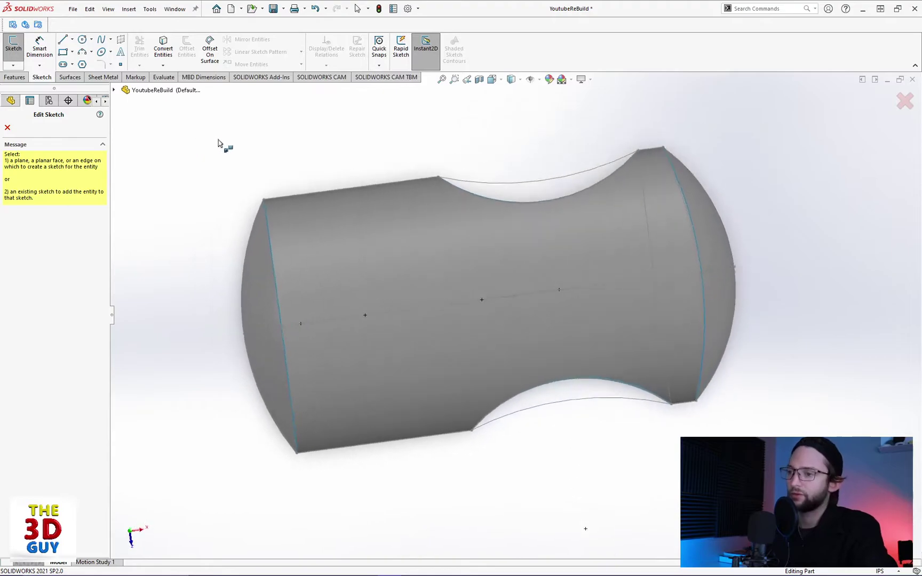
{"action": "scroll", "coordinate": [356, 281], "scroll_direction": "down", "scroll_amount": 2}
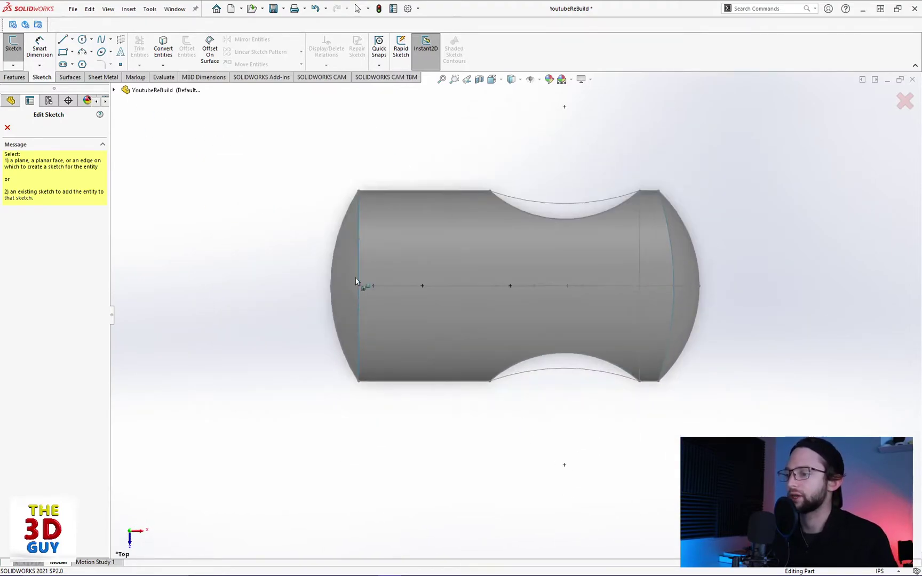
{"action": "left_click", "coordinate": [114, 91]}
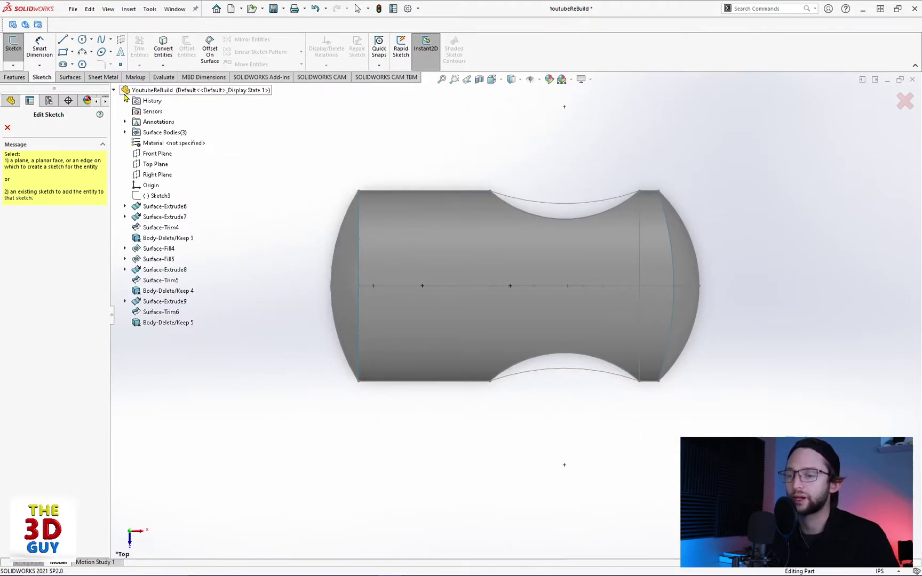
{"action": "left_click", "coordinate": [156, 165]}
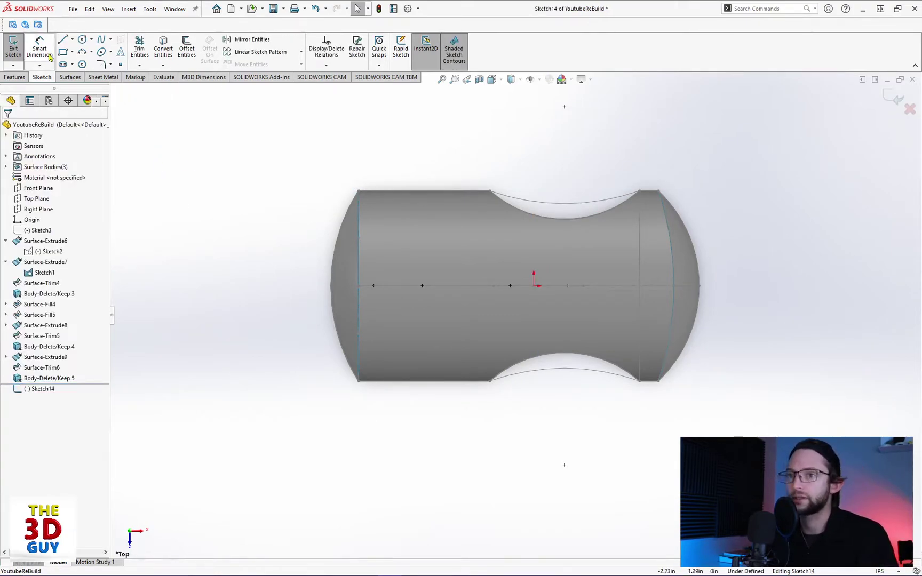
Step: Draw a 3-point arc across the cutout's corners and exit the sketch as Sketch14
{"action": "left_click", "coordinate": [81, 51]}
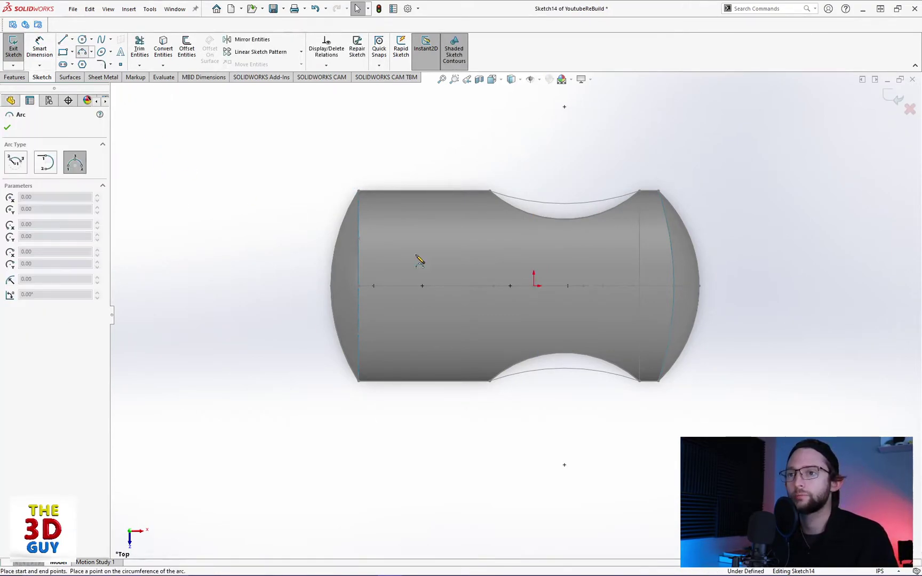
{"action": "left_click", "coordinate": [490, 382]}
{"action": "left_click", "coordinate": [641, 381]}
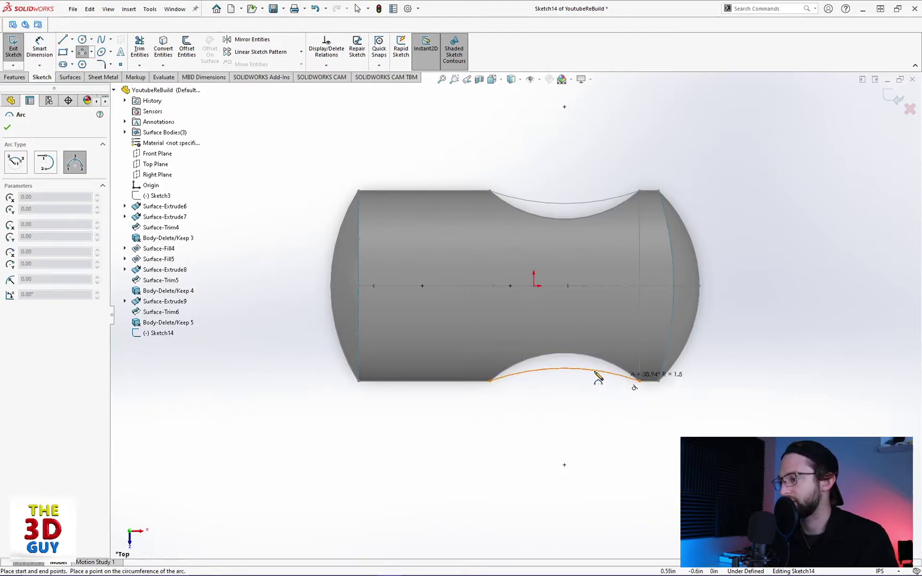
{"action": "left_click", "coordinate": [567, 369]}
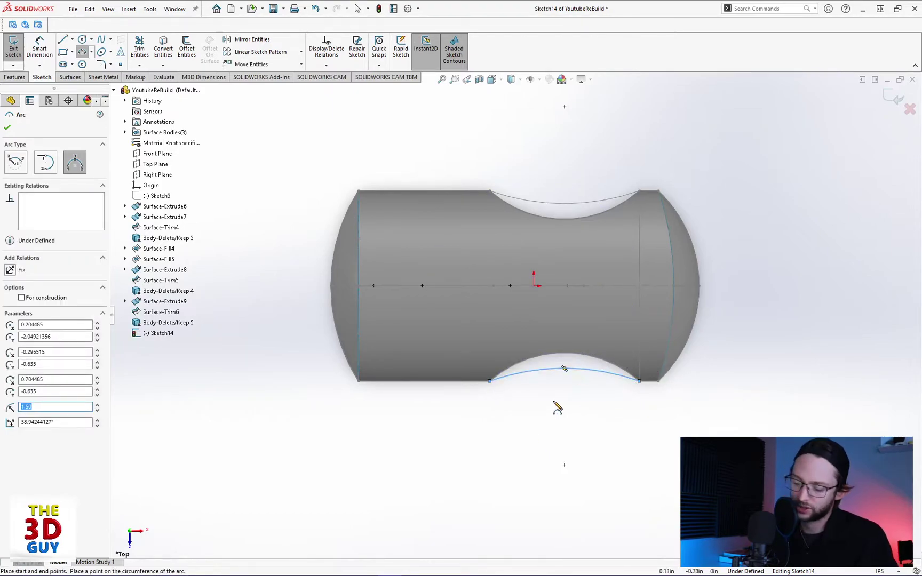
{"action": "key", "text": "Escape"}
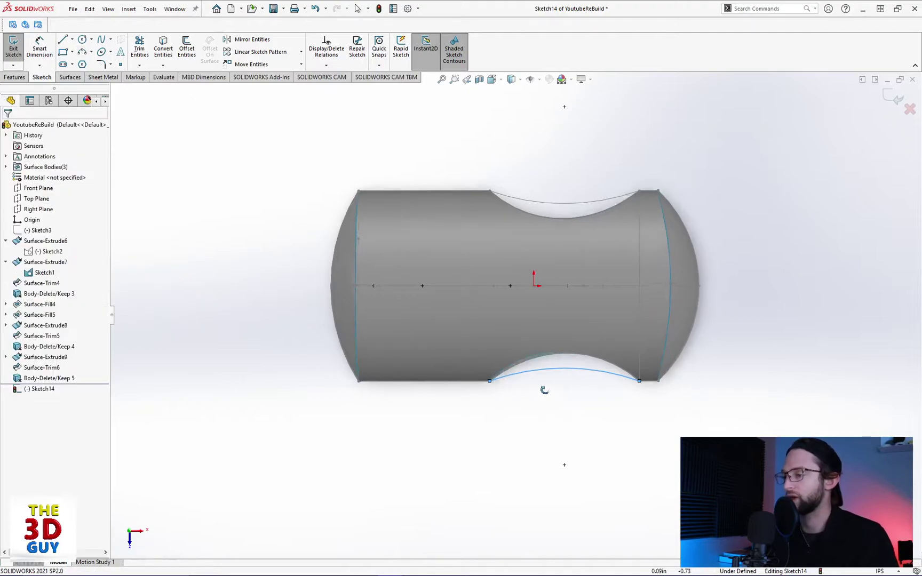
{"action": "middle_click_drag", "start_coordinate": [544, 387], "coordinate": [528, 363]}
{"action": "left_click", "coordinate": [13, 47]}
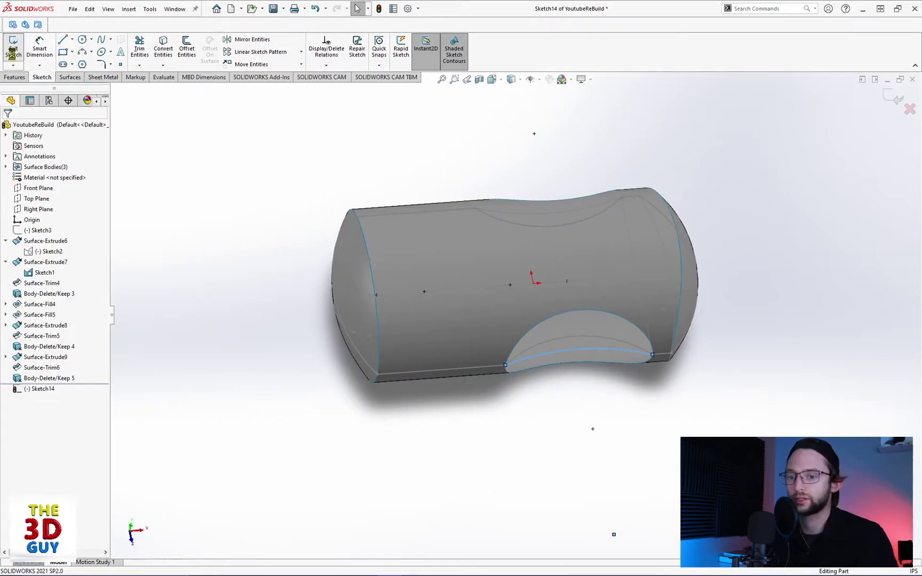
Step: Hide Sketch1 again
{"action": "right_click", "coordinate": [43, 272]}
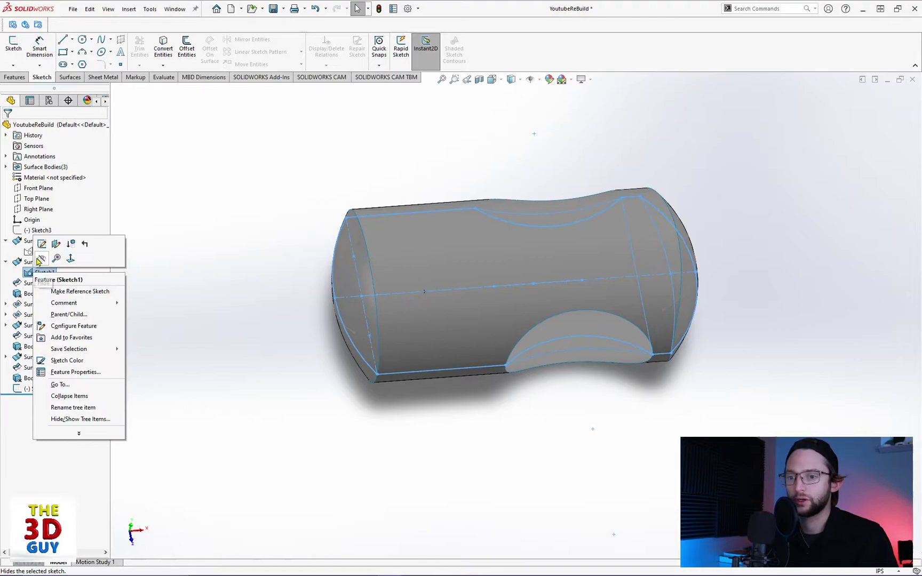
{"action": "left_click", "coordinate": [171, 281]}
{"action": "scroll", "coordinate": [300, 303], "scroll_direction": "up", "scroll_amount": 3}
{"action": "middle_click_drag", "start_coordinate": [556, 439], "coordinate": [562, 399]}
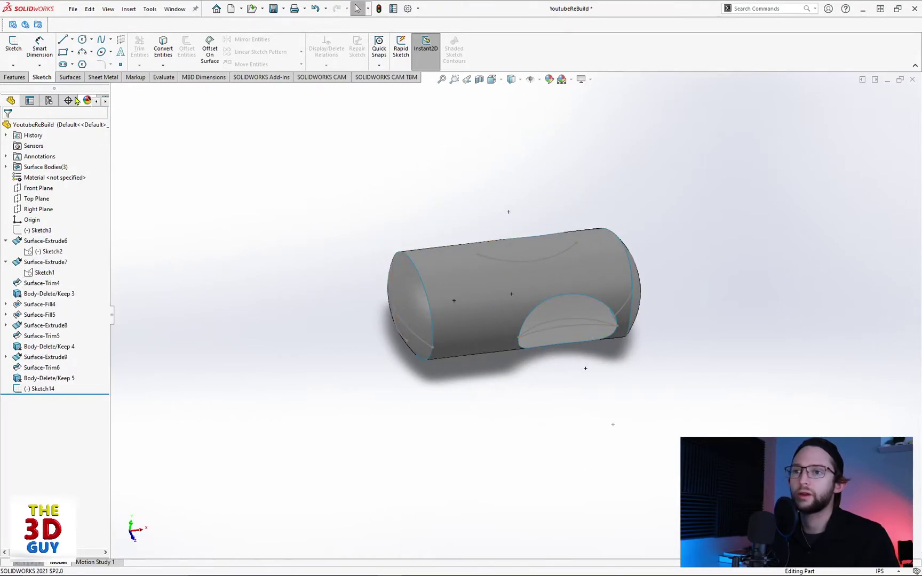
{"action": "left_click", "coordinate": [70, 77]}
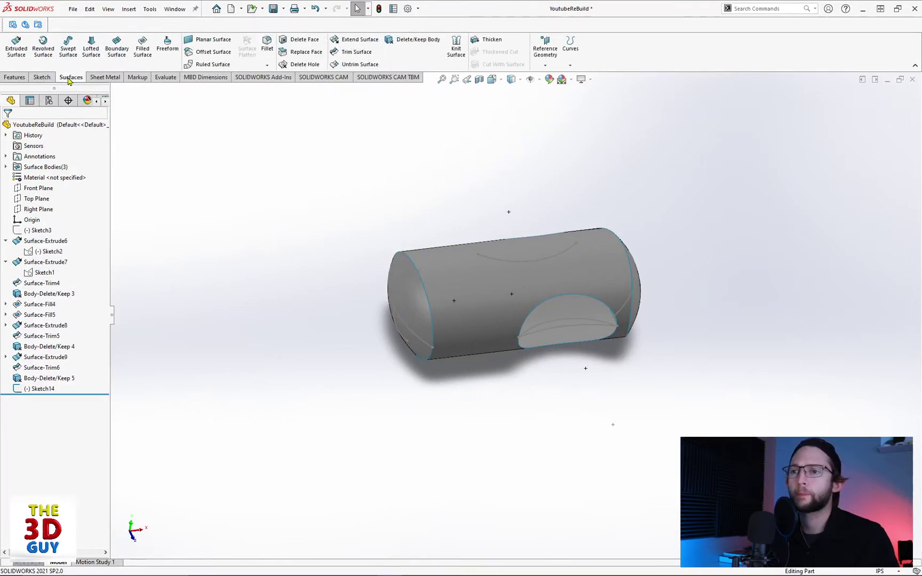
Step: Patch the cutout gap with a filled surface bounded by both gap edges and the Sketch14 arc
{"action": "left_click", "coordinate": [143, 49]}
{"action": "left_click", "coordinate": [587, 298]}
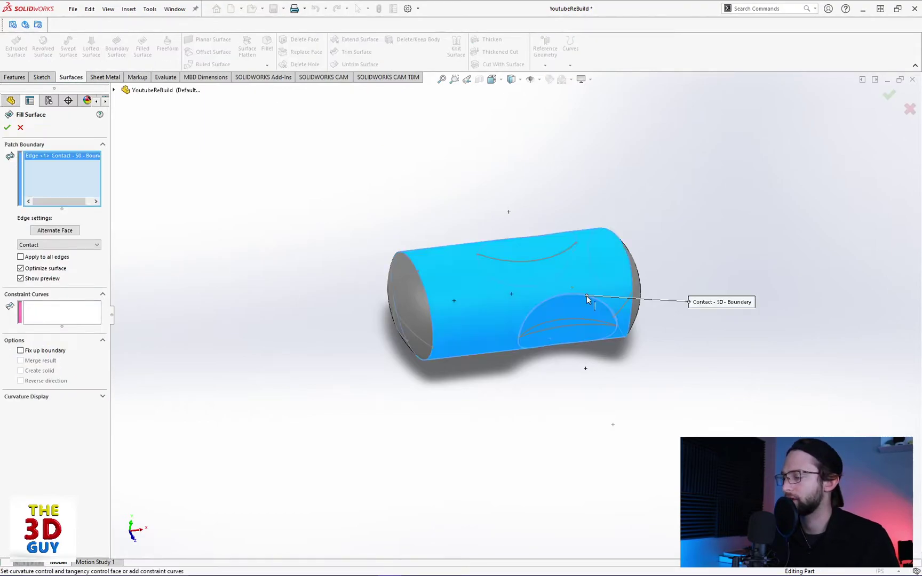
{"action": "left_click", "coordinate": [607, 343]}
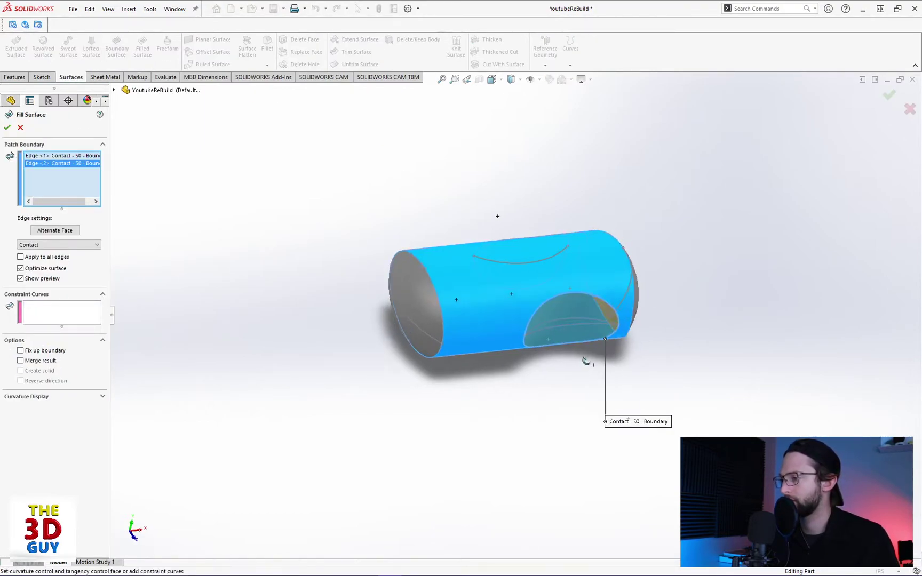
{"action": "mouse_move", "coordinate": [590, 358]}
{"action": "middle_mouse_down"}
{"action": "mouse_move", "coordinate": [634, 387]}
{"action": "mouse_move", "coordinate": [630, 445]}
{"action": "mouse_move", "coordinate": [573, 317]}
{"action": "middle_mouse_up"}
{"action": "left_click", "coordinate": [580, 319]}
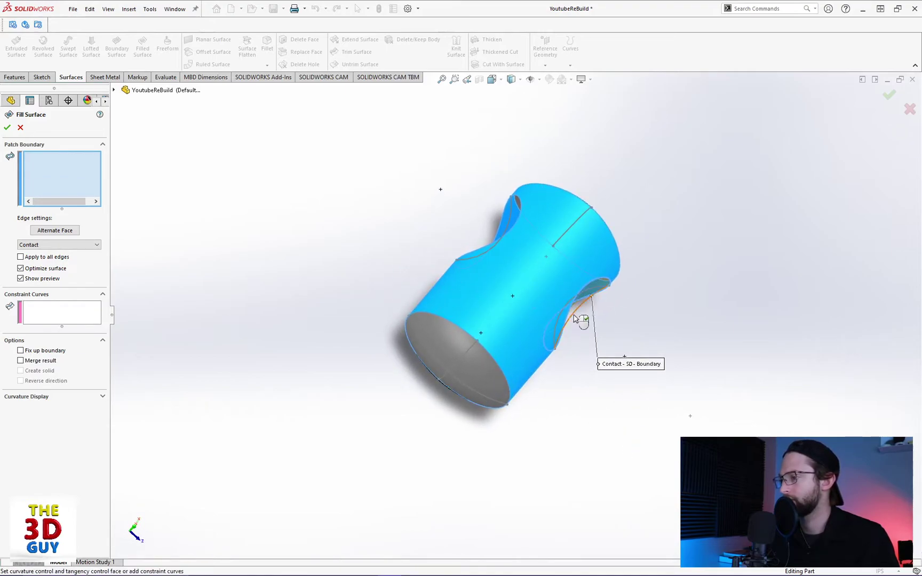
{"action": "left_click", "coordinate": [8, 126]}
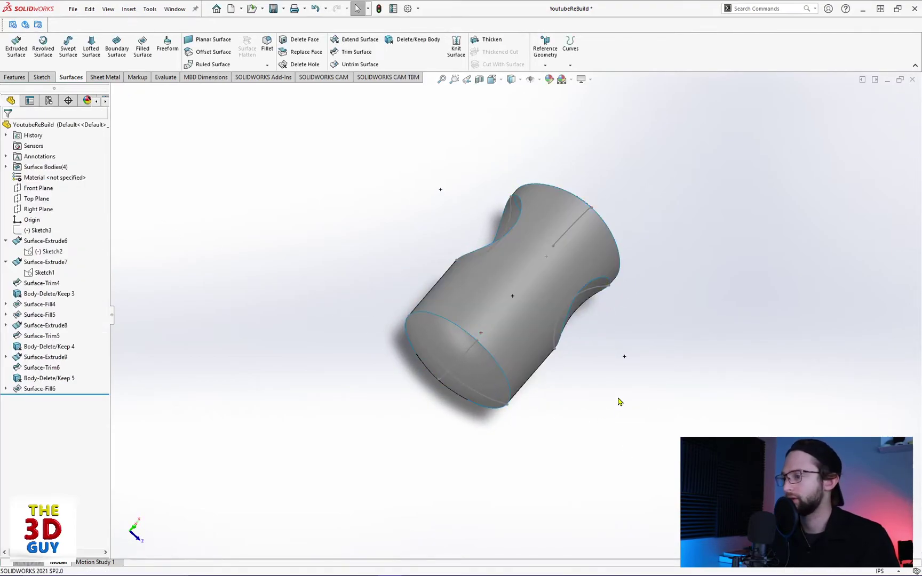
{"action": "middle_click_drag", "start_coordinate": [618, 402], "coordinate": [600, 369]}
{"action": "middle_click_drag", "start_coordinate": [462, 134], "coordinate": [447, 349]}
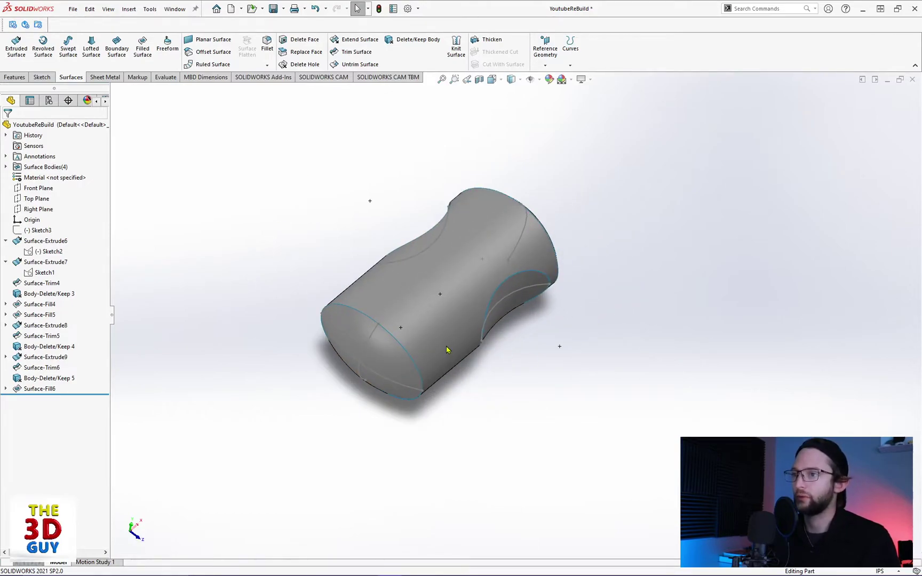
{"action": "left_click", "coordinate": [13, 77]}
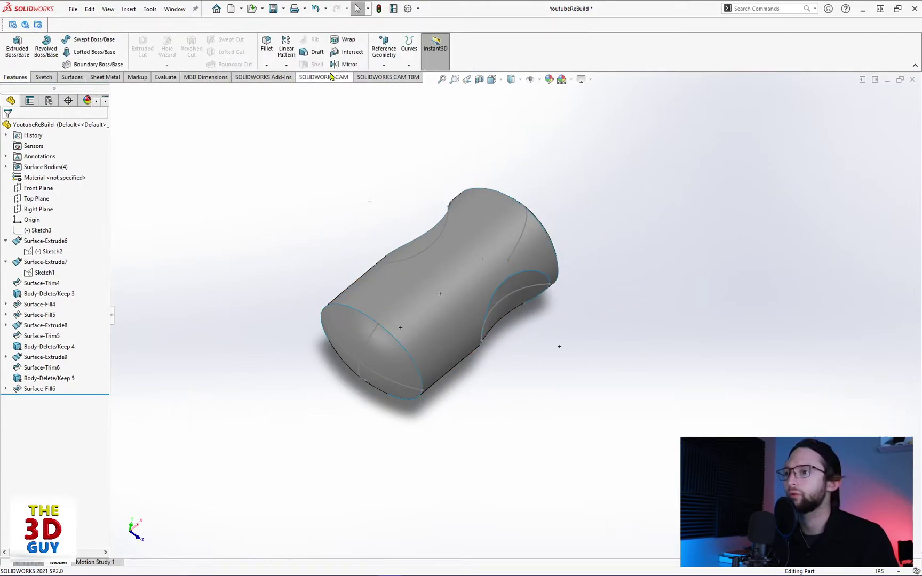
Step: Mirror the Surface-Fill6 body across the Front Plane onto the opposite notch
{"action": "left_click", "coordinate": [344, 64]}
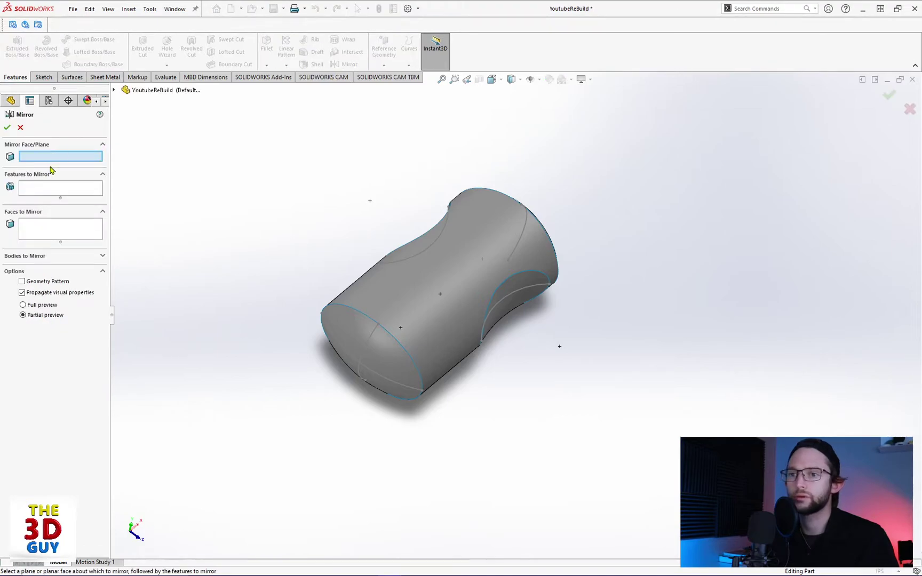
{"action": "left_click", "coordinate": [115, 91]}
{"action": "left_click", "coordinate": [155, 154]}
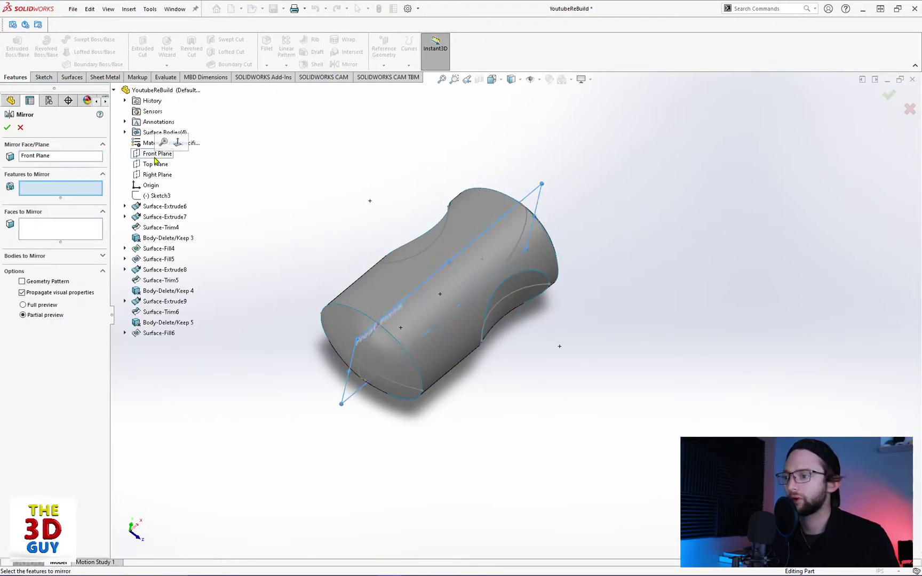
{"action": "left_click", "coordinate": [19, 257]}
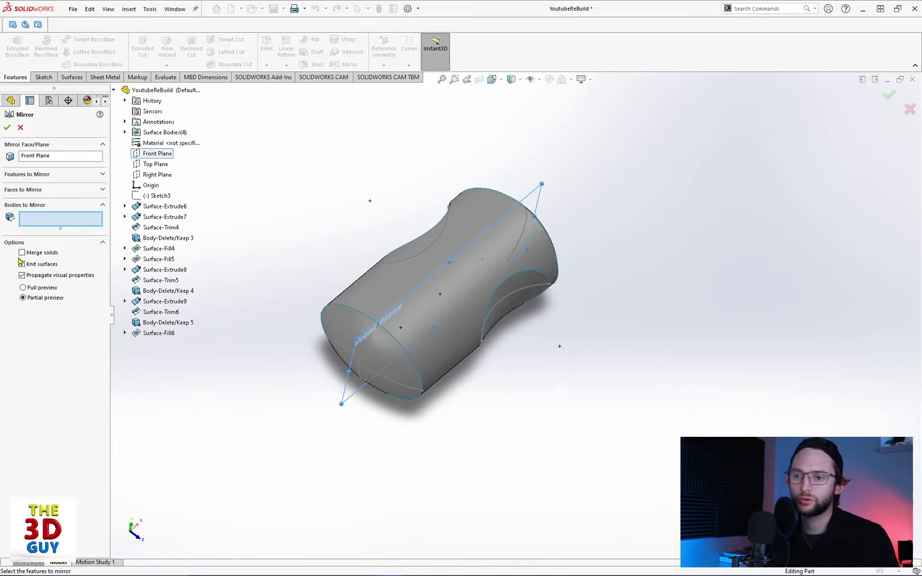
{"action": "left_click", "coordinate": [508, 303]}
{"action": "middle_click_drag", "start_coordinate": [271, 189], "coordinate": [336, 249]}
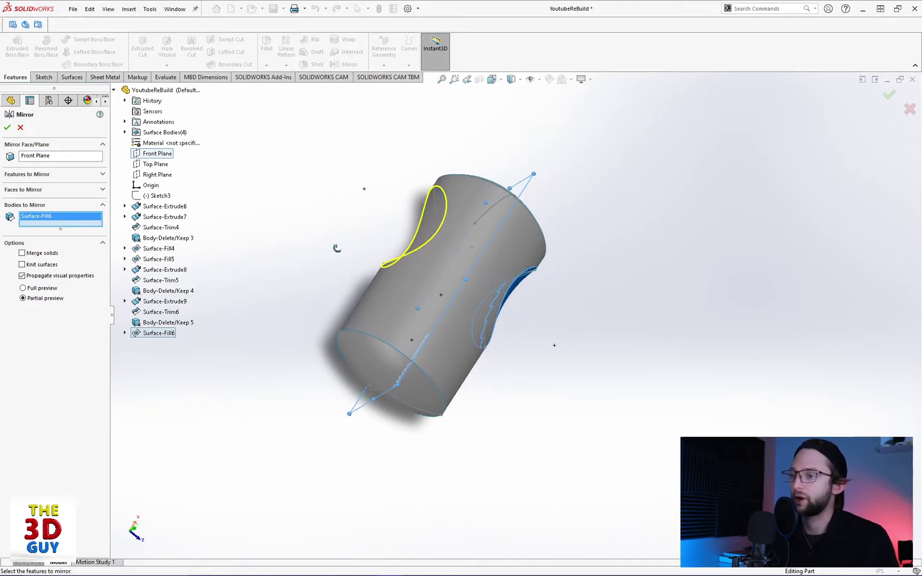
{"action": "left_click", "coordinate": [7, 128]}
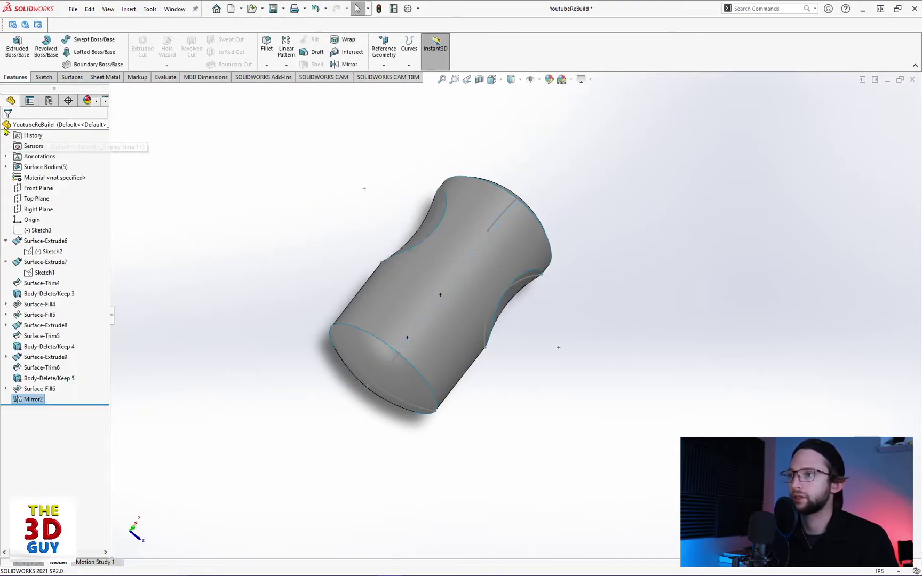
{"action": "middle_click_drag", "start_coordinate": [282, 293], "coordinate": [262, 205]}
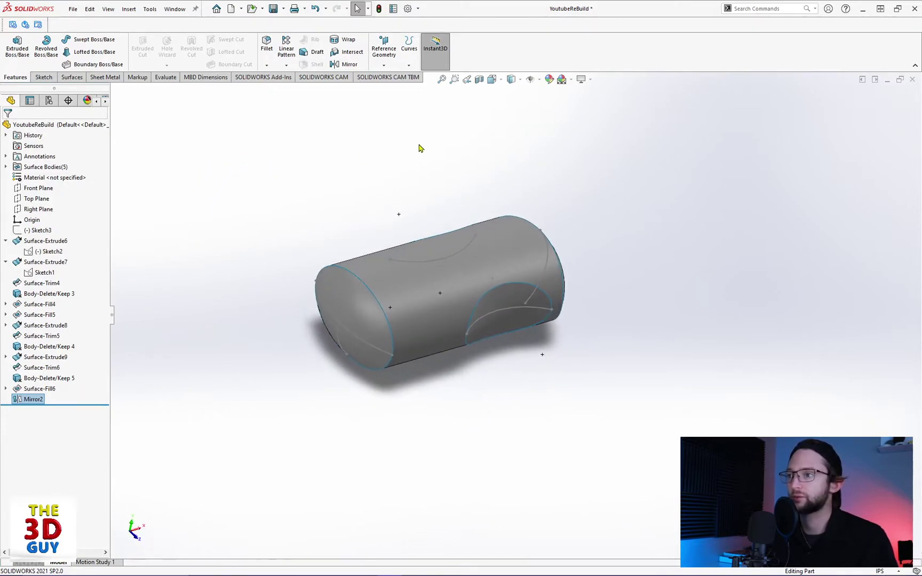
Step: Hide sketch points and construction edges, then save the part
{"action": "left_click", "coordinate": [530, 79]}
{"action": "mouse_move", "coordinate": [325, 224]}
{"action": "middle_mouse_down"}
{"action": "mouse_move", "coordinate": [300, 200]}
{"action": "mouse_move", "coordinate": [340, 255]}
{"action": "middle_mouse_up"}
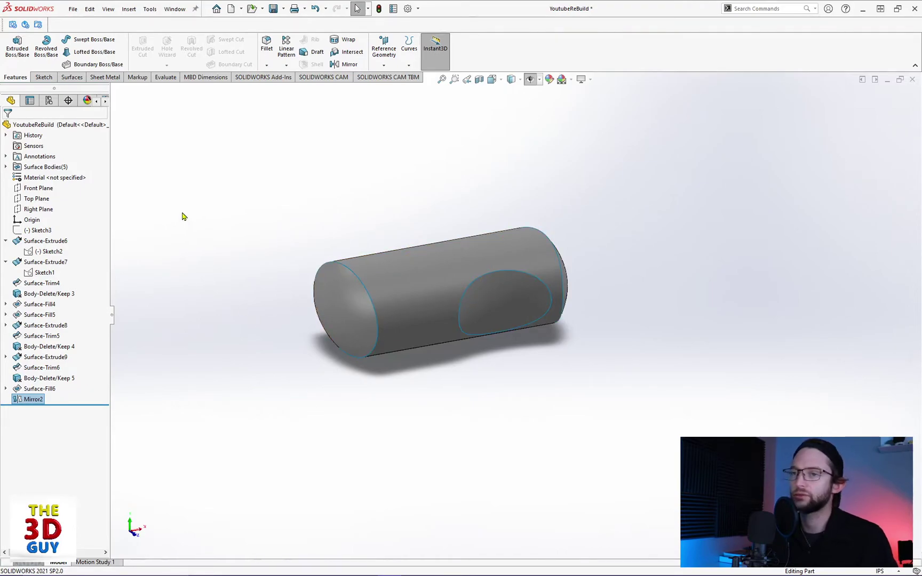
{"action": "key", "text": "ctrl+s"}
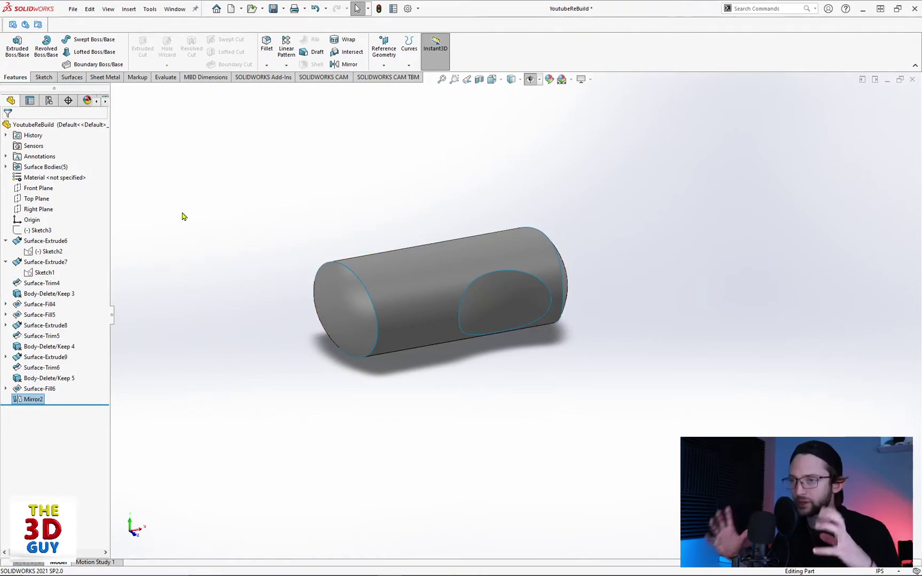
Step: Knit all five surface bodies into one solid with Create solid enabled
{"action": "left_click", "coordinate": [65, 79]}
{"action": "left_click", "coordinate": [457, 49]}
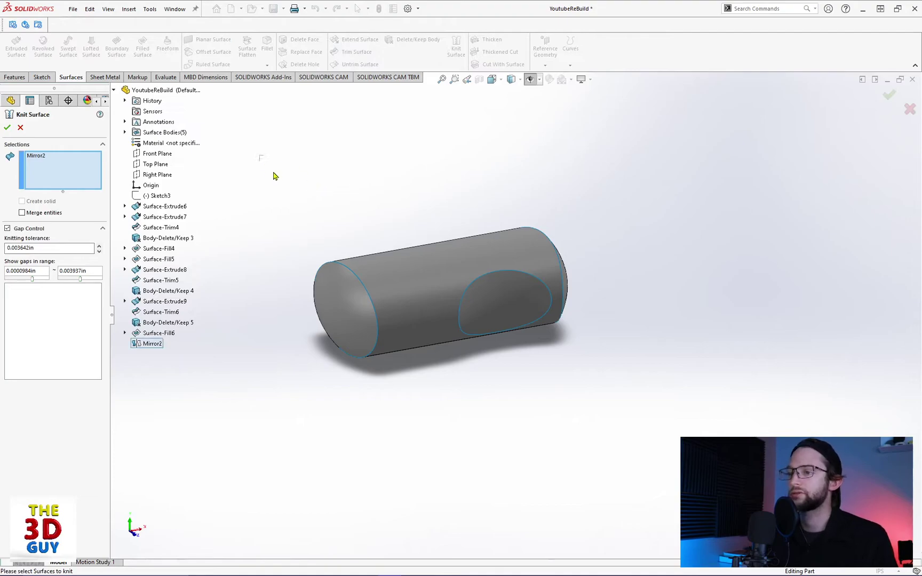
{"action": "left_click_drag", "start_coordinate": [274, 176], "coordinate": [603, 408]}
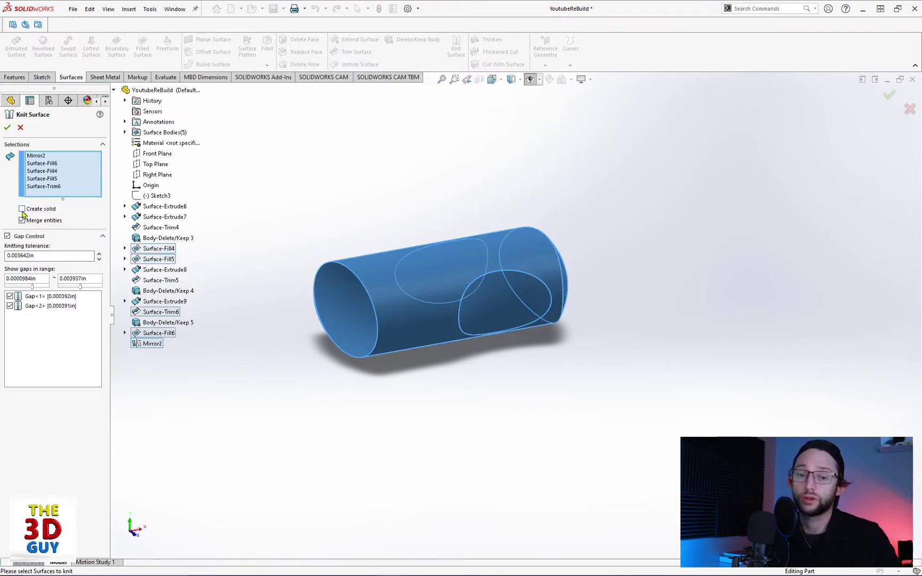
{"action": "left_click", "coordinate": [7, 129]}
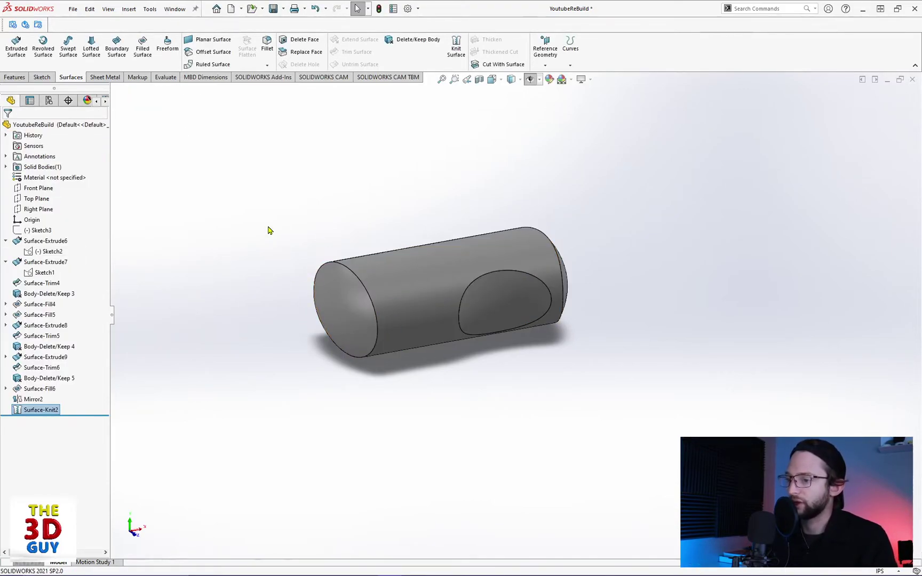
{"action": "middle_click_drag", "start_coordinate": [268, 230], "coordinate": [287, 252]}
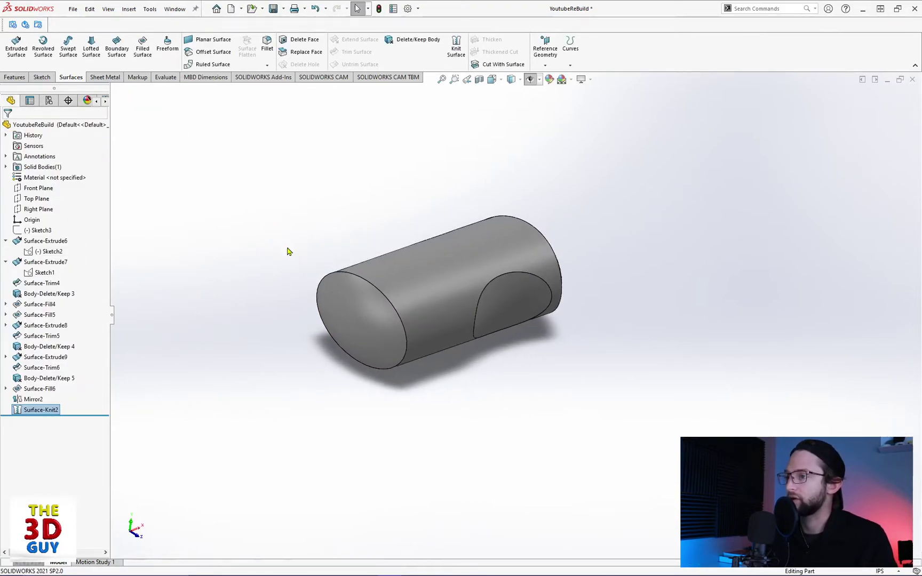
Step: Check the solid with a section view, then cancel it
{"action": "left_click", "coordinate": [480, 79]}
{"action": "middle_click_drag", "start_coordinate": [491, 376], "coordinate": [480, 317]}
{"action": "mouse_move", "coordinate": [480, 317]}
{"action": "left_mouse_down"}
{"action": "mouse_move", "coordinate": [513, 352]}
{"action": "mouse_move", "coordinate": [478, 334]}
{"action": "left_mouse_up"}
{"action": "left_click", "coordinate": [20, 129]}
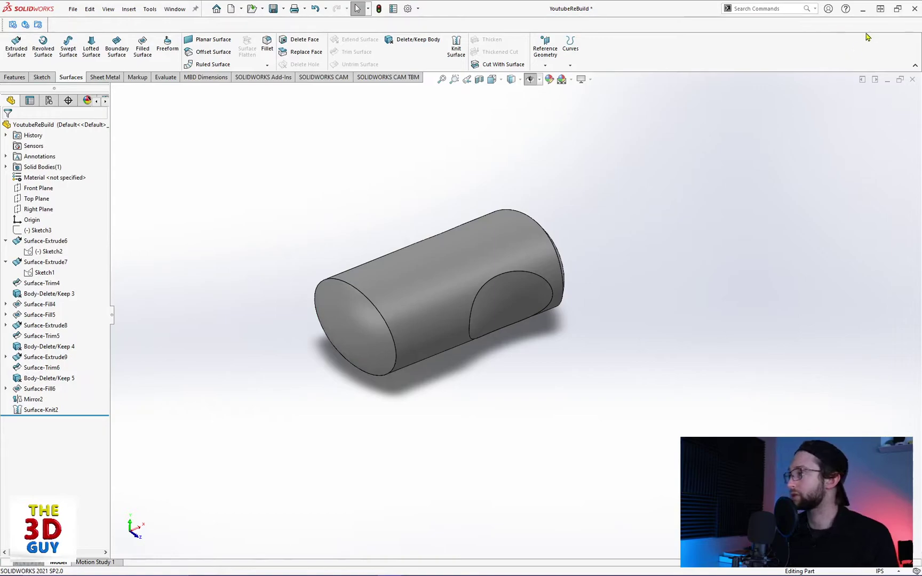
Step: Minimize SOLIDWORKS and orbit the Fusion 360 SurfacingComparison design to an isometric view
{"action": "left_click", "coordinate": [866, 11]}
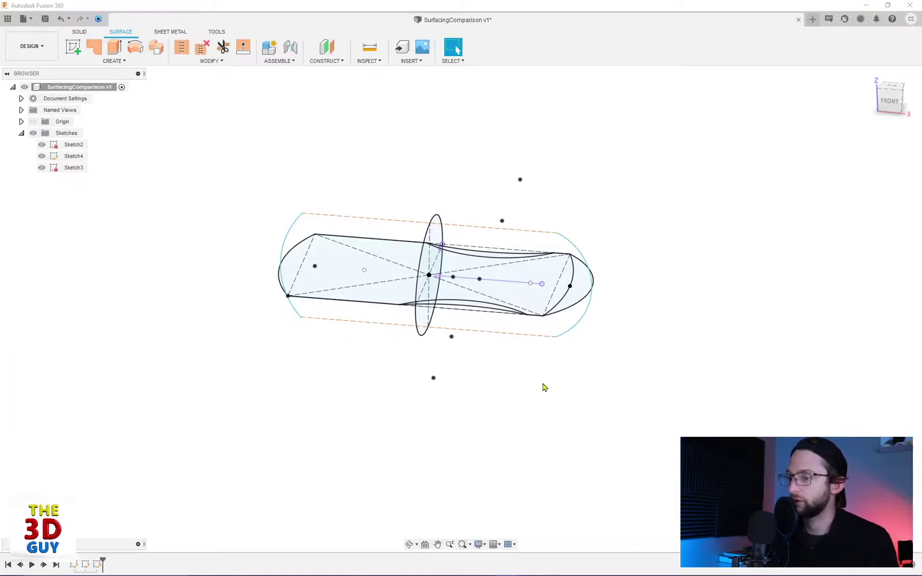
{"action": "middle_click_drag", "start_coordinate": [544, 387], "coordinate": [537, 368], "text": "shift"}
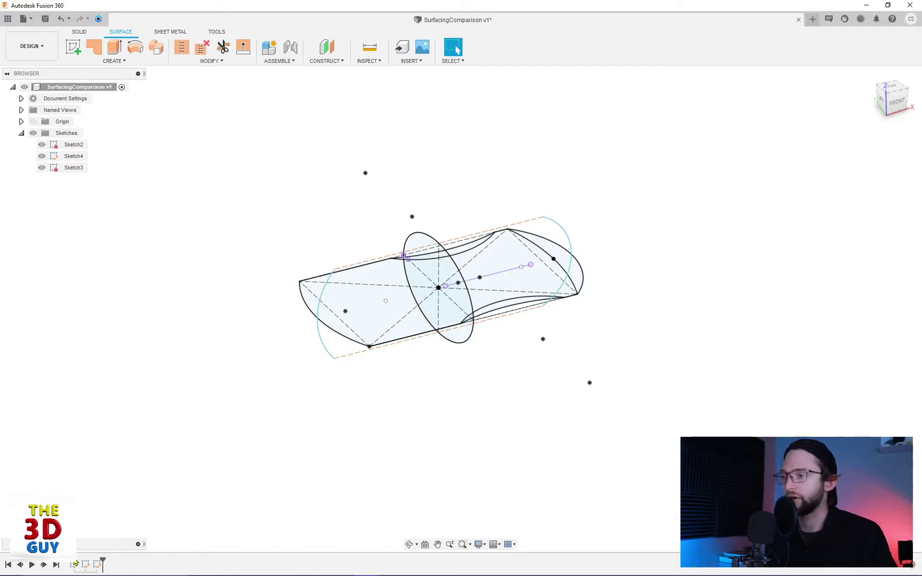
Step: Set up a two-sided surface extrude of the ellipse, ending side two at the left profile
{"action": "left_click", "coordinate": [114, 47]}
{"action": "left_click", "coordinate": [426, 236]}
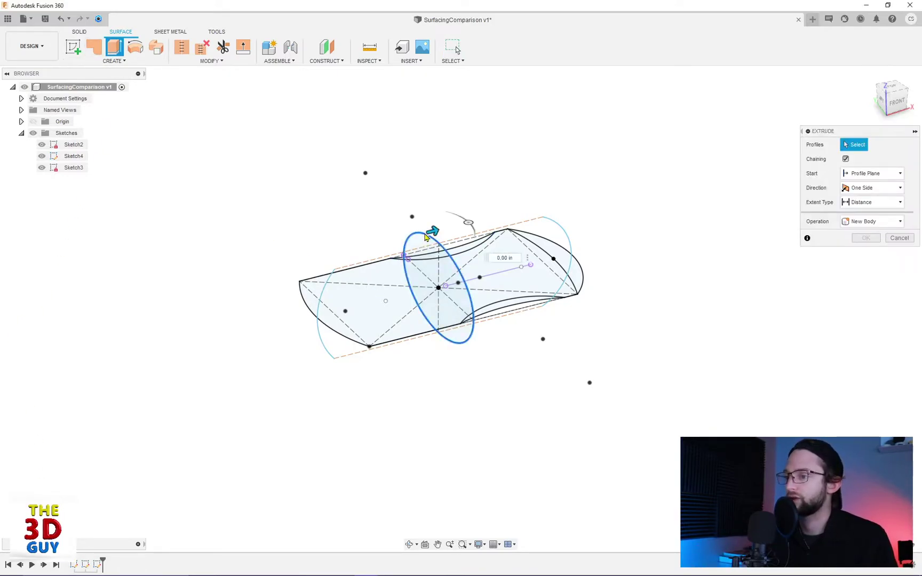
{"action": "left_click", "coordinate": [884, 187]}
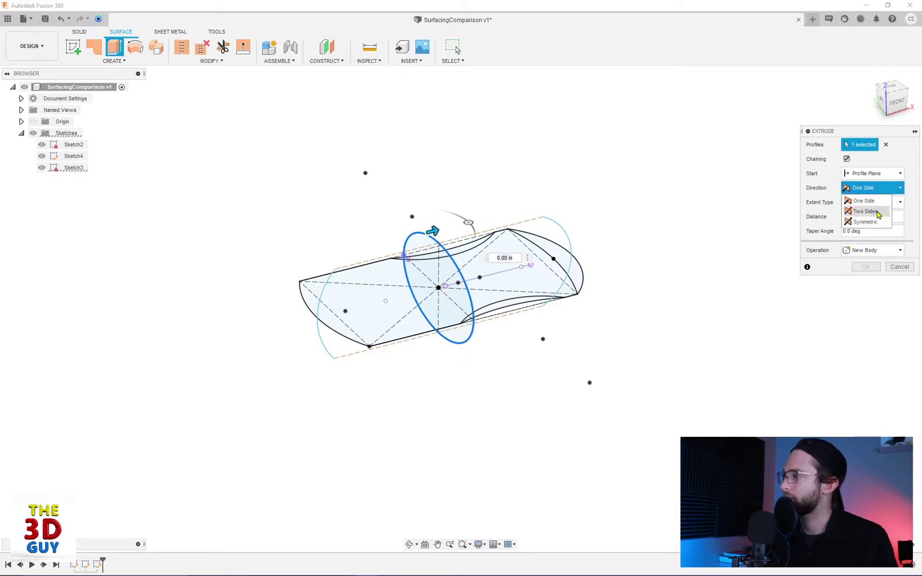
{"action": "left_click", "coordinate": [878, 209]}
{"action": "left_click", "coordinate": [878, 216]}
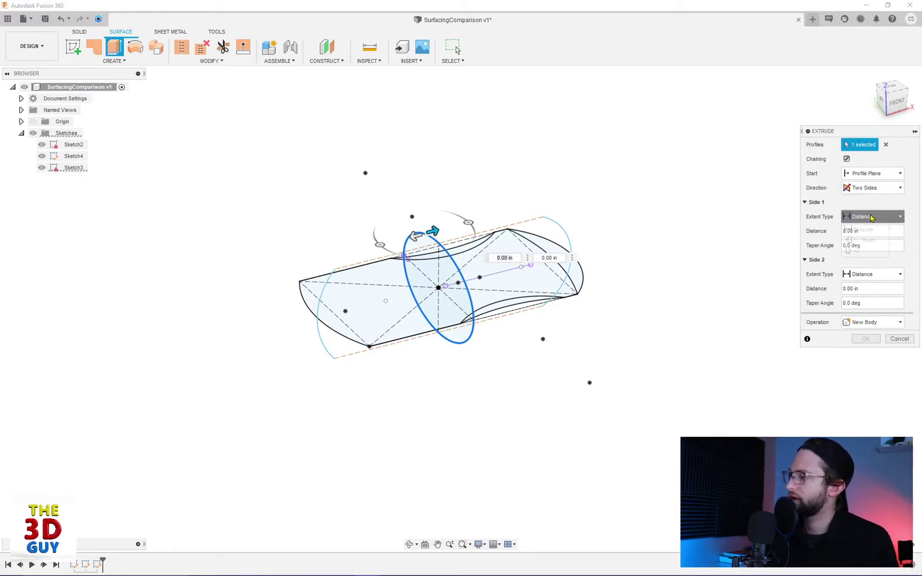
{"action": "left_click", "coordinate": [870, 243]}
{"action": "left_click", "coordinate": [878, 289]}
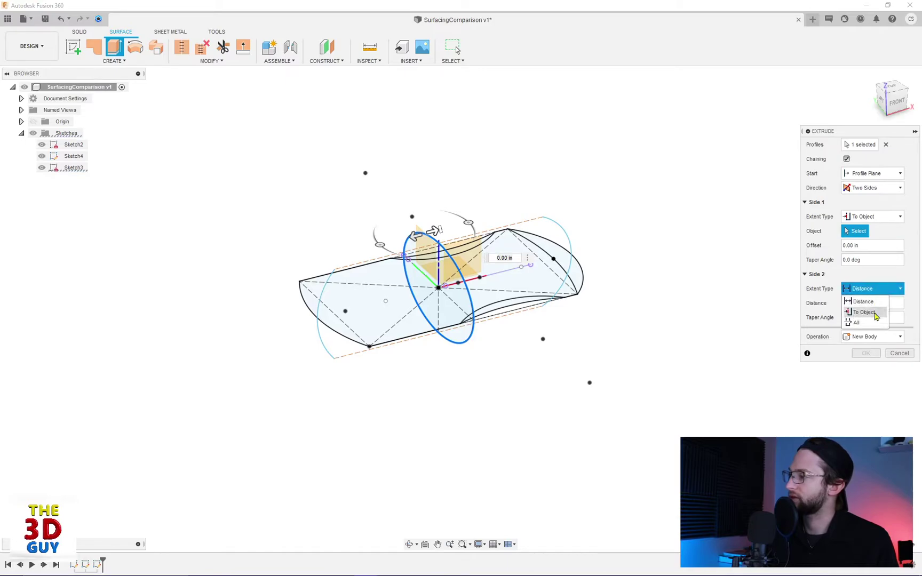
{"action": "left_click", "coordinate": [846, 308]}
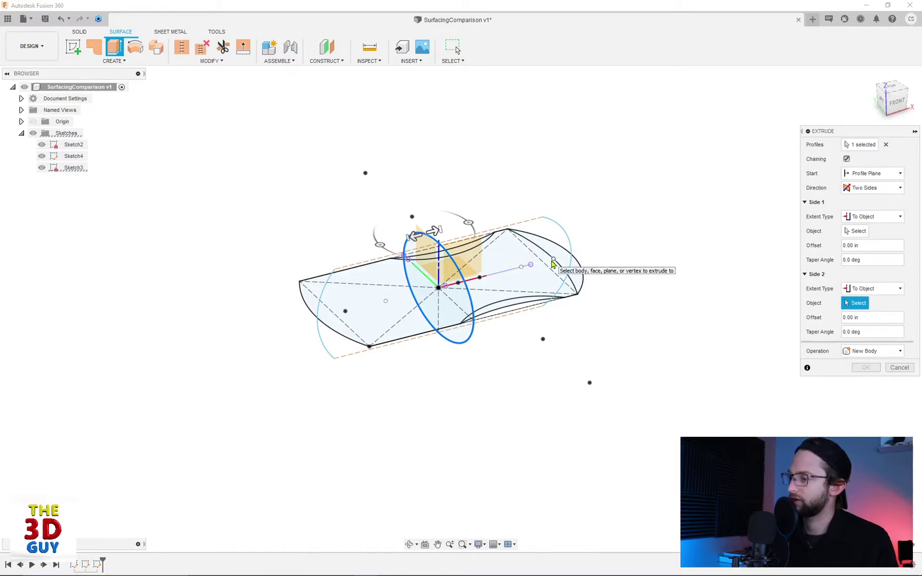
{"action": "left_click", "coordinate": [553, 263]}
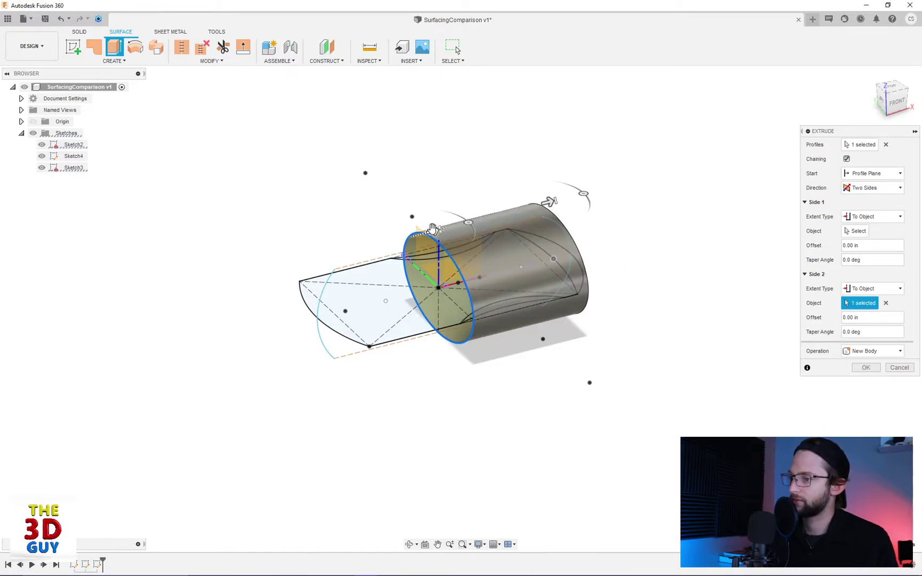
{"action": "left_click", "coordinate": [369, 348]}
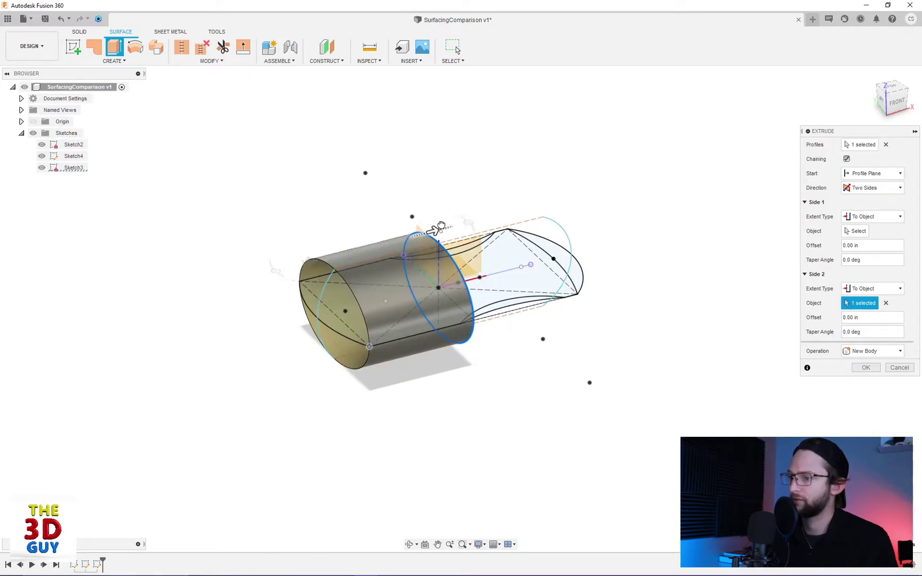
Step: End side one To Object at the right end profile and confirm the extrusion
{"action": "left_click_drag", "start_coordinate": [434, 230], "coordinate": [463, 222]}
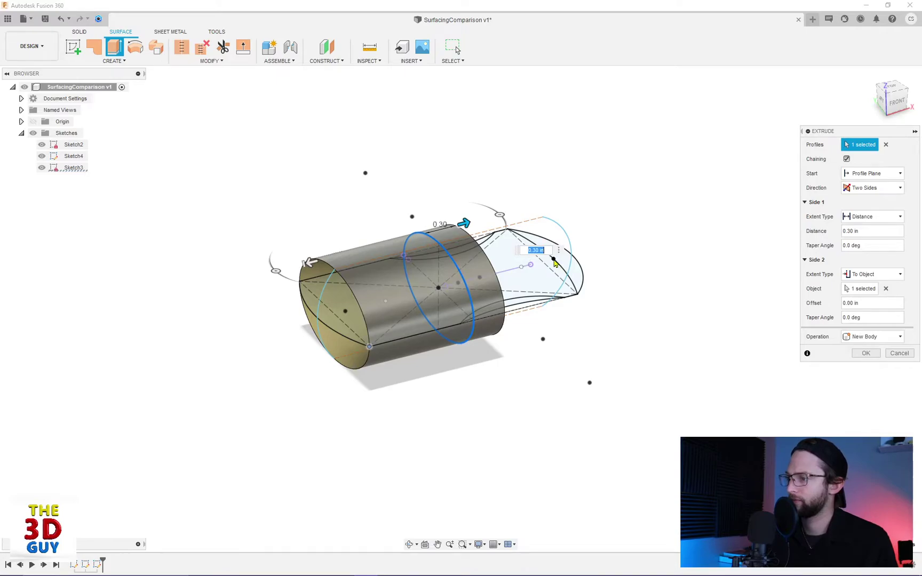
{"action": "left_click", "coordinate": [875, 216]}
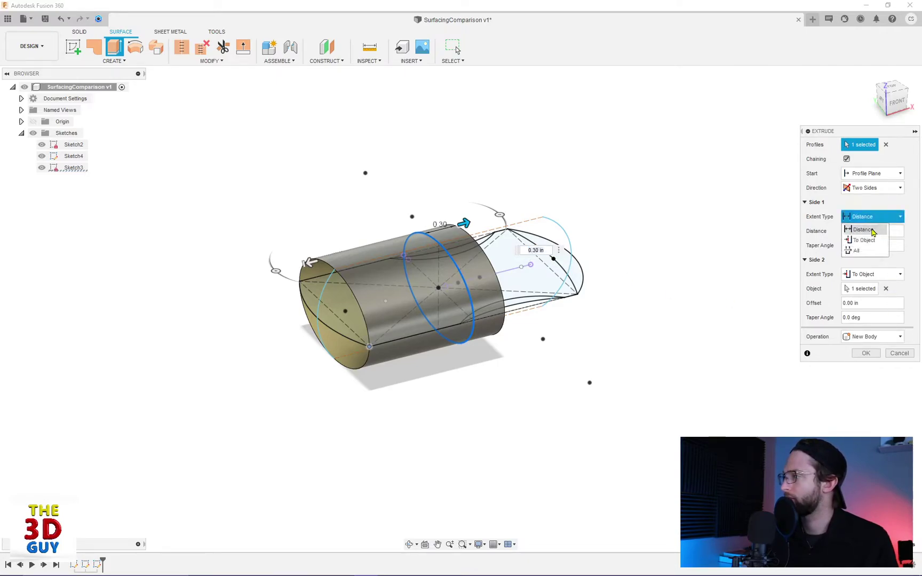
{"action": "left_click", "coordinate": [862, 232]}
{"action": "left_click", "coordinate": [554, 261]}
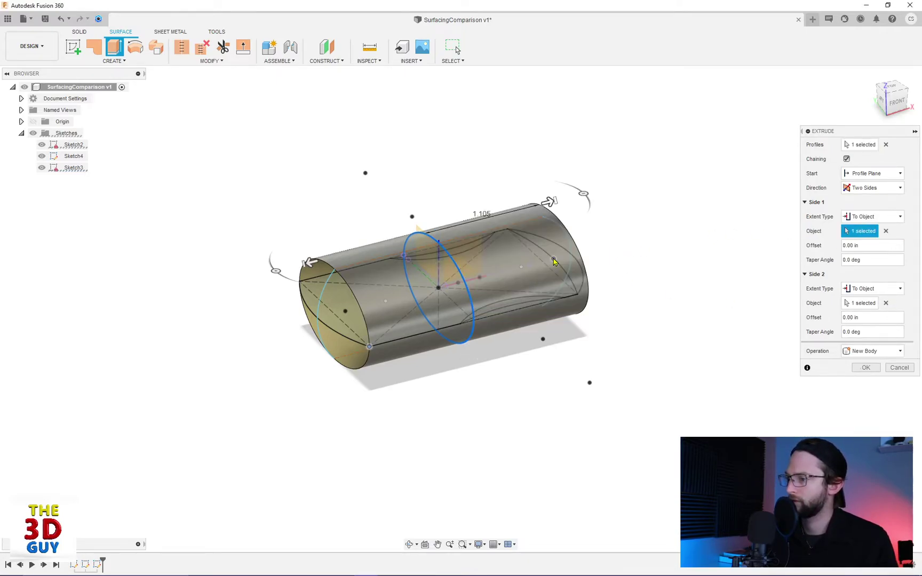
{"action": "left_click", "coordinate": [866, 368]}
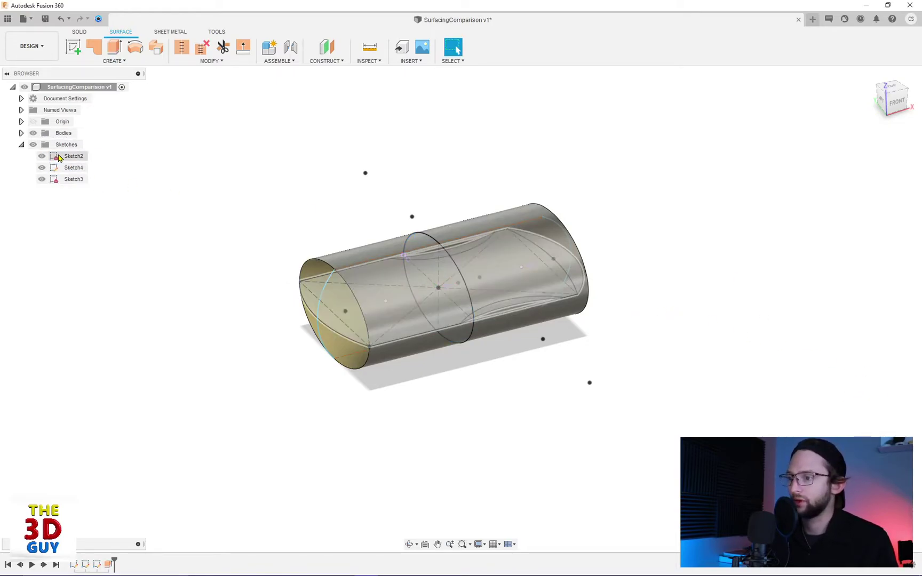
Step: Hide Sketch3 with the ellipse and orbit around the cylinder
{"action": "left_click", "coordinate": [55, 167]}
{"action": "left_click", "coordinate": [47, 180]}
{"action": "left_click", "coordinate": [42, 179]}
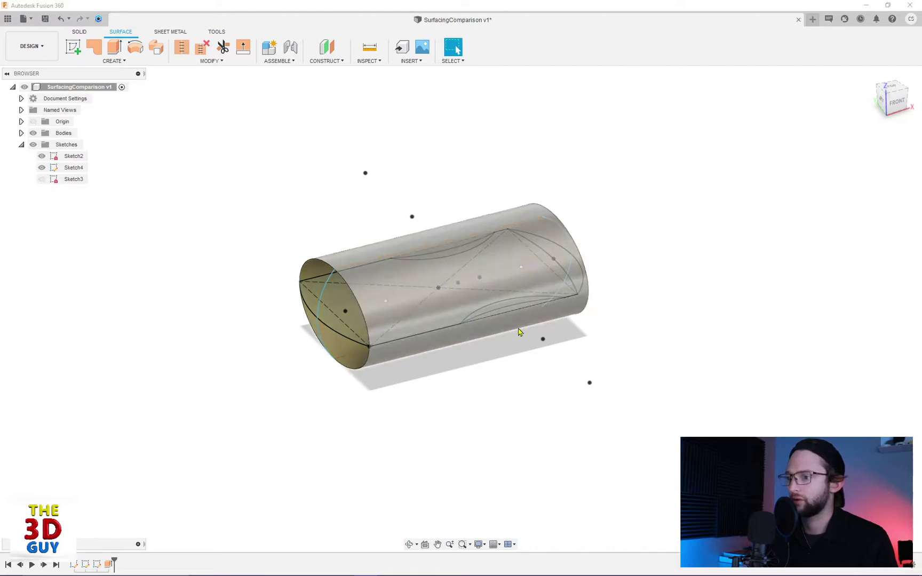
{"action": "mouse_move", "coordinate": [639, 325]}
{"action": "middle_mouse_down", "text": "shift"}
{"action": "mouse_move", "coordinate": [624, 317]}
{"action": "mouse_move", "coordinate": [639, 356]}
{"action": "mouse_move", "coordinate": [617, 310]}
{"action": "middle_mouse_up", "text": "shift"}
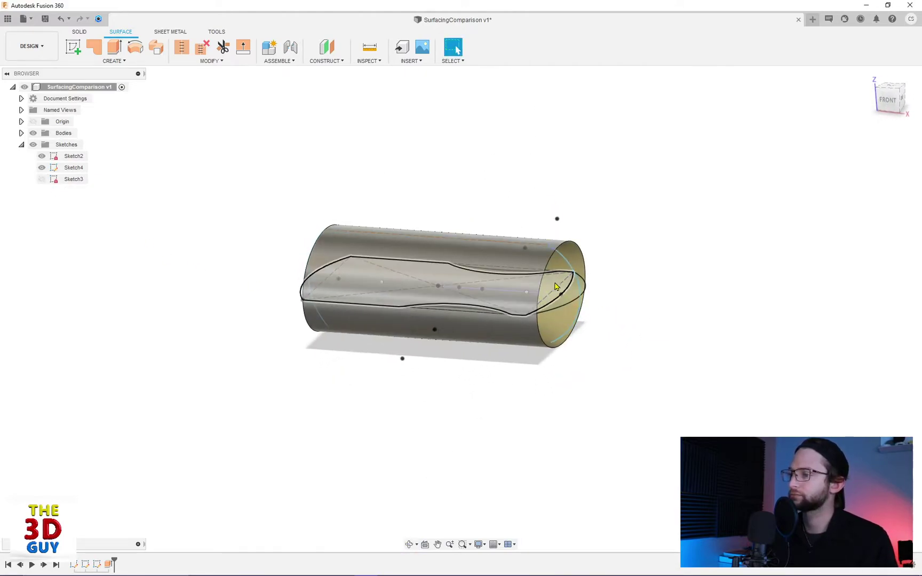
{"action": "left_click", "coordinate": [114, 48]}
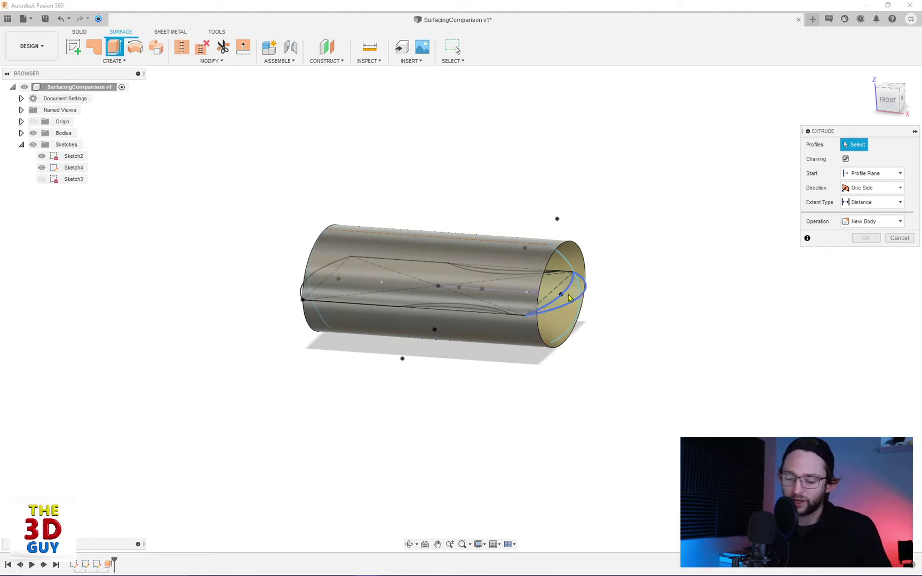
{"action": "left_click", "coordinate": [899, 238]}
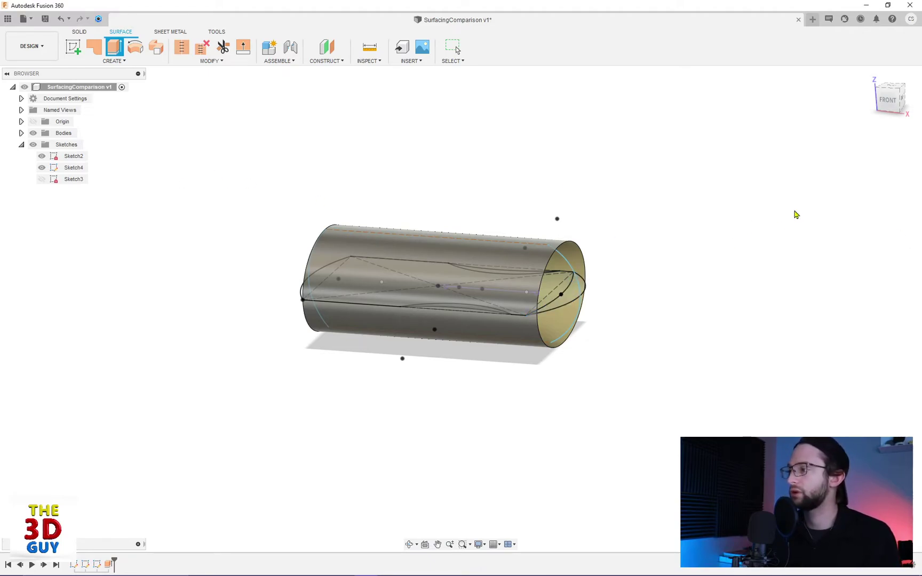
Step: Sketch a 3-point arc capping the right end, from the top-right to the bottom-right corner
{"action": "double_click", "coordinate": [73, 156]}
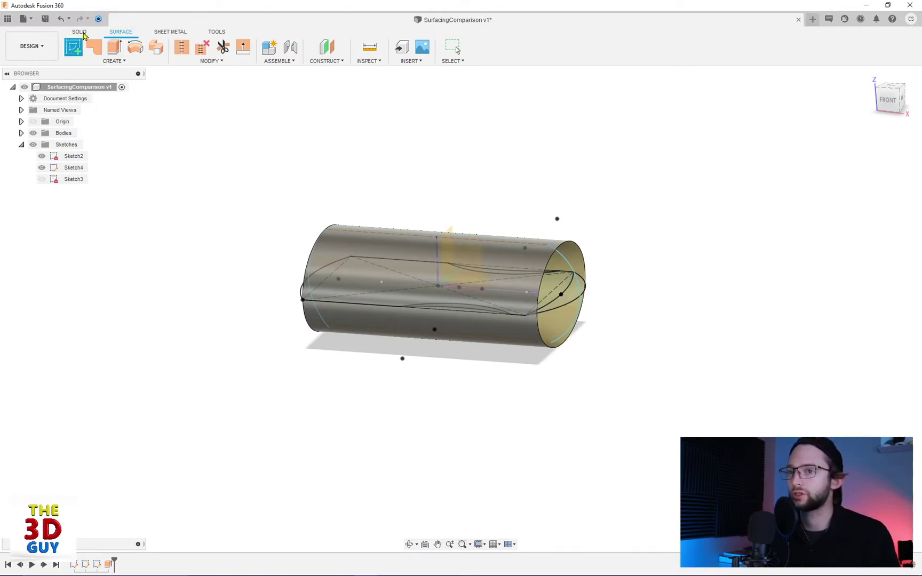
{"action": "left_click", "coordinate": [464, 228]}
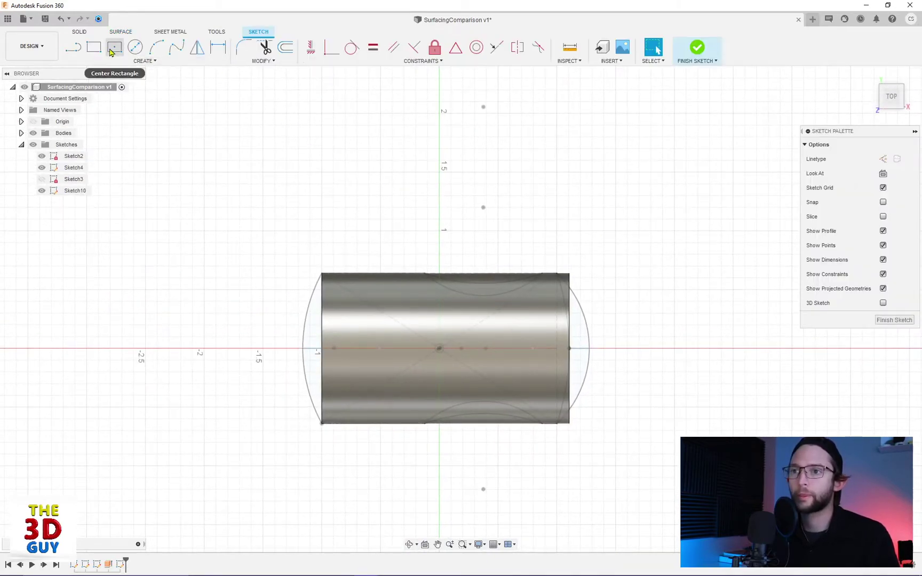
{"action": "left_click", "coordinate": [156, 48]}
{"action": "left_click", "coordinate": [558, 275]}
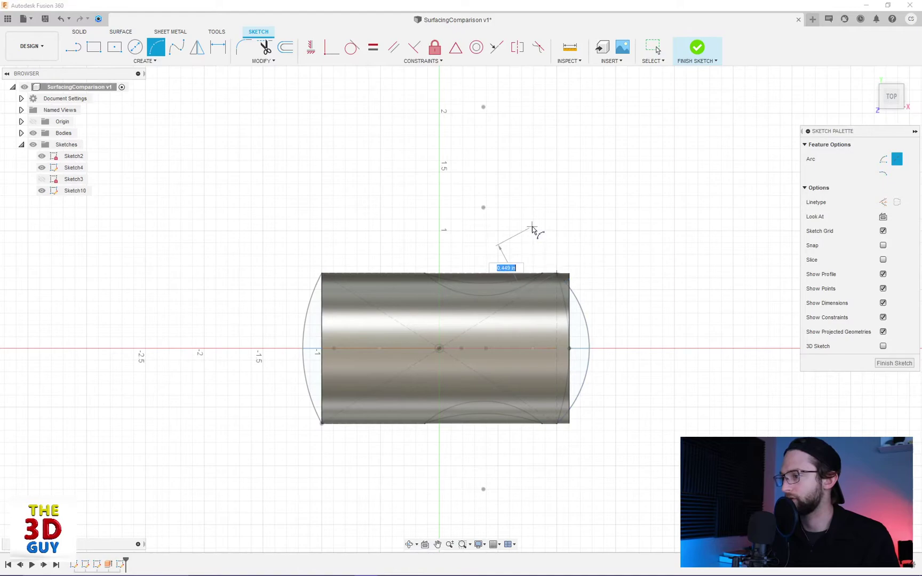
{"action": "left_click", "coordinate": [558, 424]}
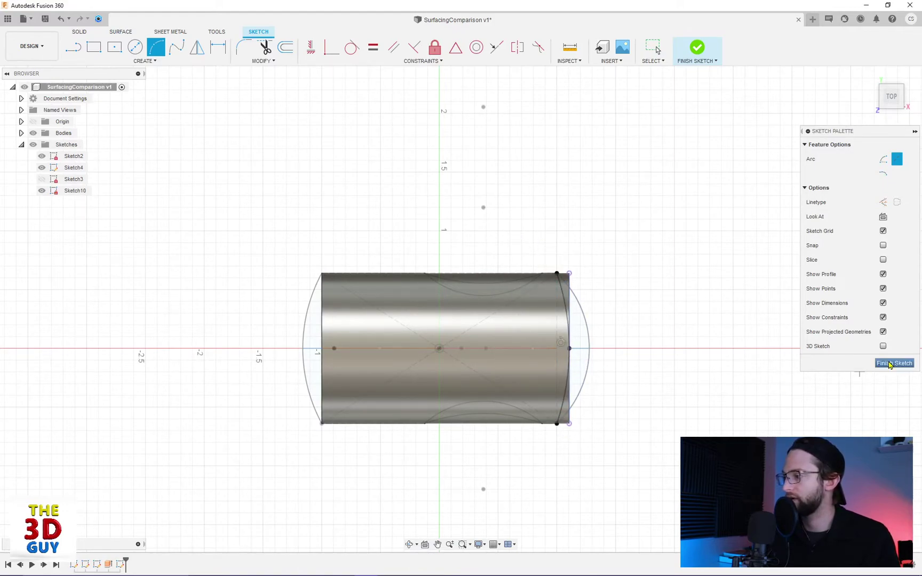
{"action": "left_click", "coordinate": [889, 364]}
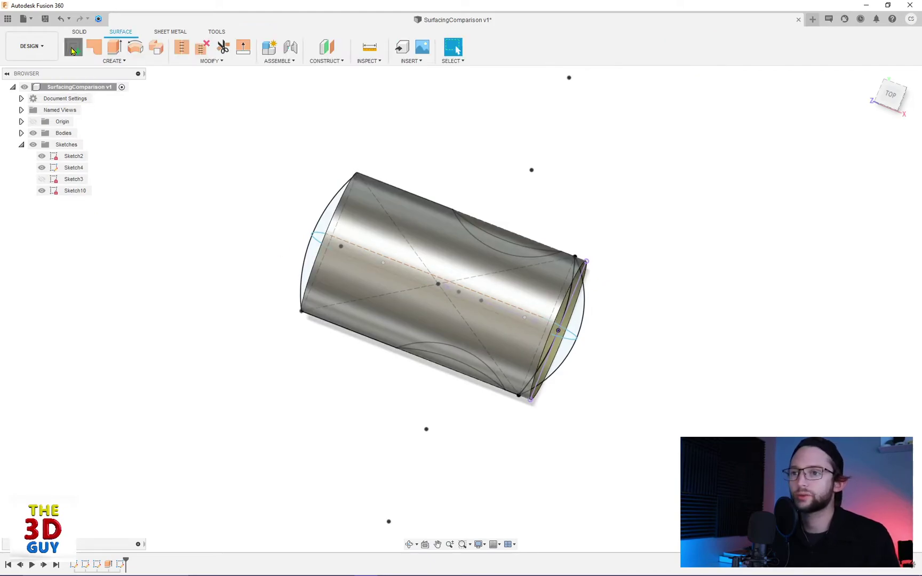
Step: Add sketches on the body face and the Right plane, then start Sketch13 on the central plane
{"action": "left_click", "coordinate": [73, 51]}
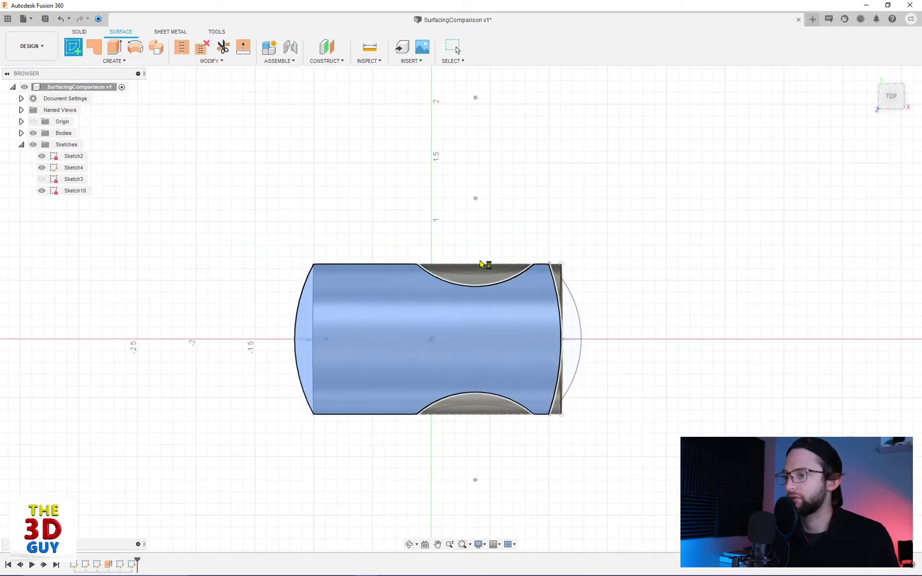
{"action": "left_click", "coordinate": [480, 264]}
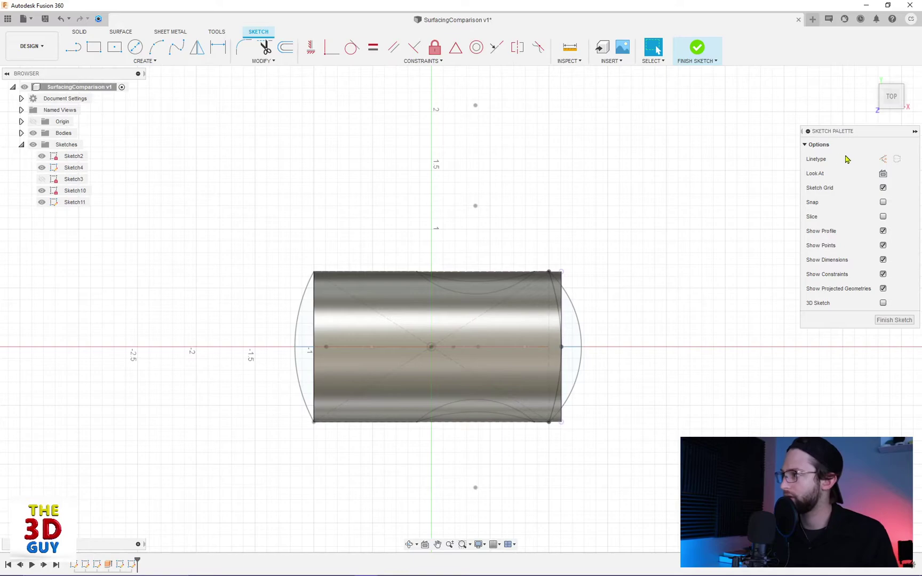
{"action": "left_click", "coordinate": [697, 49]}
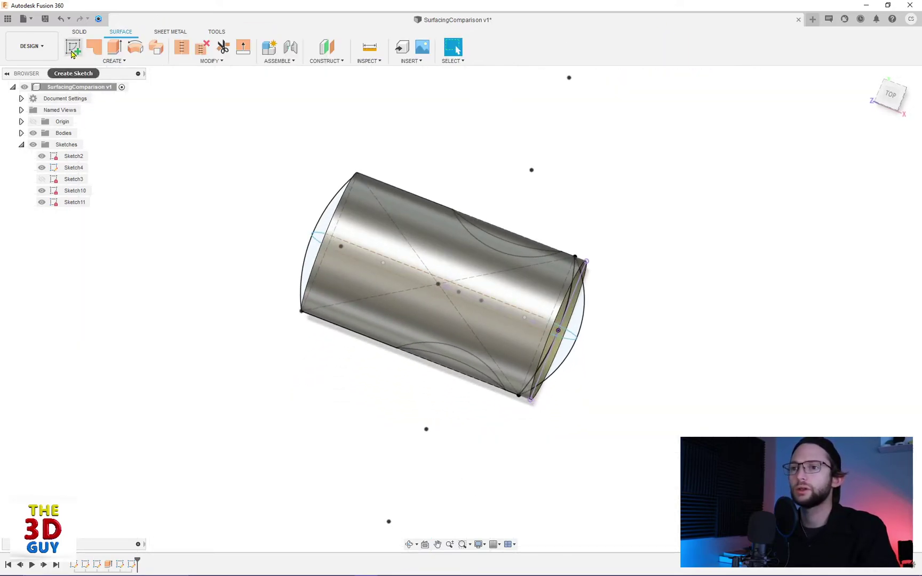
{"action": "left_click", "coordinate": [74, 50]}
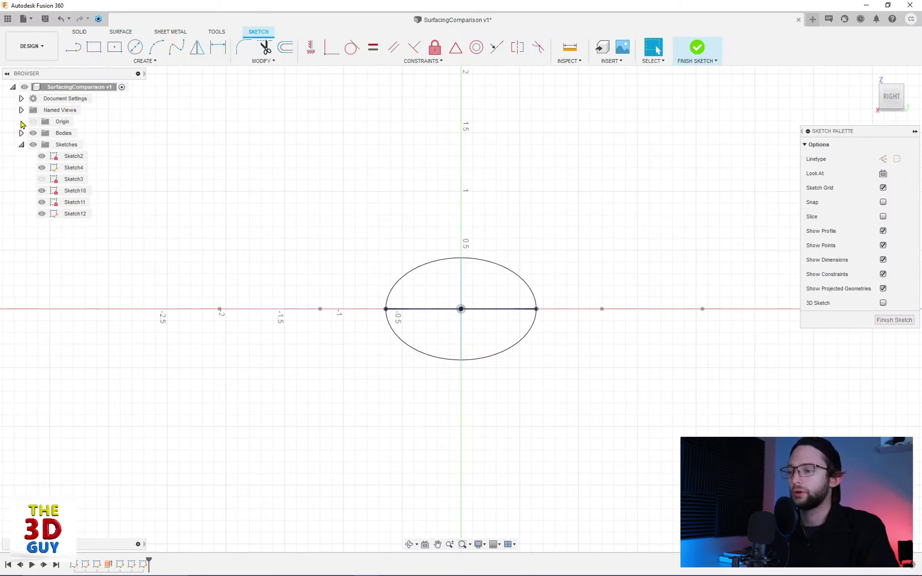
{"action": "middle_click_drag", "start_coordinate": [667, 107], "coordinate": [506, 272], "text": "shift"}
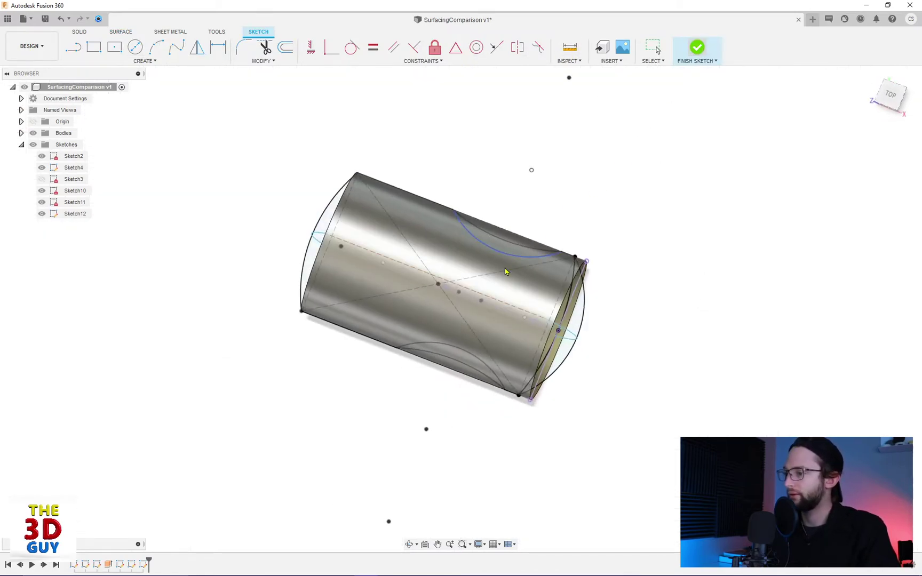
{"action": "left_click", "coordinate": [697, 47]}
{"action": "middle_click_drag", "start_coordinate": [654, 350], "coordinate": [691, 371], "text": "shift"}
{"action": "left_click", "coordinate": [73, 47]}
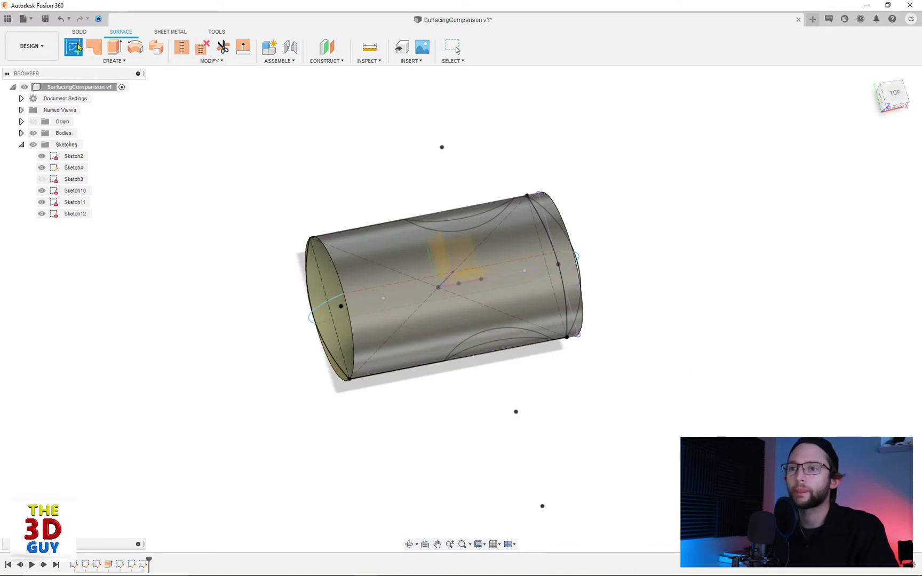
{"action": "left_click", "coordinate": [466, 255]}
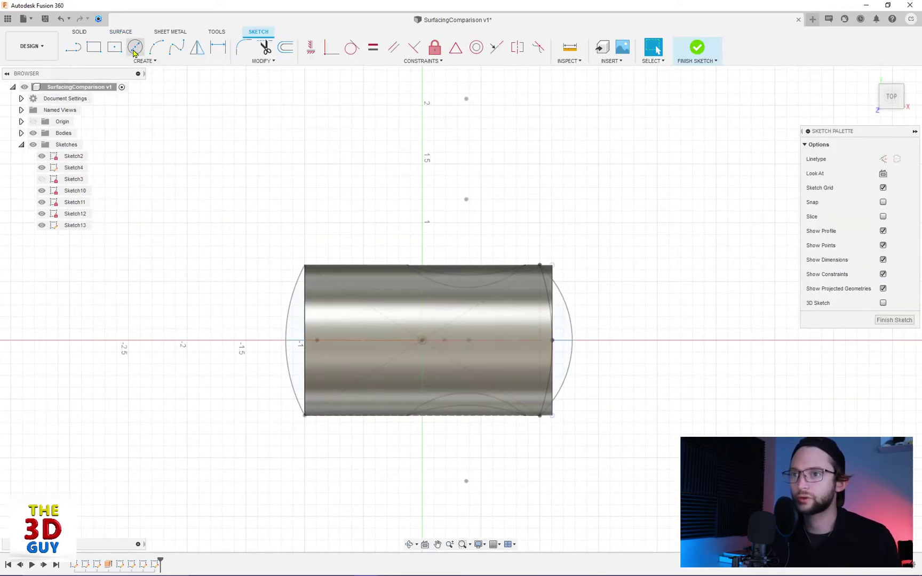
Step: Draw inward 3-point arcs along the cylinder's top and bottom edges and finish Sketch13
{"action": "left_click", "coordinate": [153, 49]}
{"action": "left_click", "coordinate": [408, 266]}
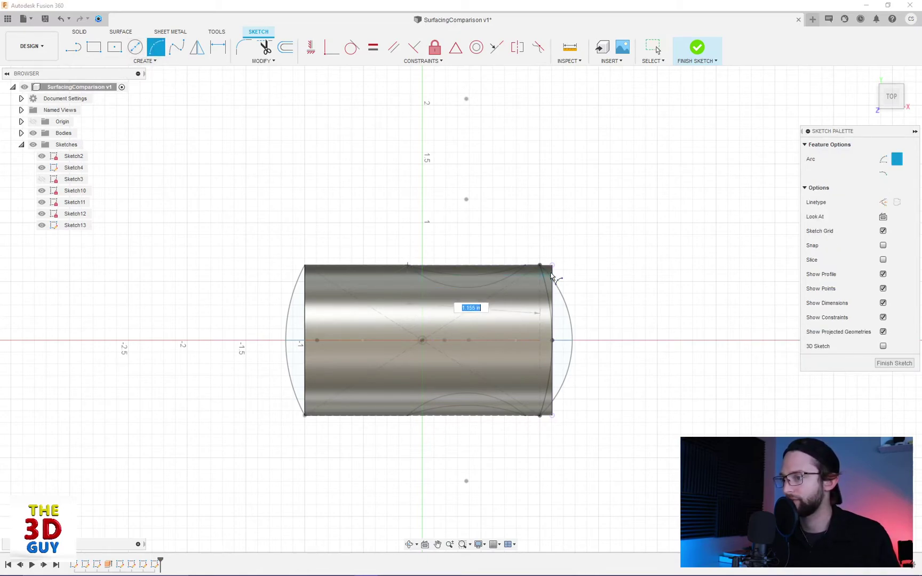
{"action": "left_click", "coordinate": [526, 265]}
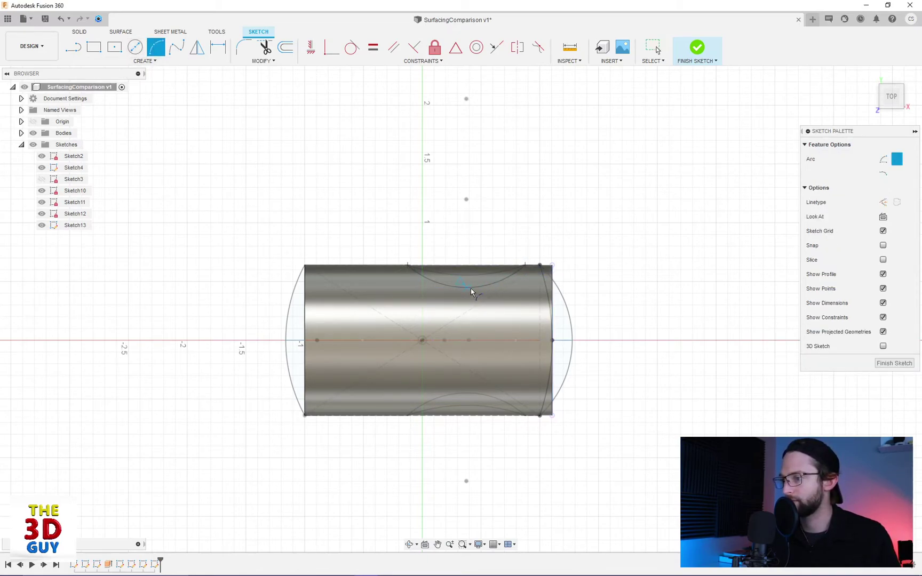
{"action": "left_click", "coordinate": [408, 416]}
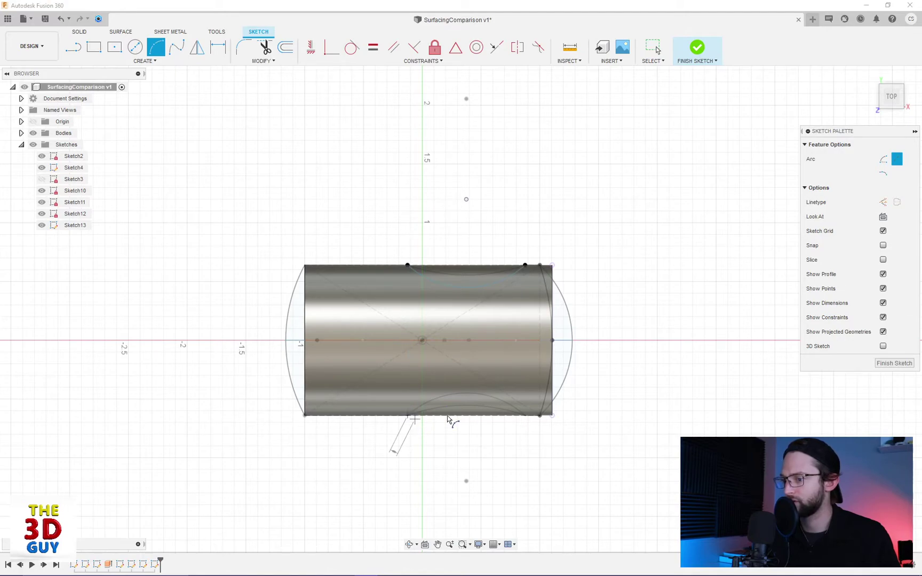
{"action": "left_click", "coordinate": [526, 416]}
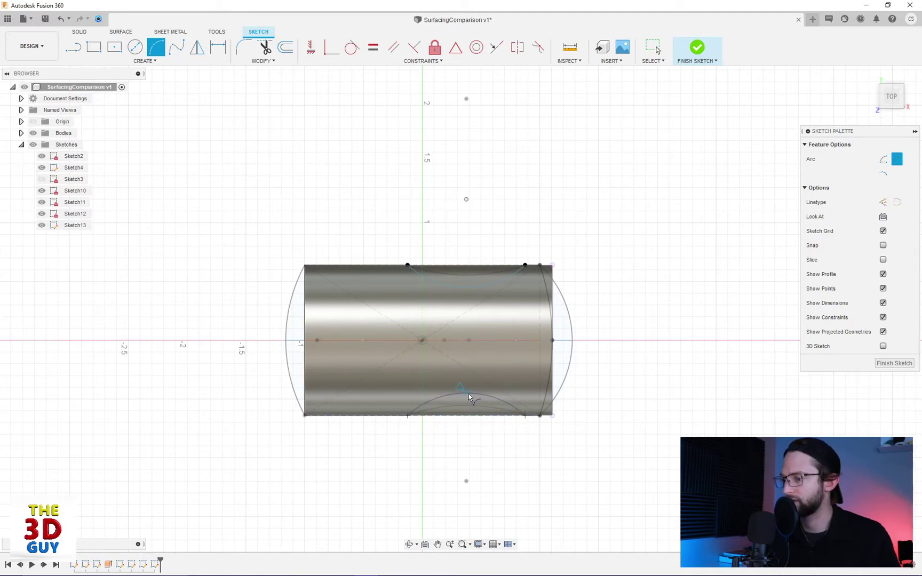
{"action": "left_click", "coordinate": [469, 397]}
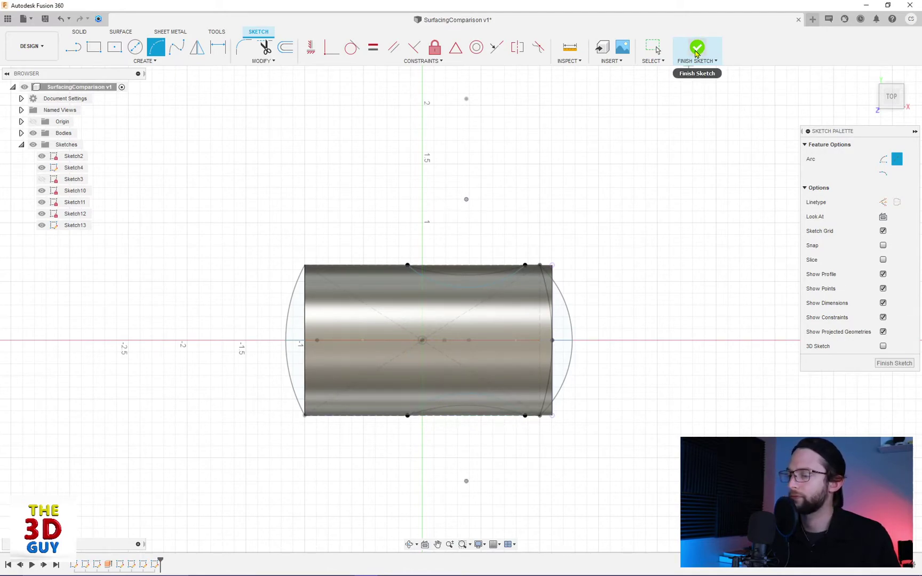
{"action": "left_click", "coordinate": [697, 47]}
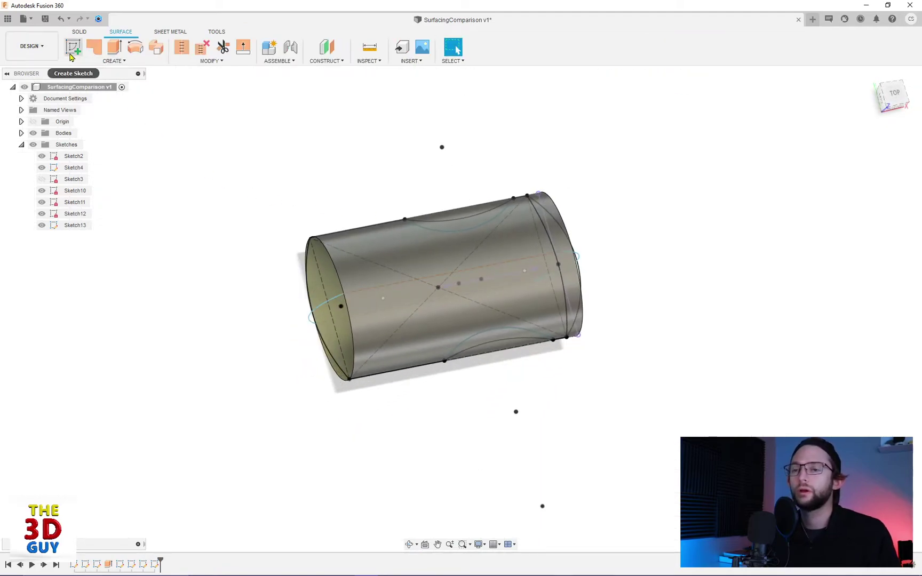
{"action": "middle_click_drag", "start_coordinate": [253, 177], "coordinate": [469, 239], "text": "shift"}
Step: On the Front plane, sketch outward arcs across the left and right ends, then finish Sketch14
{"action": "left_click", "coordinate": [468, 238]}
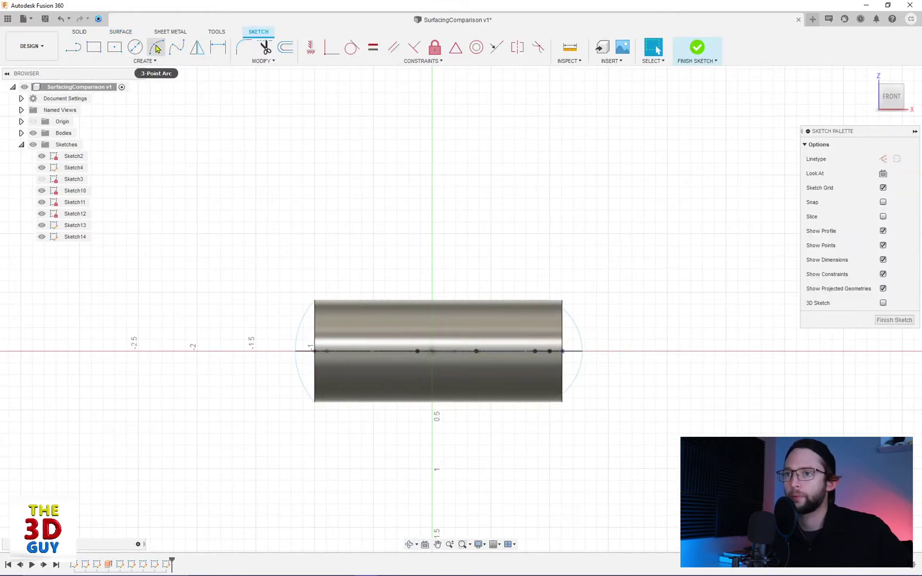
{"action": "left_click", "coordinate": [156, 47]}
{"action": "left_click", "coordinate": [314, 301]}
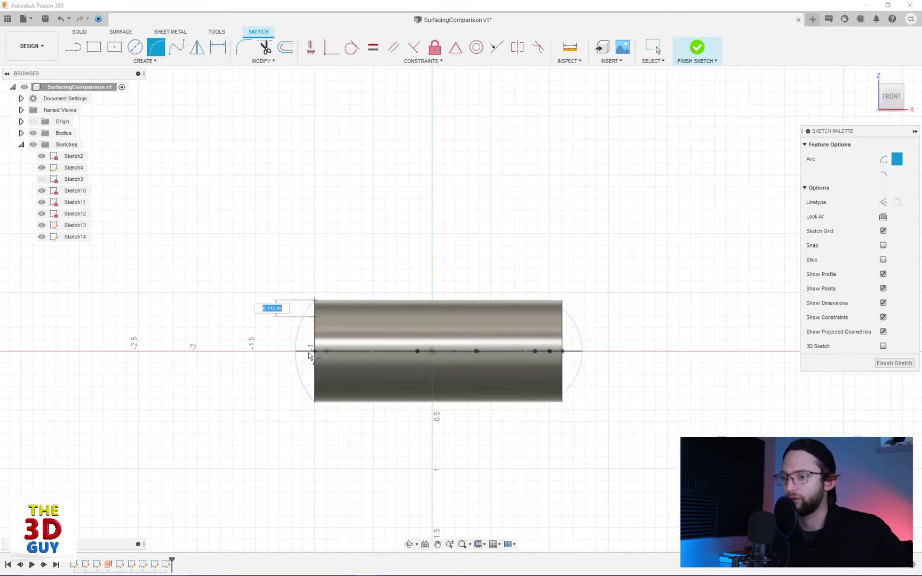
{"action": "left_click", "coordinate": [315, 404]}
{"action": "left_click", "coordinate": [298, 375]}
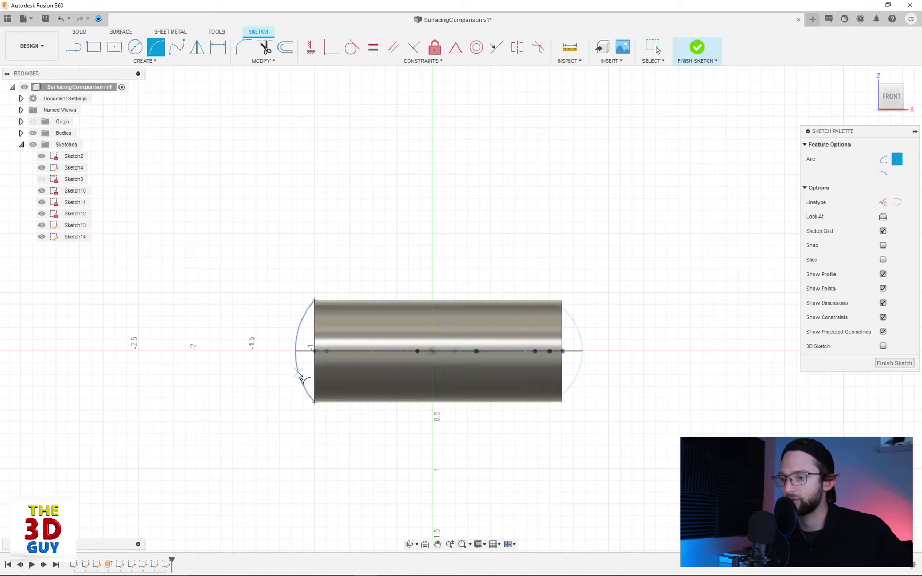
{"action": "left_click", "coordinate": [562, 301]}
{"action": "left_click", "coordinate": [562, 402]}
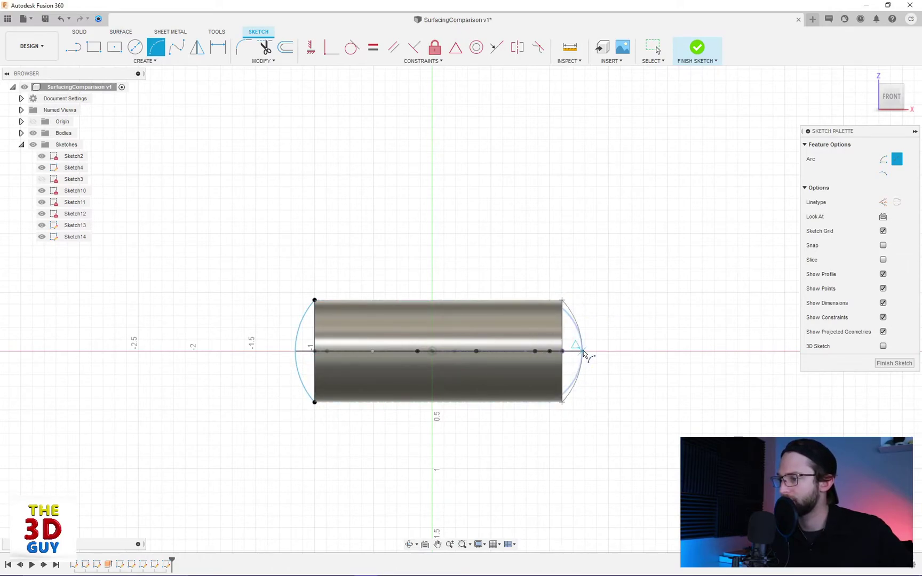
{"action": "left_click", "coordinate": [583, 353]}
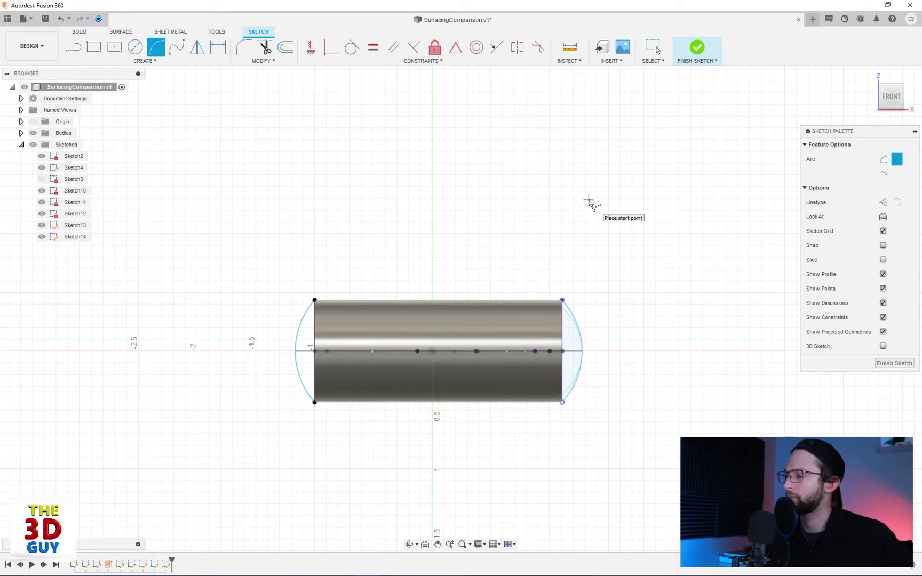
{"action": "mouse_move", "coordinate": [589, 201]}
{"action": "middle_mouse_down", "text": "shift"}
{"action": "mouse_move", "coordinate": [591, 237]}
{"action": "mouse_move", "coordinate": [603, 203]}
{"action": "middle_mouse_up", "text": "shift"}
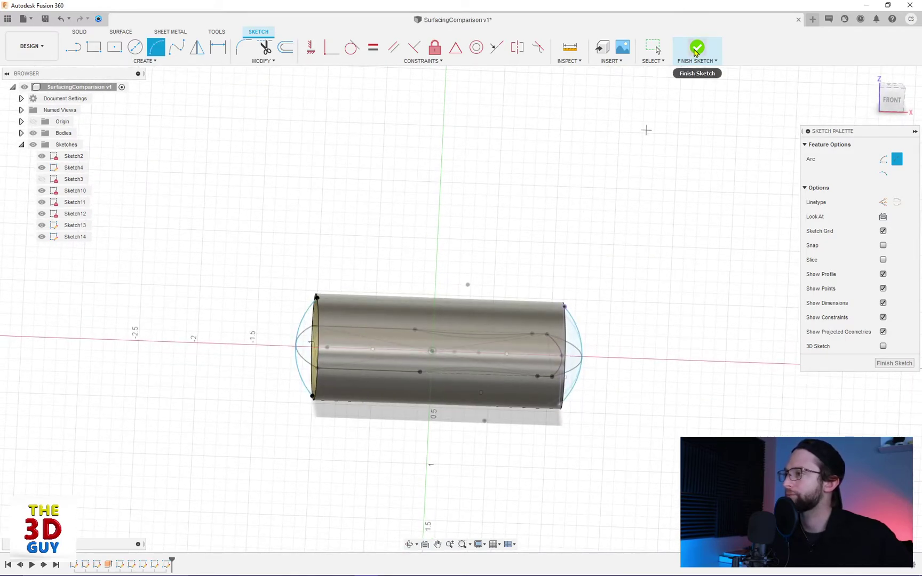
{"action": "left_click", "coordinate": [696, 51]}
{"action": "mouse_move", "coordinate": [509, 158]}
{"action": "middle_mouse_down", "text": "shift"}
{"action": "mouse_move", "coordinate": [497, 196]}
{"action": "mouse_move", "coordinate": [469, 213]}
{"action": "mouse_move", "coordinate": [485, 158]}
{"action": "mouse_move", "coordinate": [480, 183]}
{"action": "middle_mouse_up", "text": "shift"}
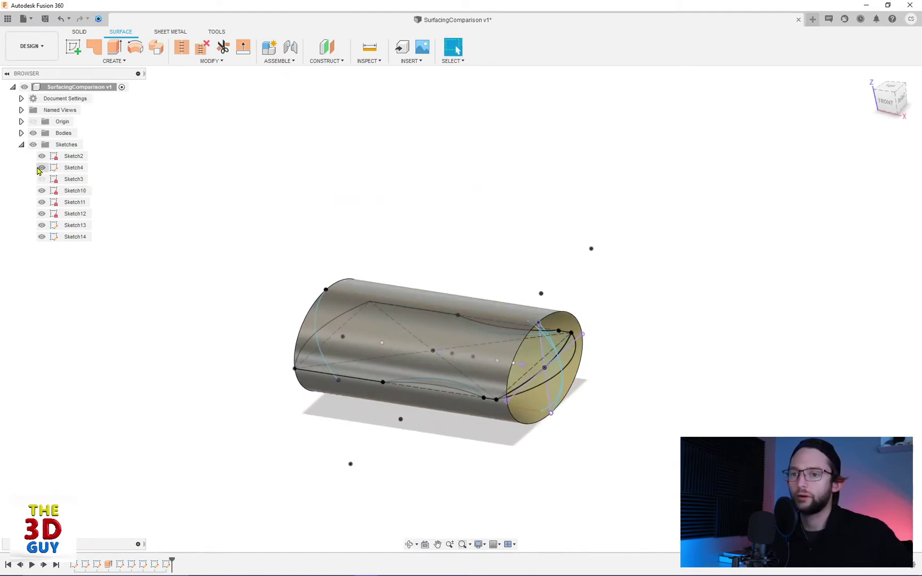
Step: Hide Sketch2 and Sketch4 and orbit to a more top-down view
{"action": "left_click", "coordinate": [41, 156]}
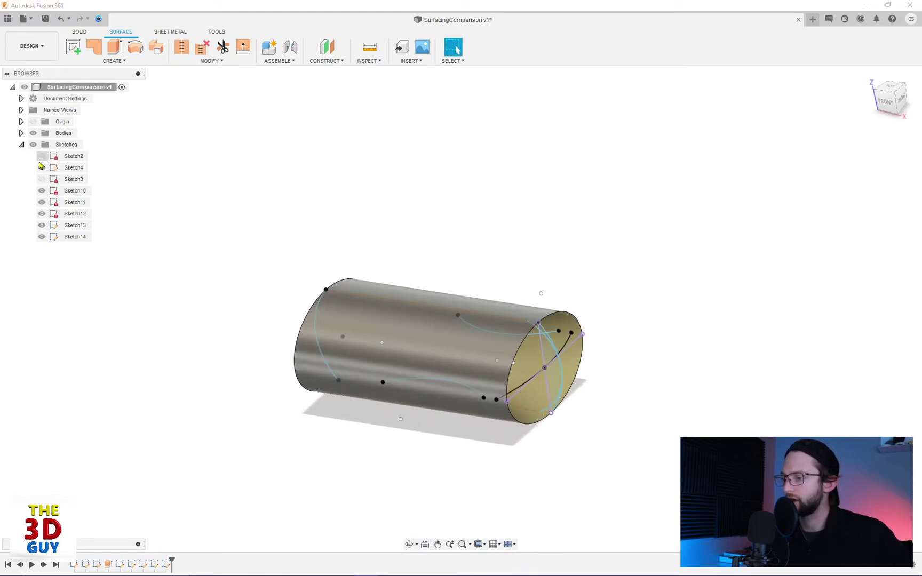
{"action": "left_click", "coordinate": [42, 168]}
{"action": "left_click", "coordinate": [42, 169]}
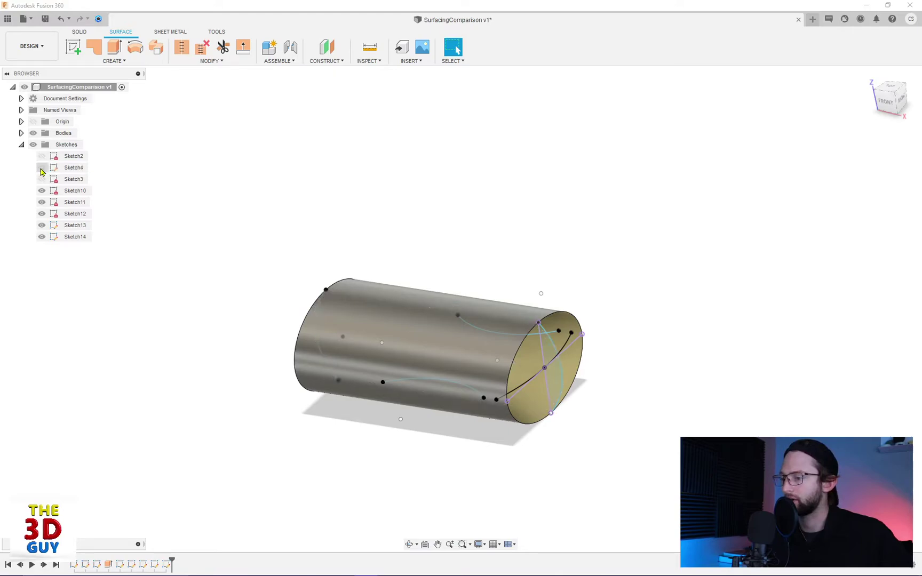
{"action": "middle_click_drag", "start_coordinate": [197, 221], "coordinate": [412, 372], "text": "shift"}
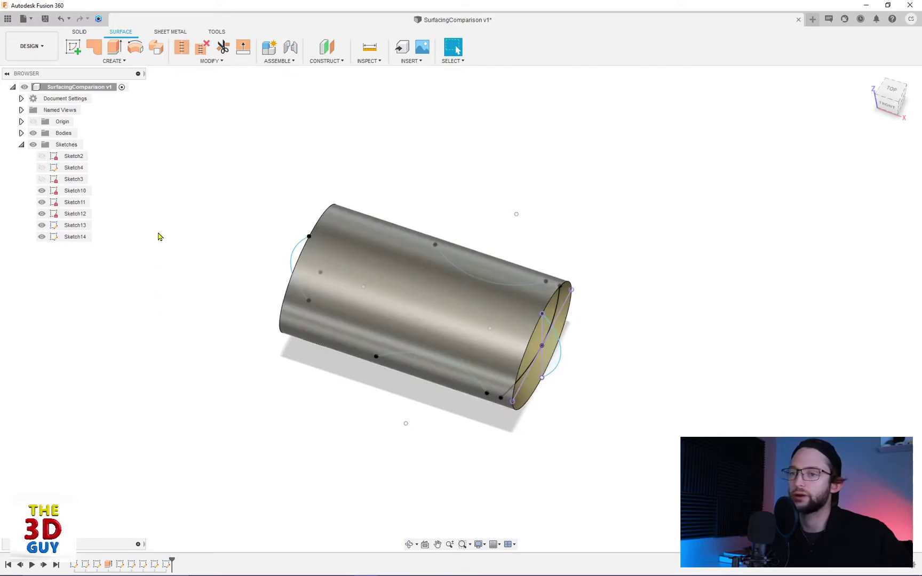
Step: Extrude the end arc as a surface 0.70 in with Symmetric direction
{"action": "left_click", "coordinate": [114, 49]}
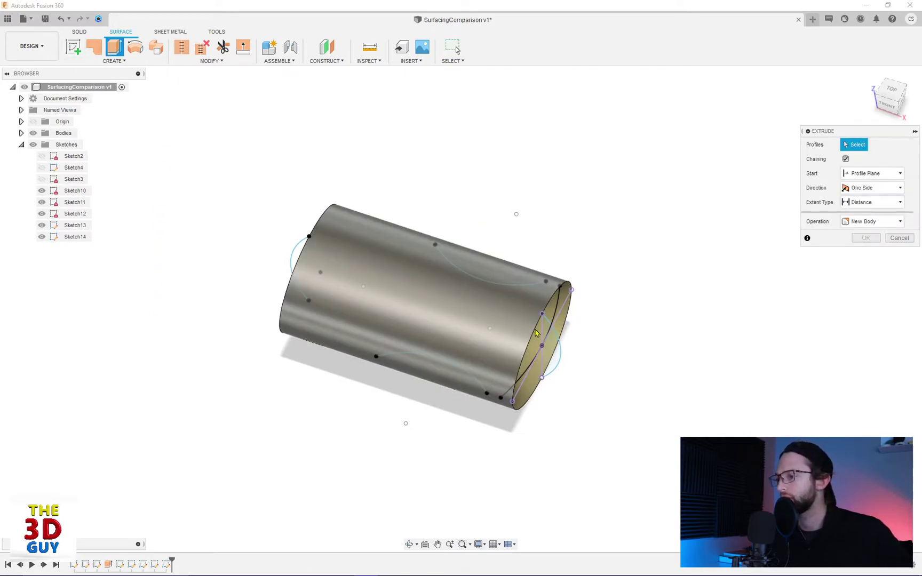
{"action": "left_click", "coordinate": [528, 374]}
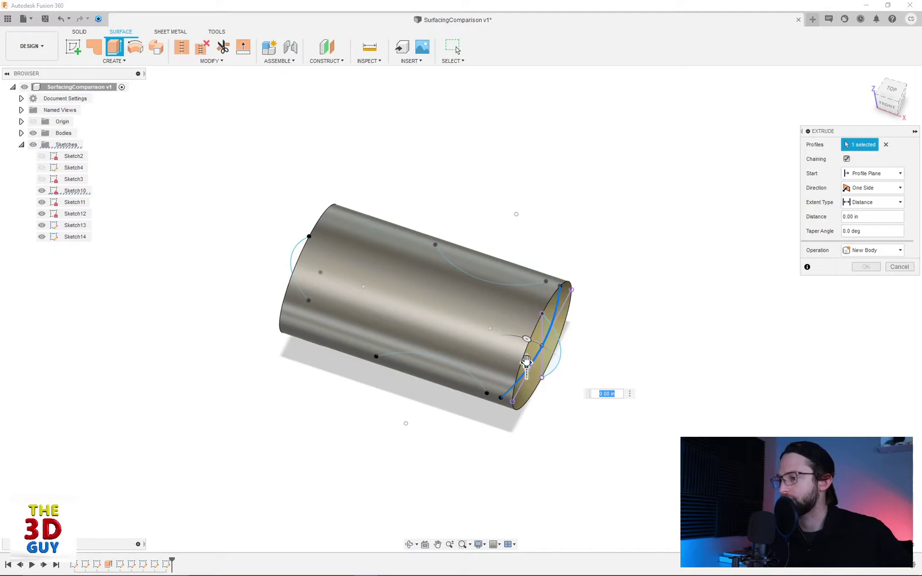
{"action": "left_click_drag", "start_coordinate": [526, 361], "coordinate": [526, 312]}
{"action": "left_click", "coordinate": [872, 188]}
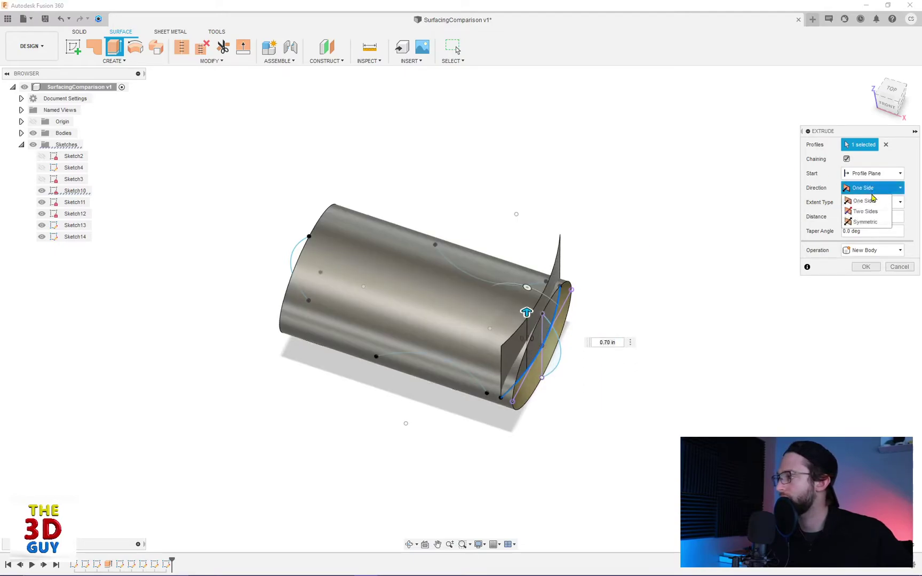
{"action": "left_click", "coordinate": [865, 221]}
{"action": "middle_click_drag", "start_coordinate": [321, 213], "coordinate": [251, 211], "text": "shift"}
Step: Confirm the surface extrude and trim the cylinder end using the curved sheet as the tool
{"action": "left_click", "coordinate": [865, 283]}
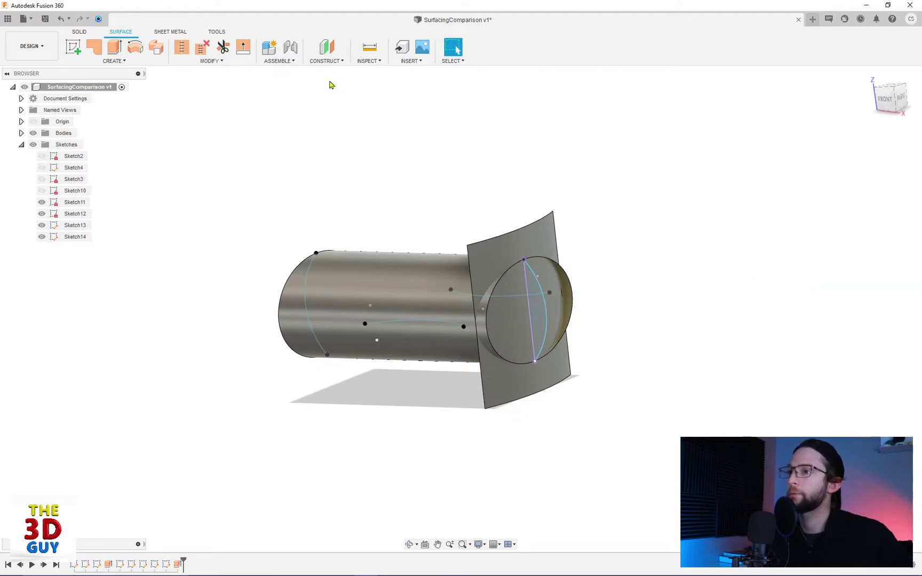
{"action": "left_click", "coordinate": [223, 56]}
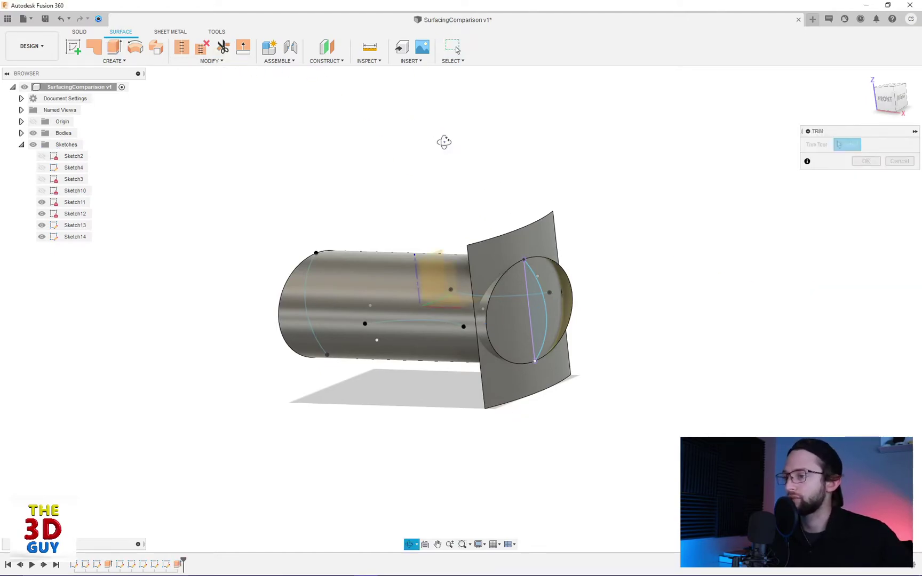
{"action": "middle_click_drag", "start_coordinate": [442, 140], "coordinate": [455, 159], "text": "shift"}
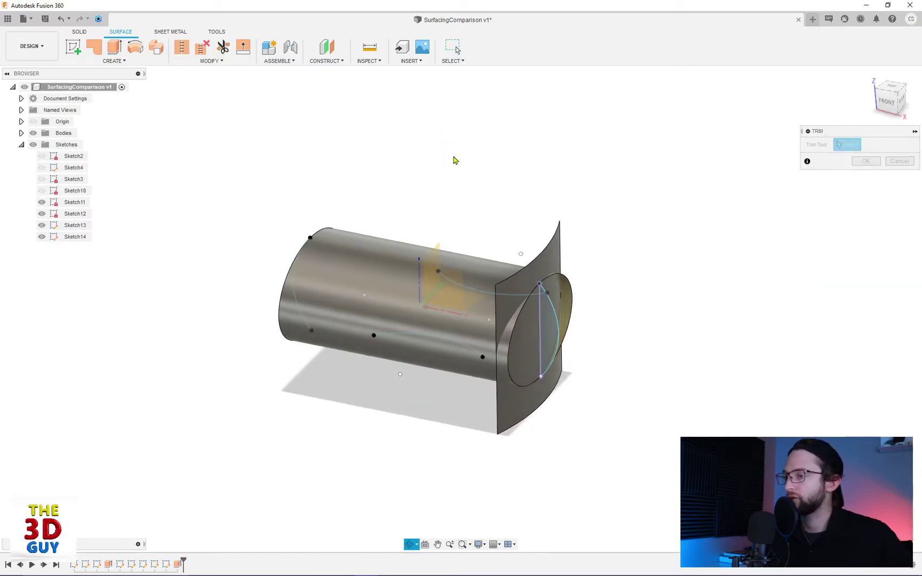
{"action": "left_click", "coordinate": [558, 267]}
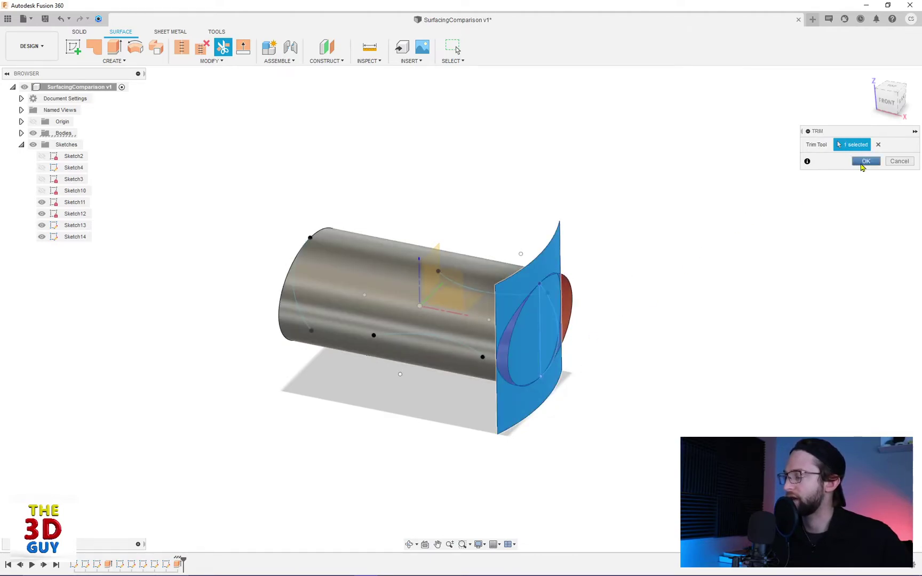
{"action": "middle_click_drag", "start_coordinate": [704, 264], "coordinate": [683, 226], "text": "shift"}
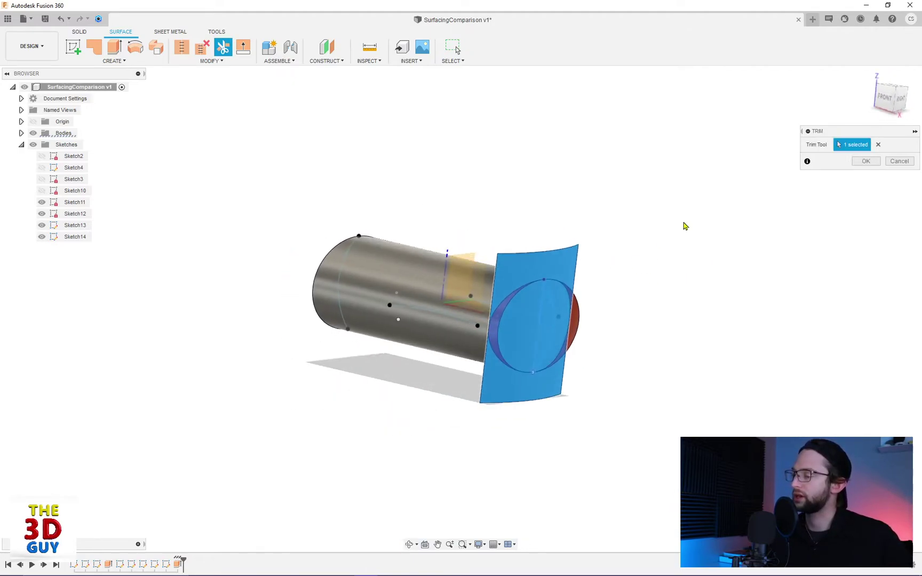
{"action": "left_click", "coordinate": [865, 161]}
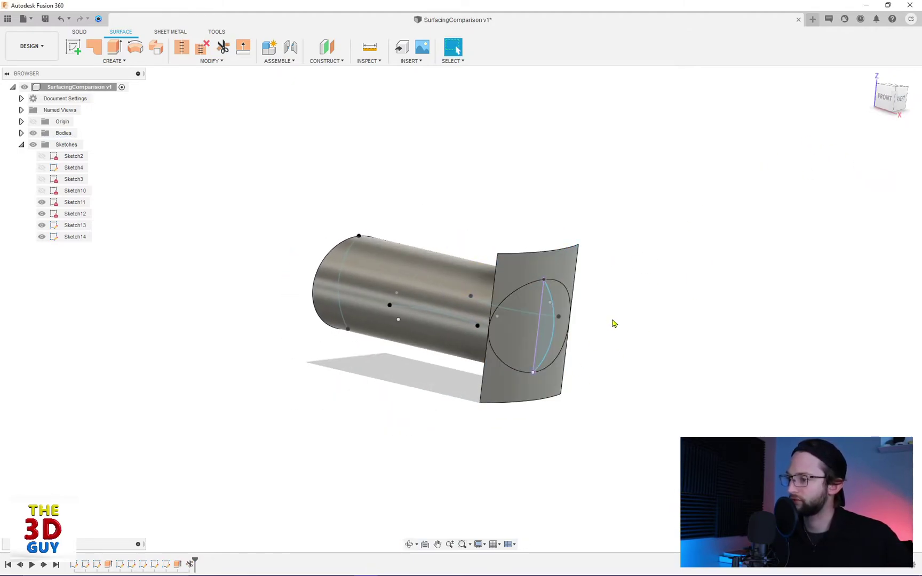
{"action": "mouse_move", "coordinate": [614, 323]}
{"action": "middle_mouse_down", "text": "shift"}
{"action": "mouse_move", "coordinate": [619, 348]}
{"action": "mouse_move", "coordinate": [619, 340]}
{"action": "middle_mouse_up", "text": "shift"}
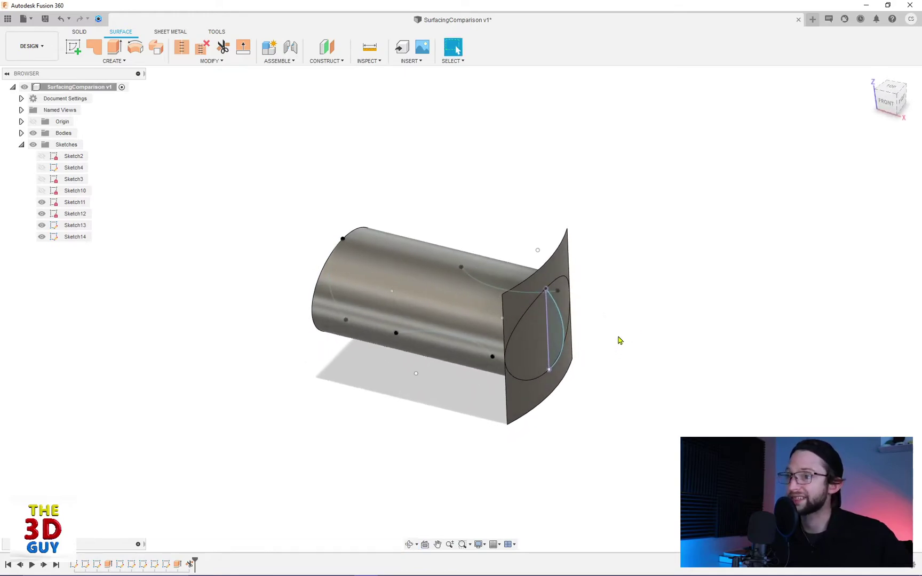
Step: Delete the curved cutting sheet
{"action": "left_click", "coordinate": [564, 275]}
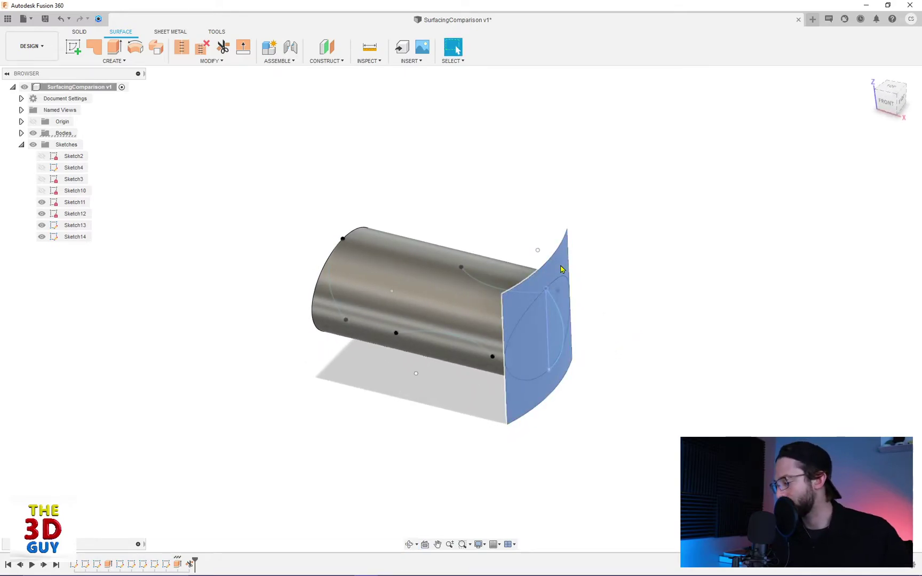
{"action": "key", "text": "Delete"}
{"action": "scroll", "coordinate": [531, 317], "scroll_direction": "up", "scroll_amount": 2}
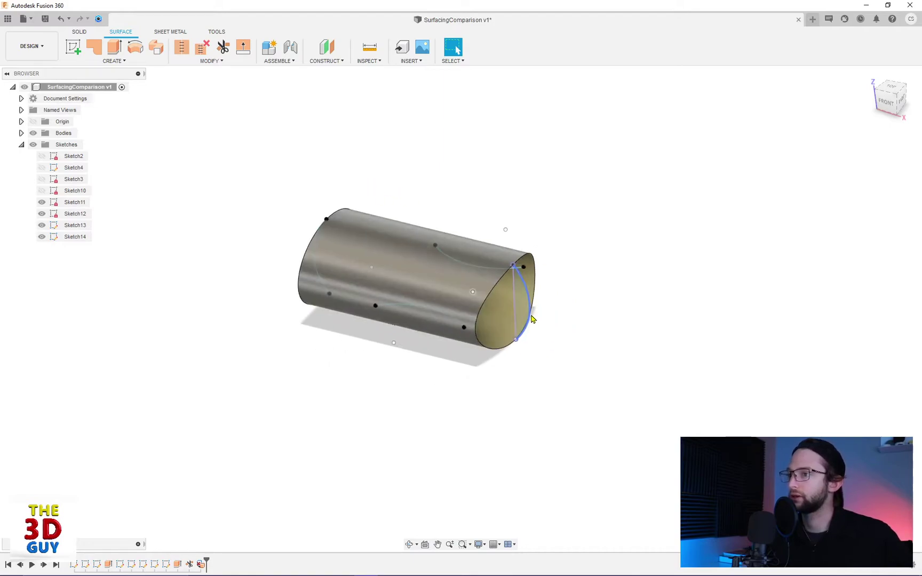
Step: Show Sketch10 and Sketch2 on the cylinder, leaving Sketch3 hidden
{"action": "mouse_move", "coordinate": [567, 311]}
{"action": "middle_mouse_down", "text": "shift"}
{"action": "mouse_move", "coordinate": [615, 289]}
{"action": "mouse_move", "coordinate": [583, 303]}
{"action": "mouse_move", "coordinate": [575, 328]}
{"action": "mouse_move", "coordinate": [540, 346]}
{"action": "mouse_move", "coordinate": [564, 354]}
{"action": "mouse_move", "coordinate": [564, 329]}
{"action": "middle_mouse_up", "text": "shift"}
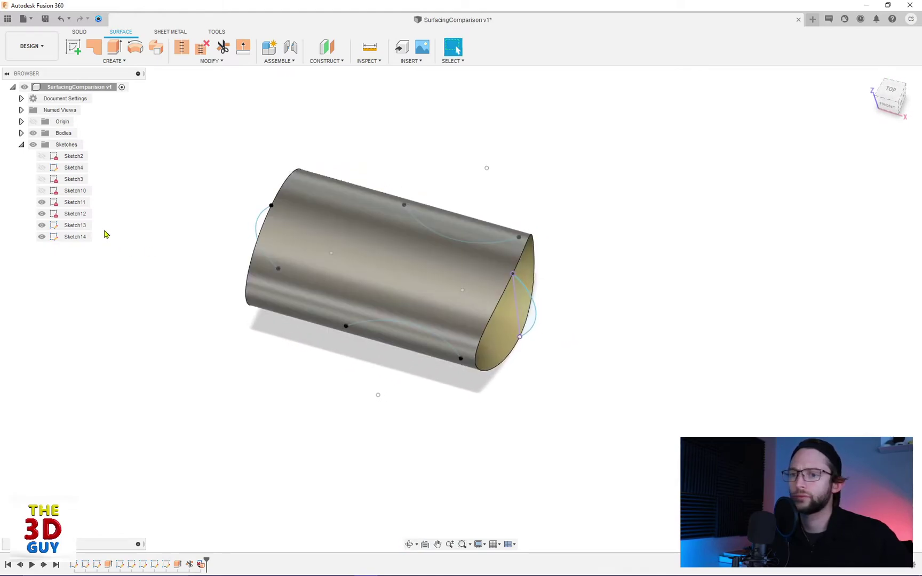
{"action": "left_click", "coordinate": [43, 191]}
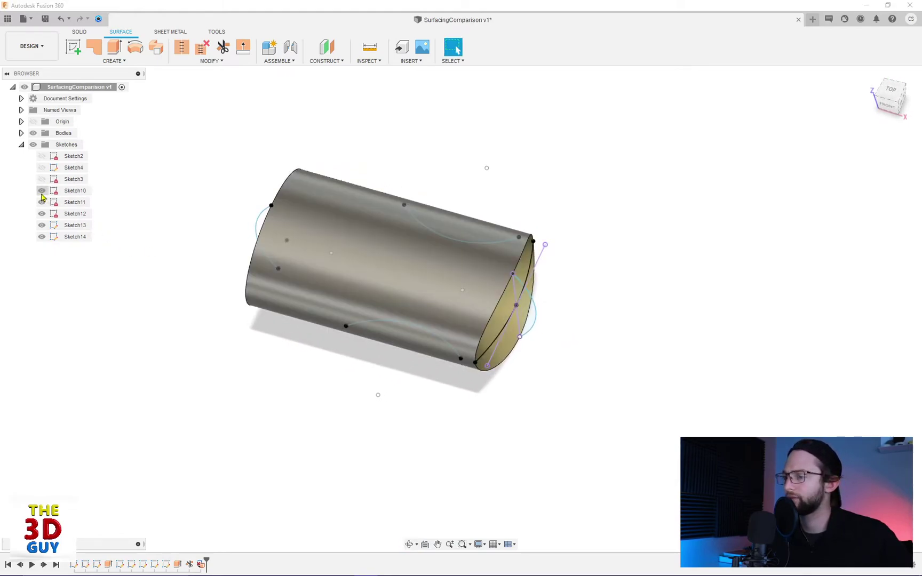
{"action": "middle_click_drag", "start_coordinate": [114, 190], "coordinate": [160, 154], "text": "shift"}
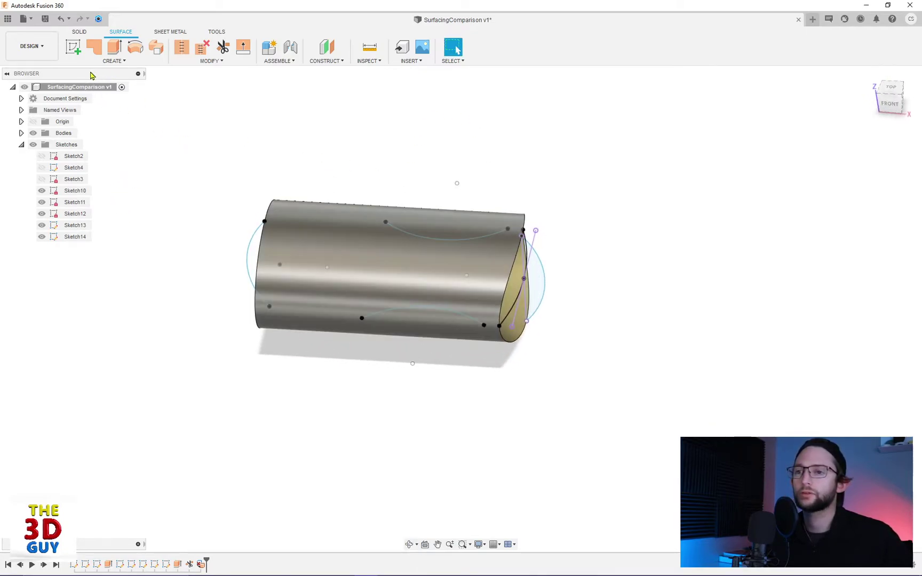
{"action": "left_click", "coordinate": [42, 180]}
{"action": "left_click", "coordinate": [43, 180]}
{"action": "left_click", "coordinate": [41, 157]}
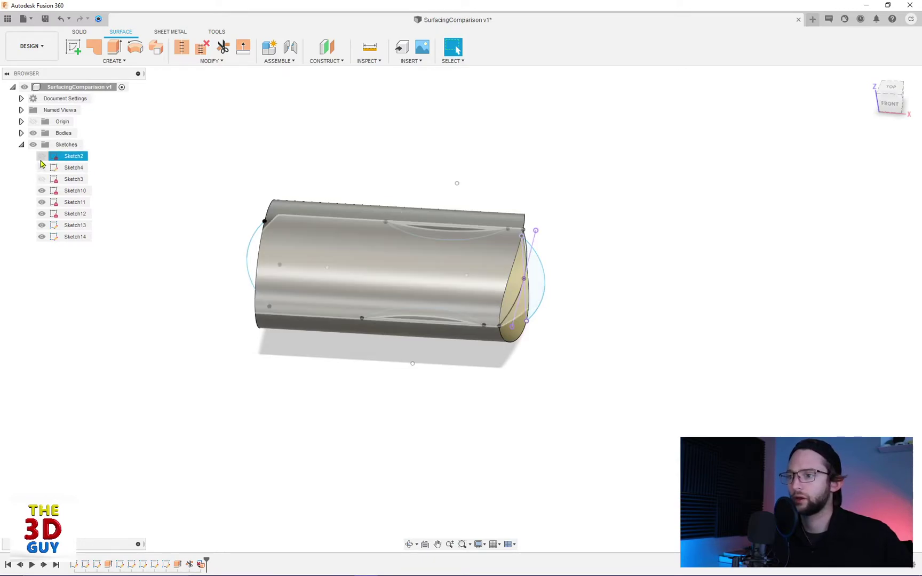
Step: Orbit toward the top and start a new sketch on a chosen plane
{"action": "left_click", "coordinate": [177, 170]}
{"action": "middle_click_drag", "start_coordinate": [177, 170], "coordinate": [107, 107], "text": "shift"}
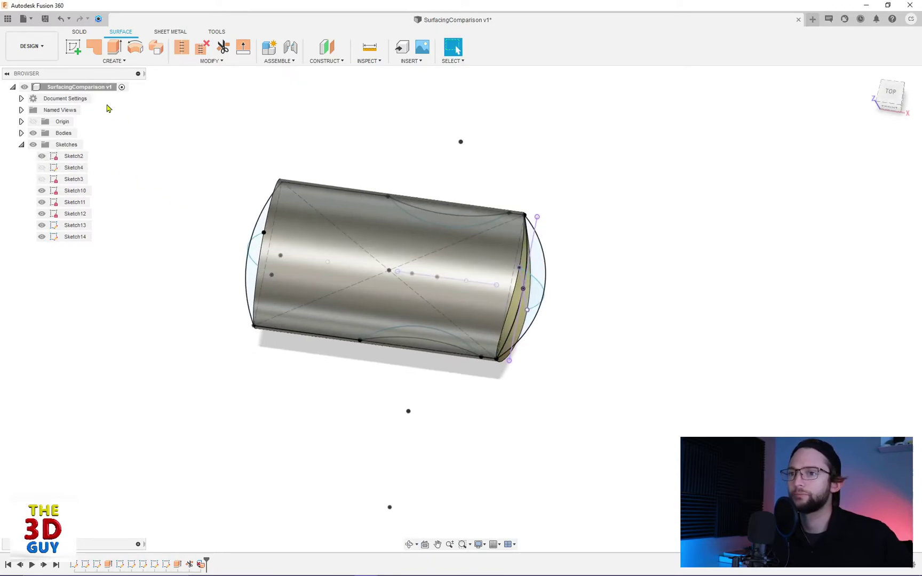
{"action": "left_click", "coordinate": [74, 48]}
{"action": "left_click", "coordinate": [421, 244]}
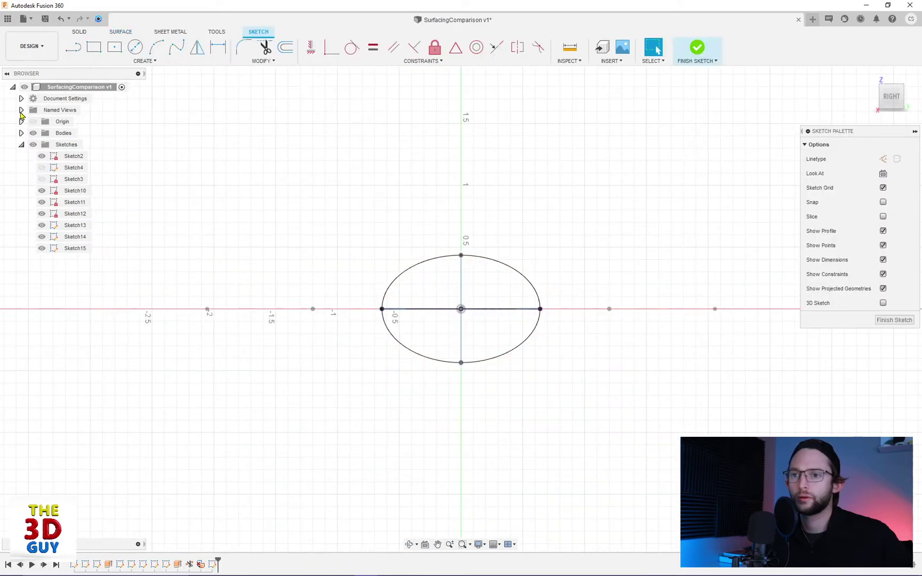
Step: Finish Sketch15 and start a new sketch on the Origin's XY plane
{"action": "left_click", "coordinate": [690, 53]}
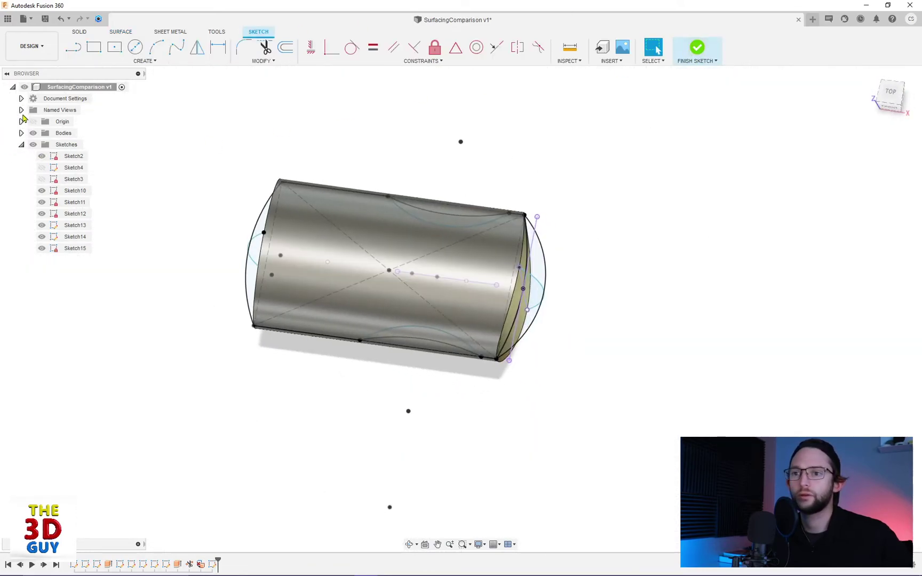
{"action": "left_click", "coordinate": [21, 122]}
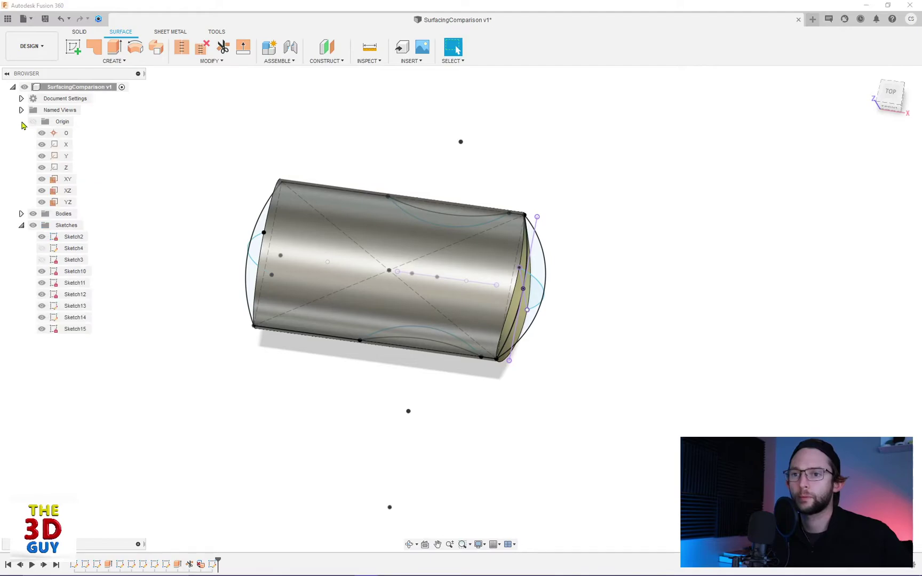
{"action": "left_click", "coordinate": [73, 47]}
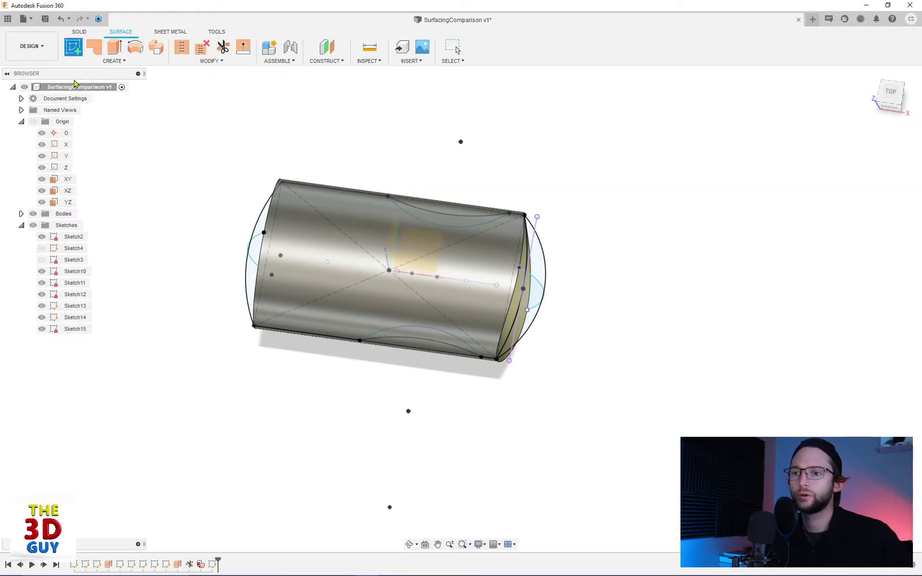
{"action": "left_click", "coordinate": [63, 180]}
Step: Draw outward 3-point arcs corner to corner across the right and left ends, then finish the sketch
{"action": "left_click", "coordinate": [156, 47]}
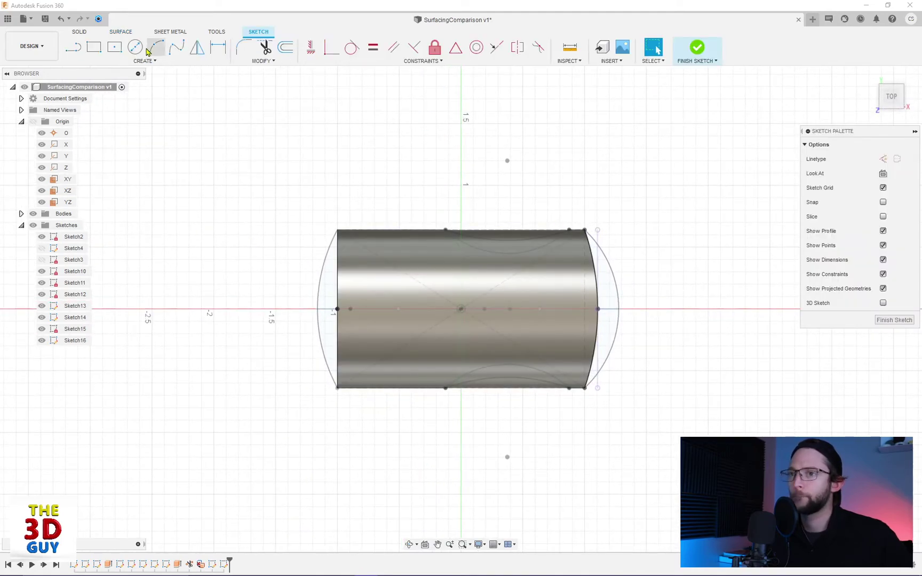
{"action": "left_click", "coordinate": [585, 231]}
{"action": "left_click", "coordinate": [585, 388]}
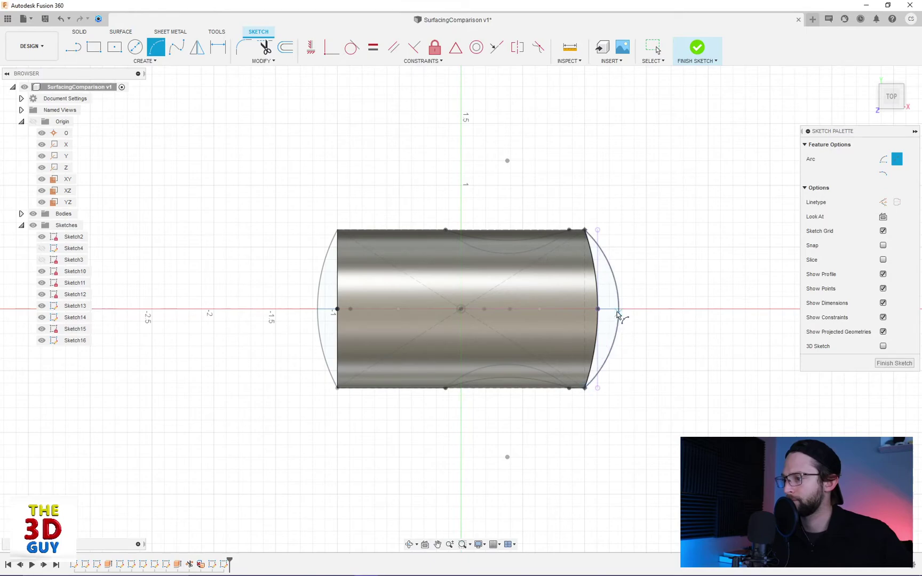
{"action": "left_click", "coordinate": [338, 230]}
{"action": "left_click", "coordinate": [338, 388]}
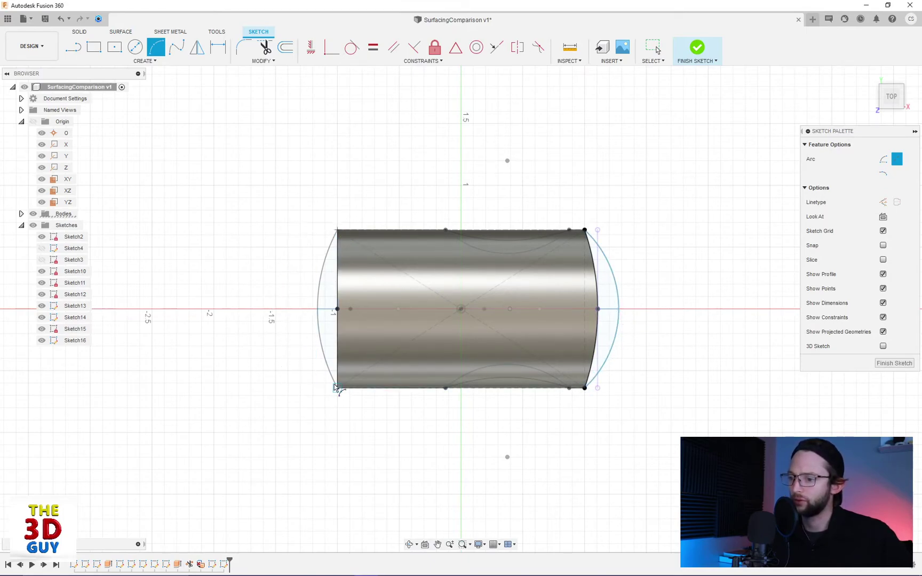
{"action": "left_click", "coordinate": [317, 310]}
{"action": "left_click", "coordinate": [704, 49]}
{"action": "mouse_move", "coordinate": [614, 251]}
{"action": "middle_mouse_down", "text": "shift"}
{"action": "mouse_move", "coordinate": [583, 286]}
{"action": "mouse_move", "coordinate": [615, 266]}
{"action": "mouse_move", "coordinate": [610, 253]}
{"action": "mouse_move", "coordinate": [592, 263]}
{"action": "middle_mouse_up", "text": "shift"}
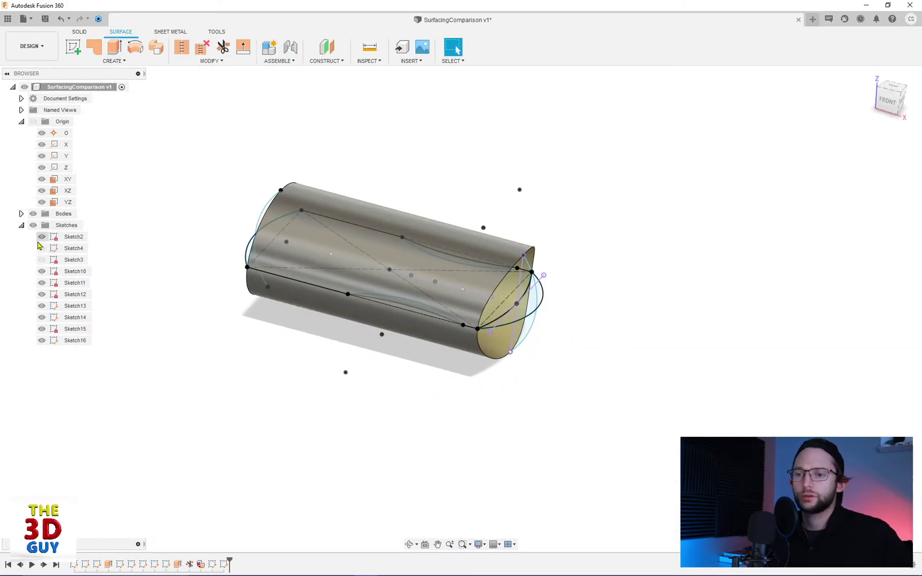
Step: Hide Sketch4 and Sketch2 and browse the surface Create and Modify commands
{"action": "left_click", "coordinate": [42, 248]}
{"action": "left_click", "coordinate": [41, 237]}
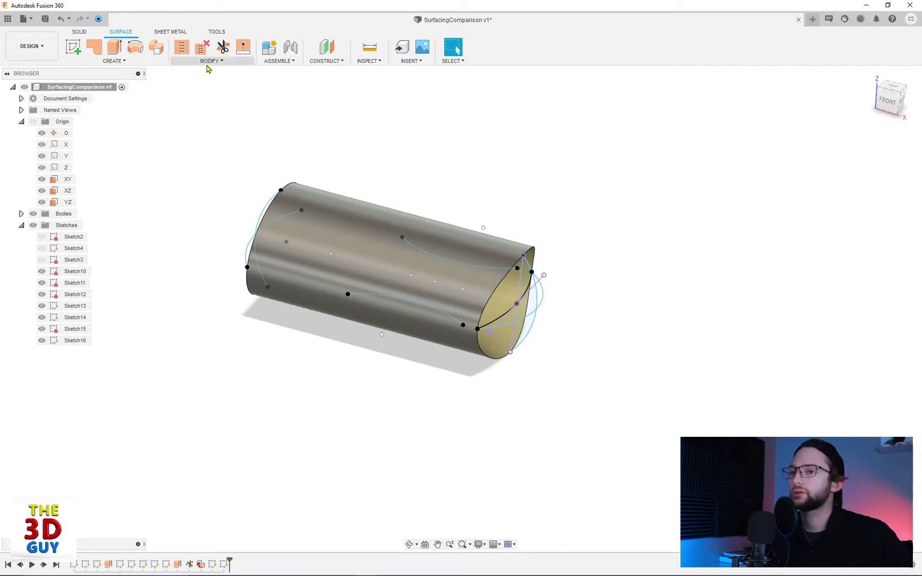
{"action": "left_click", "coordinate": [143, 65]}
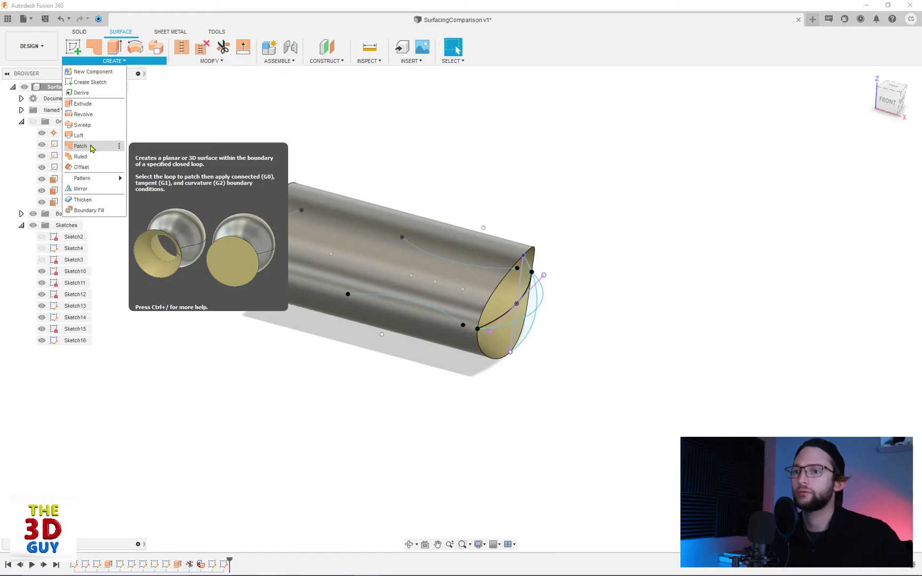
{"action": "left_click", "coordinate": [218, 61]}
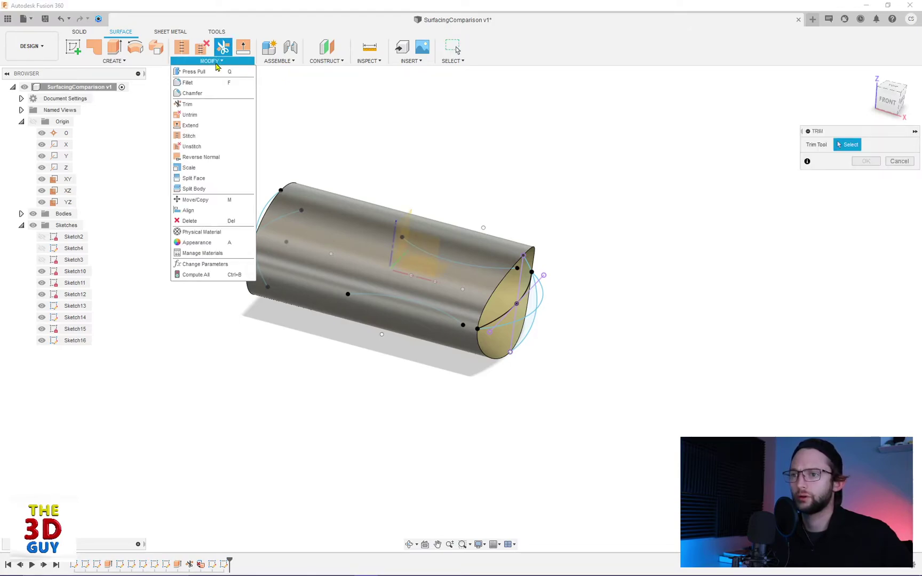
{"action": "left_click", "coordinate": [114, 61]}
{"action": "left_click", "coordinate": [144, 61]}
{"action": "left_click", "coordinate": [123, 61]}
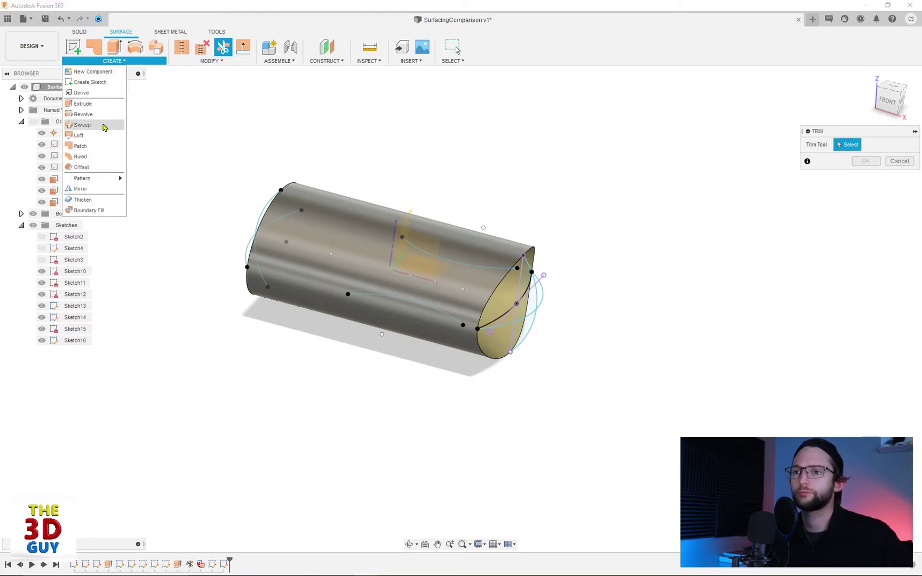
{"action": "left_click", "coordinate": [85, 167]}
{"action": "left_click", "coordinate": [112, 61]}
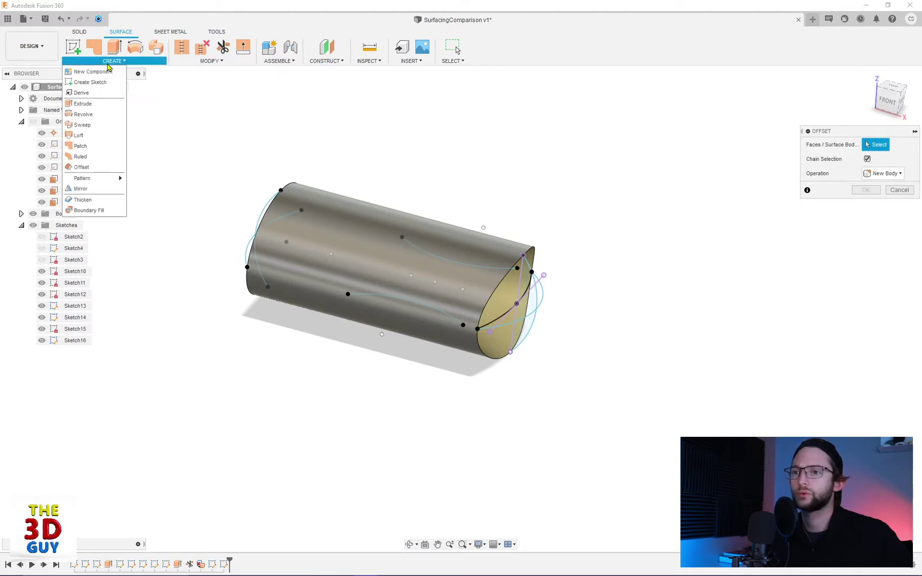
Step: Try a patch on the open right end with Connected (G0) continuity, then cancel it
{"action": "left_click", "coordinate": [98, 150]}
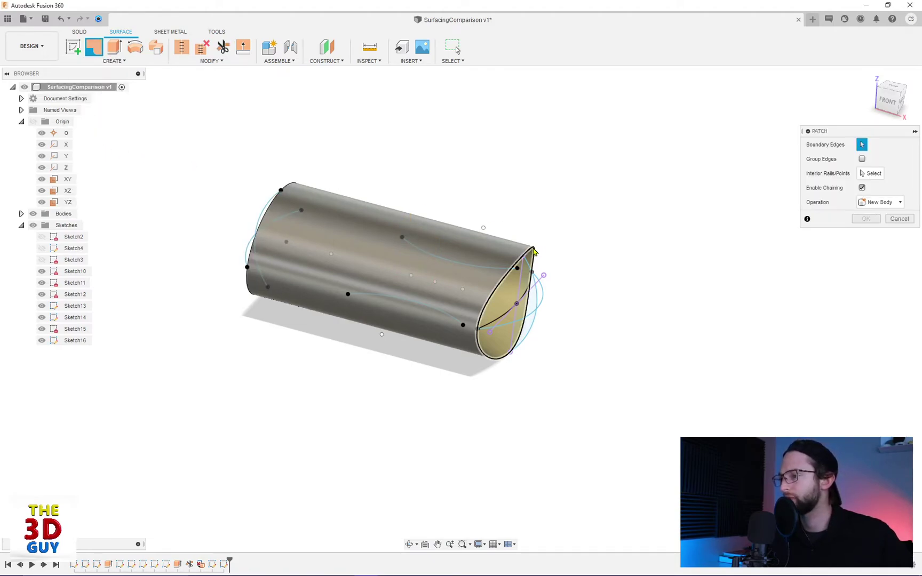
{"action": "left_click", "coordinate": [532, 277]}
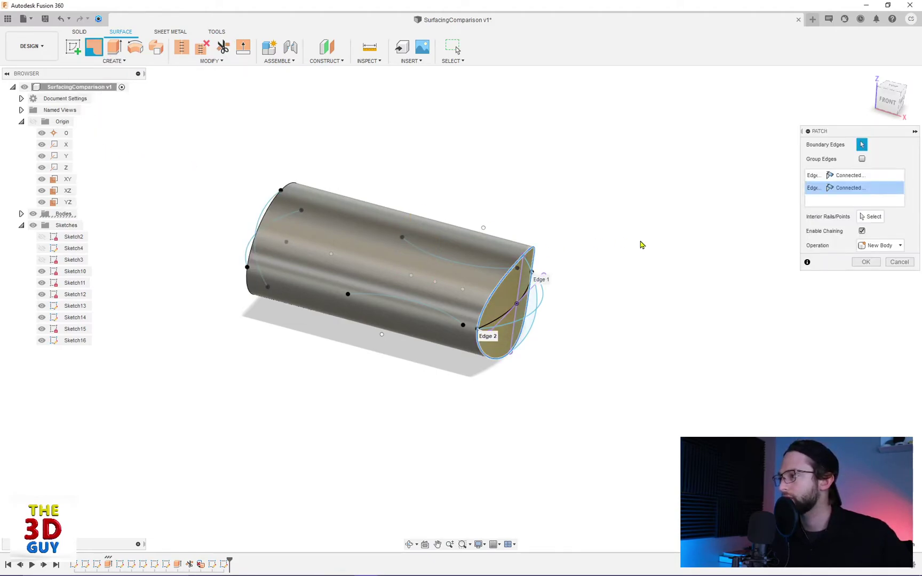
{"action": "left_click", "coordinate": [853, 175]}
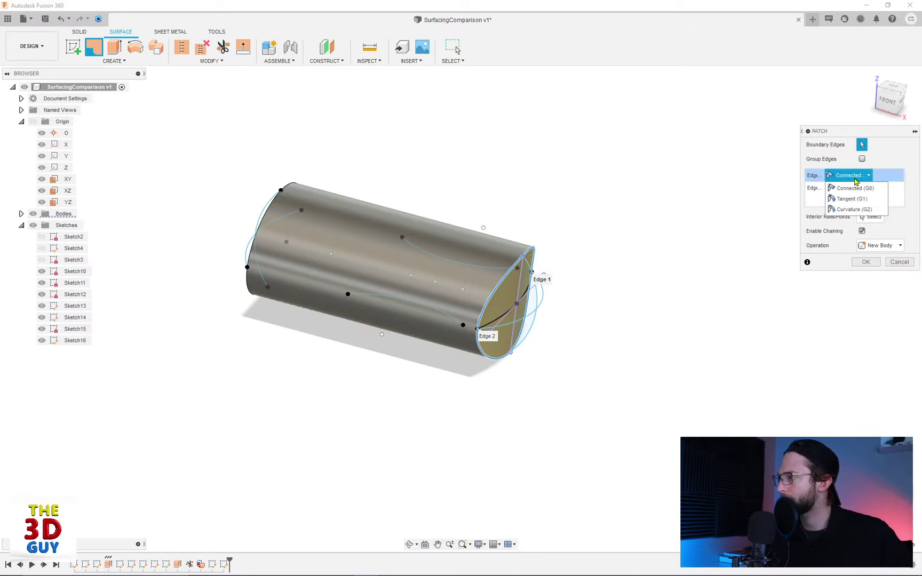
{"action": "left_click", "coordinate": [854, 188]}
{"action": "middle_click_drag", "start_coordinate": [766, 241], "coordinate": [762, 274], "text": "shift"}
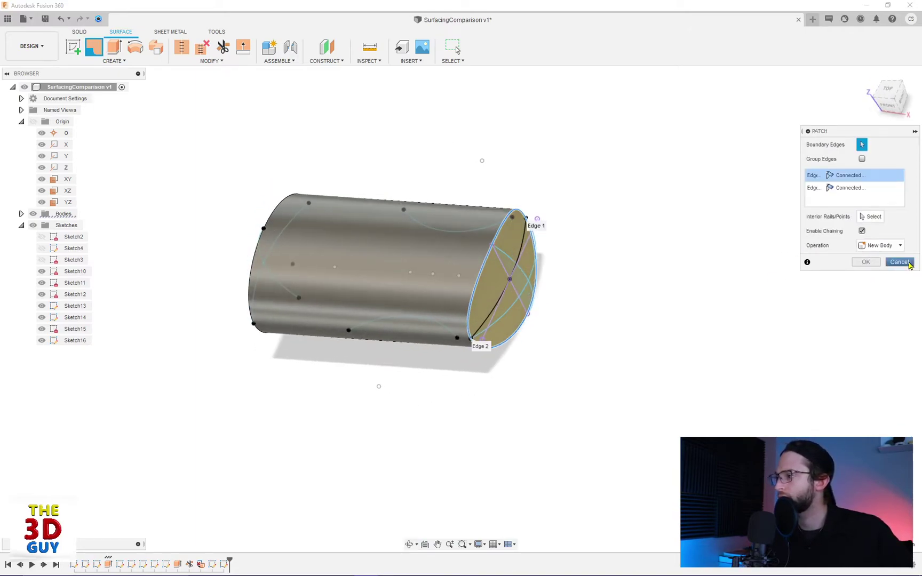
{"action": "scroll", "coordinate": [592, 261], "scroll_direction": "up", "scroll_amount": 2}
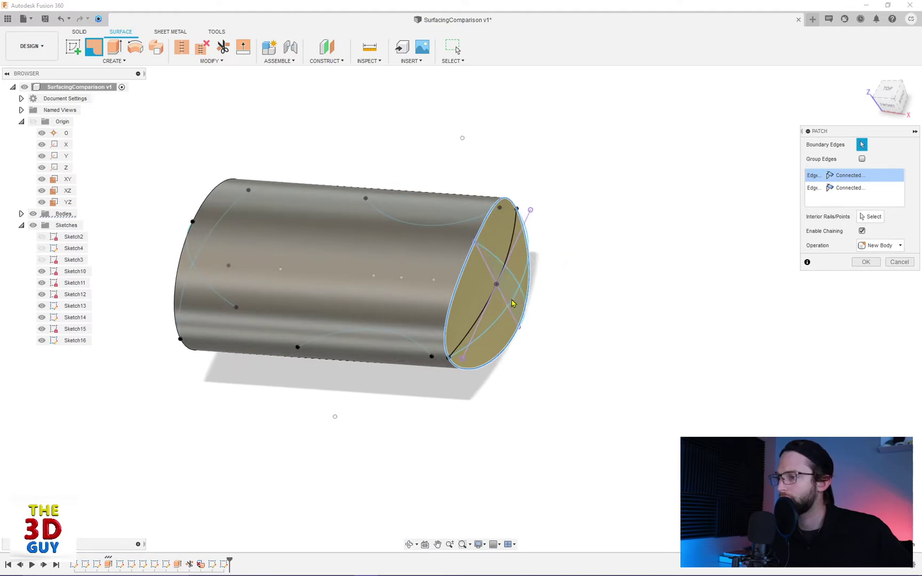
{"action": "left_click", "coordinate": [893, 264]}
Step: Patch the right end's boundary edge, adding the outer arc as an interior rail
{"action": "left_click", "coordinate": [122, 60]}
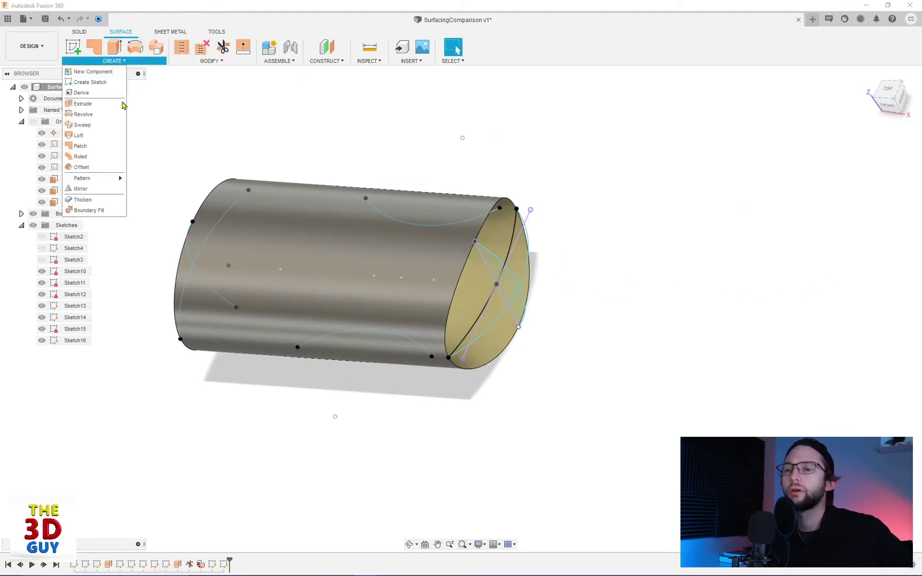
{"action": "left_click", "coordinate": [81, 147]}
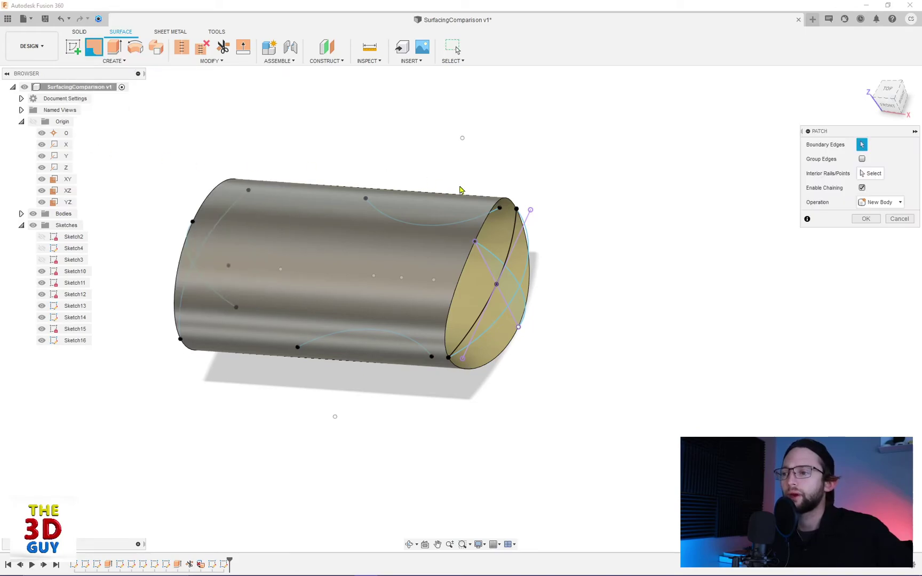
{"action": "left_click", "coordinate": [496, 222]}
{"action": "middle_click_drag", "start_coordinate": [555, 192], "coordinate": [547, 282], "text": "shift"}
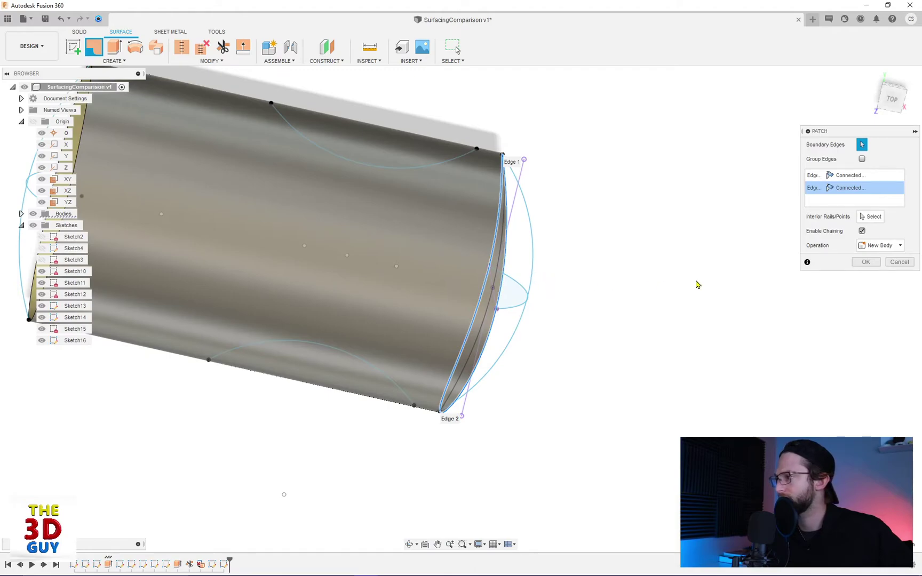
{"action": "left_click", "coordinate": [534, 269]}
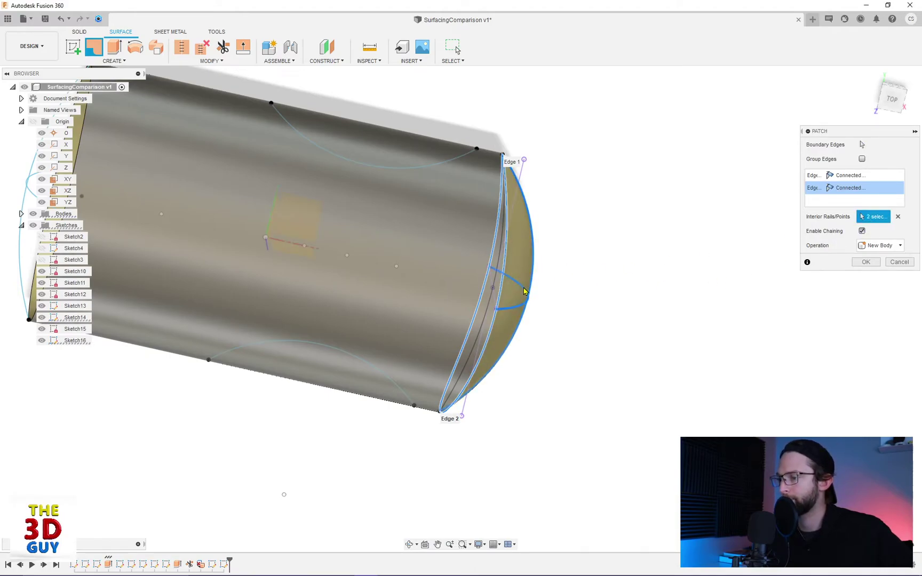
{"action": "middle_click_drag", "start_coordinate": [582, 348], "coordinate": [713, 285], "text": "shift"}
Step: Confirm the right-end patch and show Sketch14 and Sketch16
{"action": "left_click", "coordinate": [866, 262]}
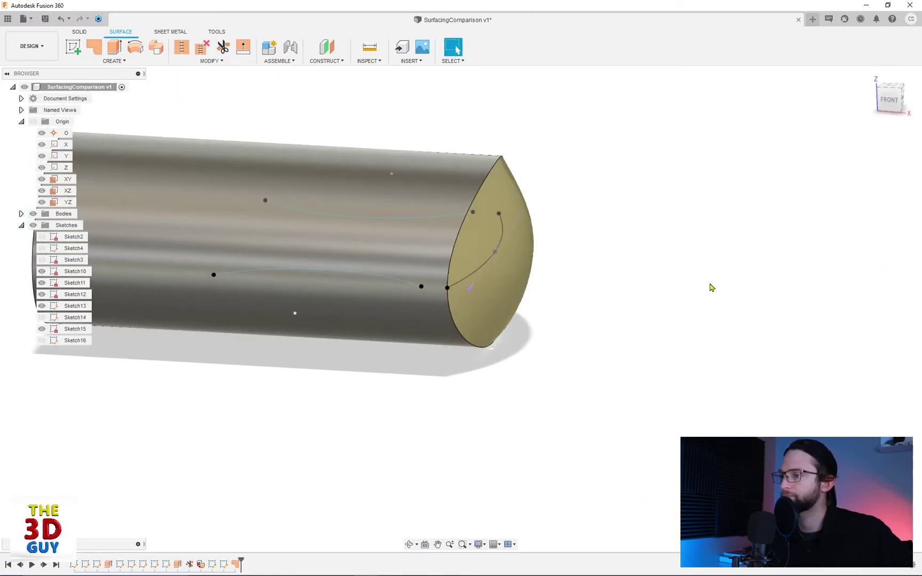
{"action": "scroll", "coordinate": [710, 286], "scroll_direction": "down", "scroll_amount": 3}
{"action": "middle_click_drag", "start_coordinate": [195, 276], "coordinate": [204, 257], "text": "shift"}
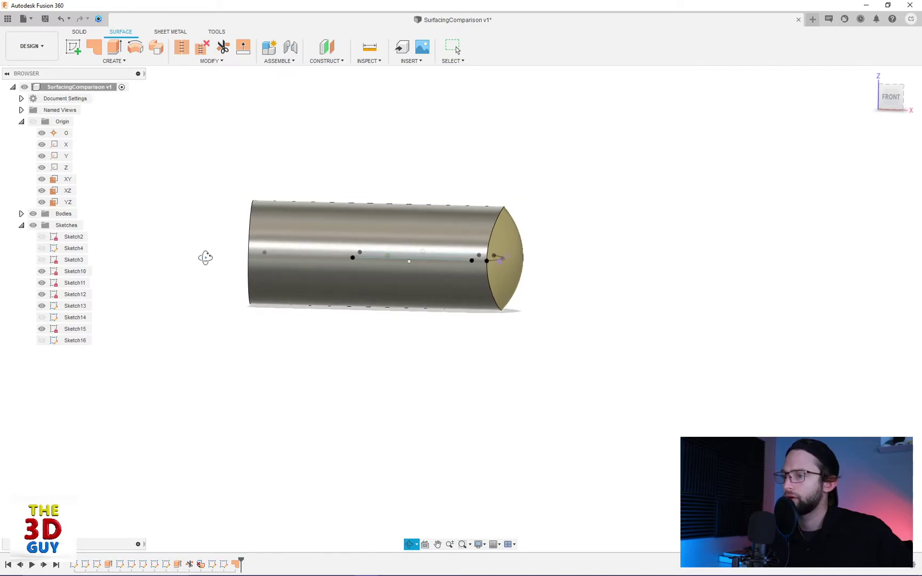
{"action": "scroll", "coordinate": [182, 255], "scroll_direction": "up", "scroll_amount": 2}
{"action": "left_click", "coordinate": [42, 317]}
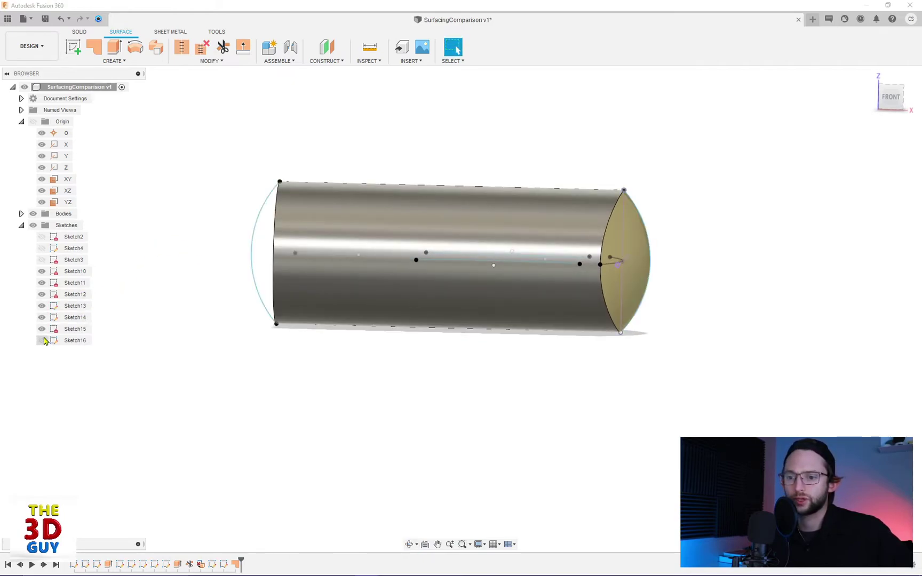
{"action": "left_click", "coordinate": [41, 341]}
{"action": "mouse_move", "coordinate": [42, 340]}
{"action": "middle_mouse_down", "text": "shift"}
{"action": "mouse_move", "coordinate": [144, 232]}
{"action": "mouse_move", "coordinate": [129, 134]}
{"action": "middle_mouse_up", "text": "shift"}
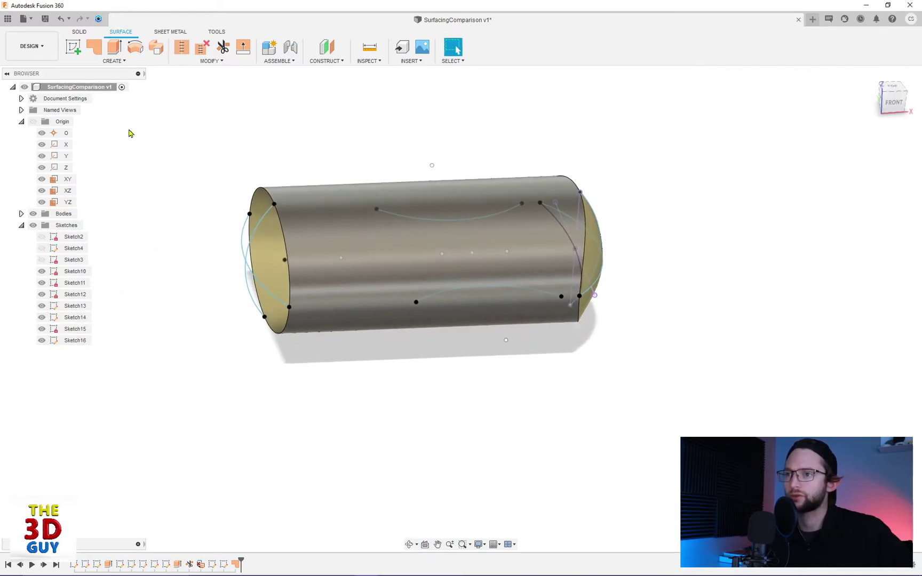
Step: Patch the left rim edge with the two left-end curves as interior rails
{"action": "left_click", "coordinate": [114, 61]}
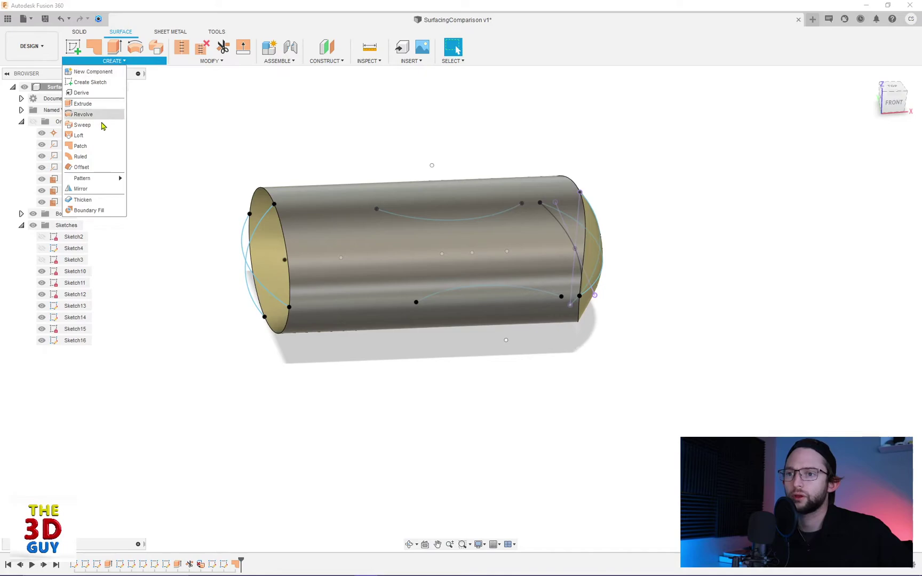
{"action": "left_click", "coordinate": [93, 146]}
{"action": "left_click", "coordinate": [255, 196]}
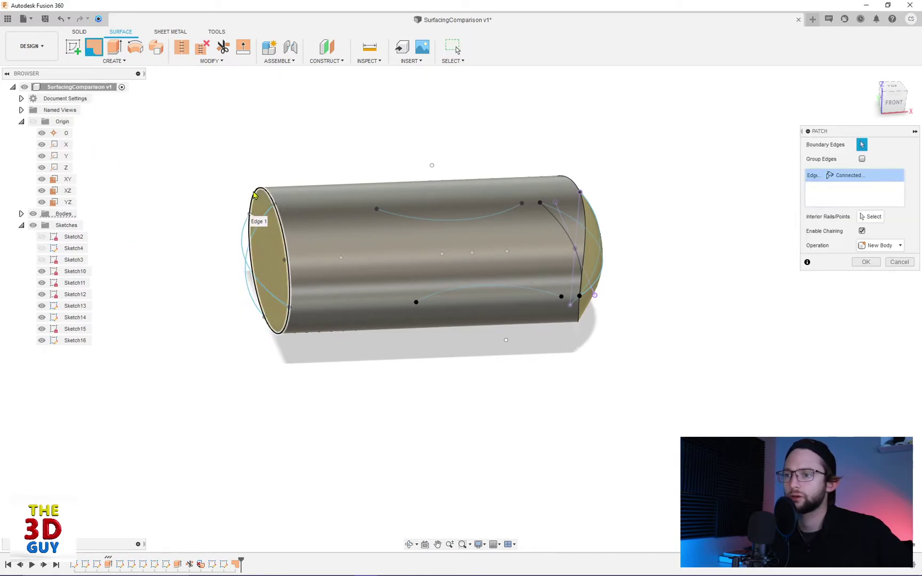
{"action": "left_click", "coordinate": [880, 219]}
{"action": "left_click", "coordinate": [250, 240]}
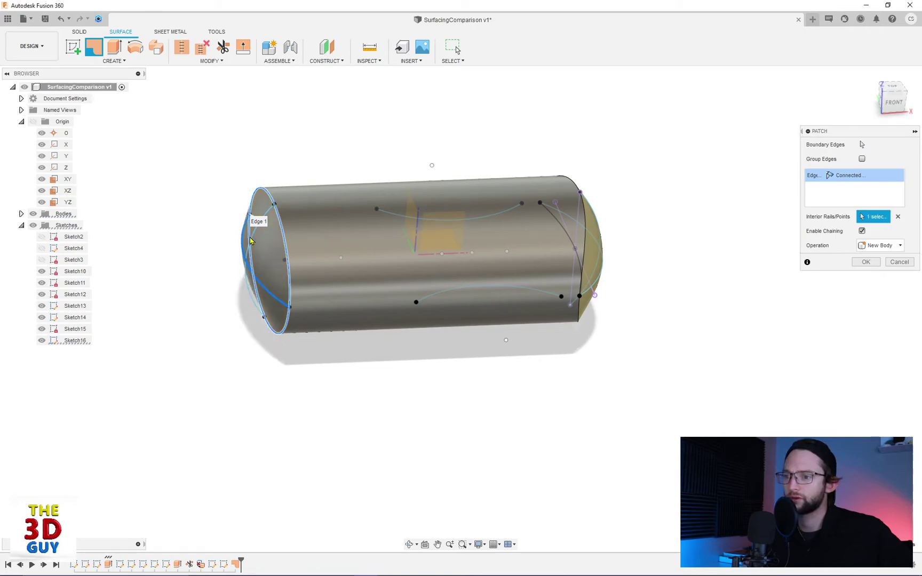
{"action": "left_click", "coordinate": [253, 242]}
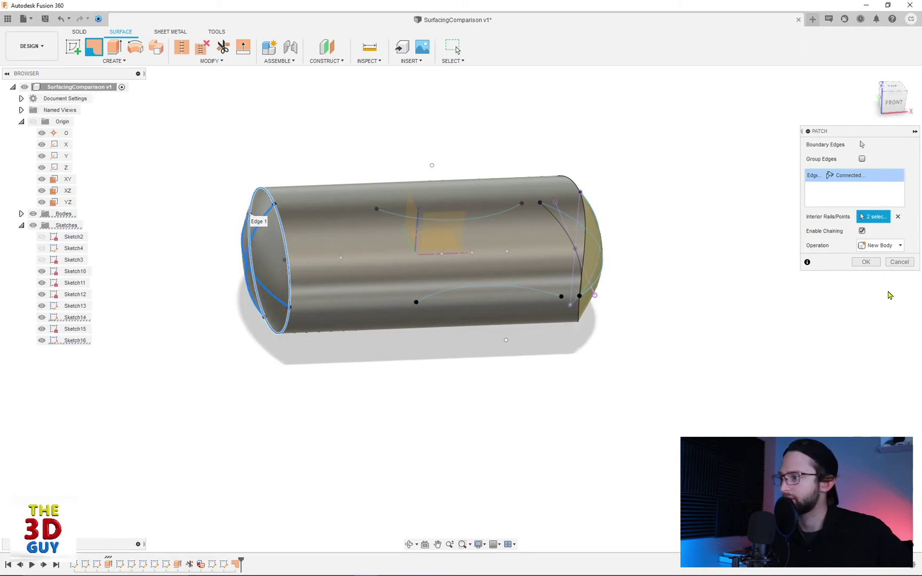
{"action": "left_click", "coordinate": [866, 262]}
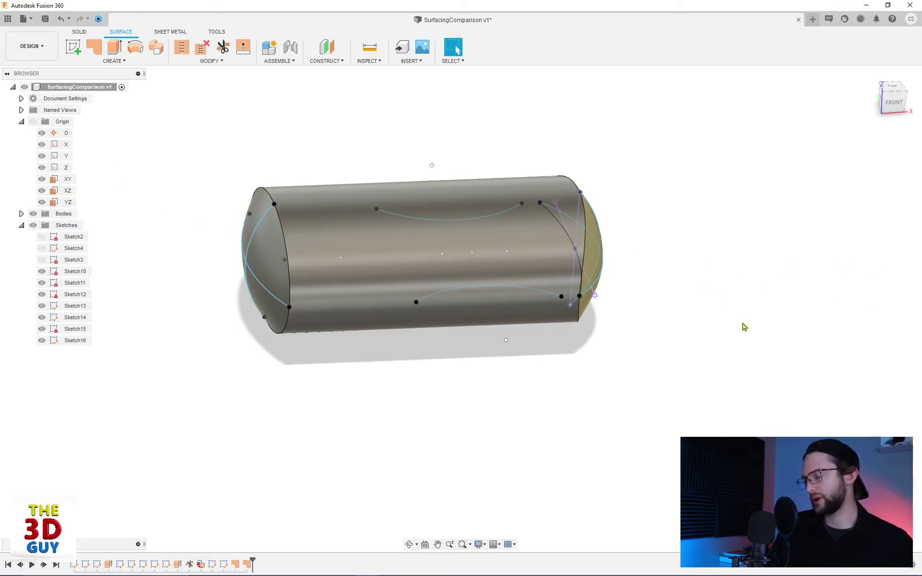
Step: Orbit to inspect the new left patch and select Sketch16 in the browser
{"action": "middle_click_drag", "start_coordinate": [716, 348], "coordinate": [539, 216], "text": "shift"}
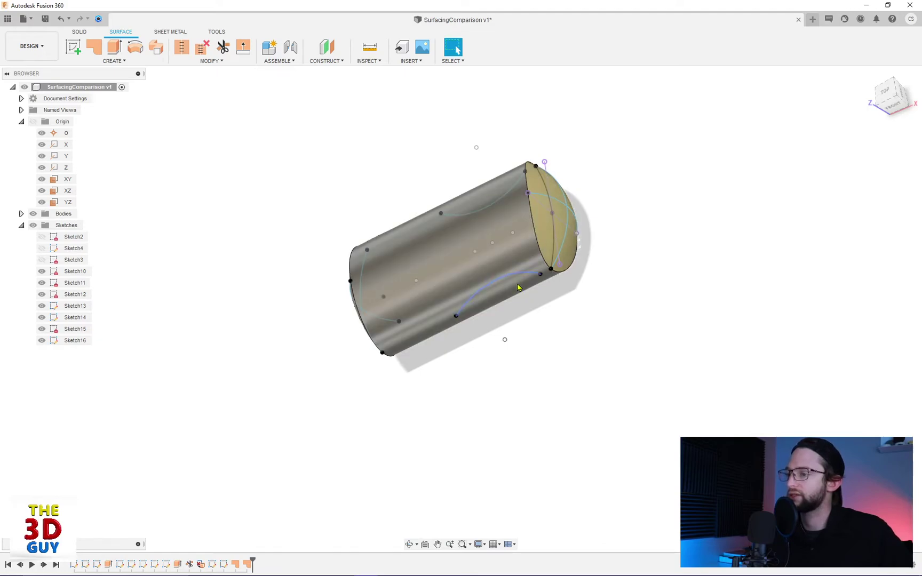
{"action": "middle_click_drag", "start_coordinate": [591, 370], "coordinate": [632, 350], "text": "shift"}
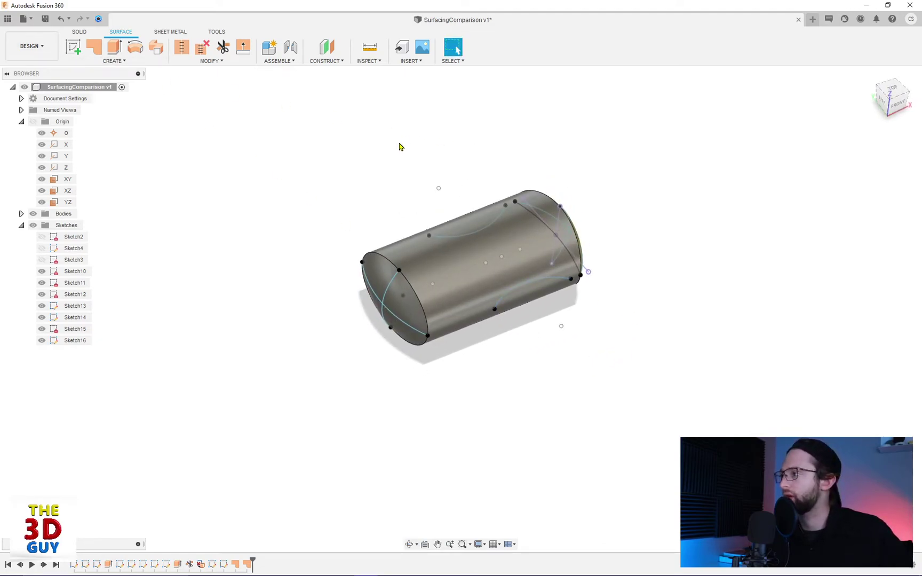
{"action": "scroll", "coordinate": [511, 315], "scroll_direction": "up", "scroll_amount": 2}
{"action": "left_click", "coordinate": [45, 342]}
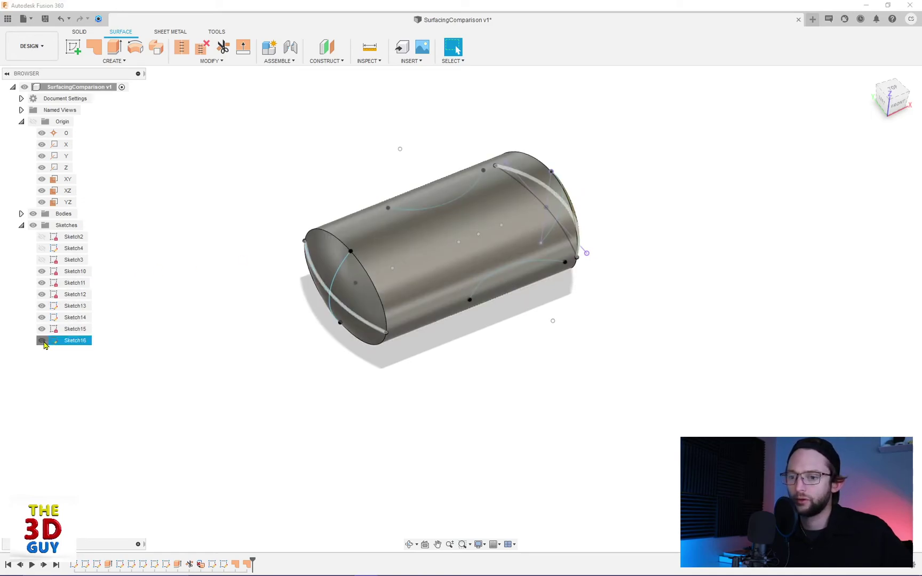
Step: Hide Sketch16 and Sketch14
{"action": "left_click", "coordinate": [42, 342]}
{"action": "left_click", "coordinate": [45, 318]}
{"action": "left_click", "coordinate": [41, 318]}
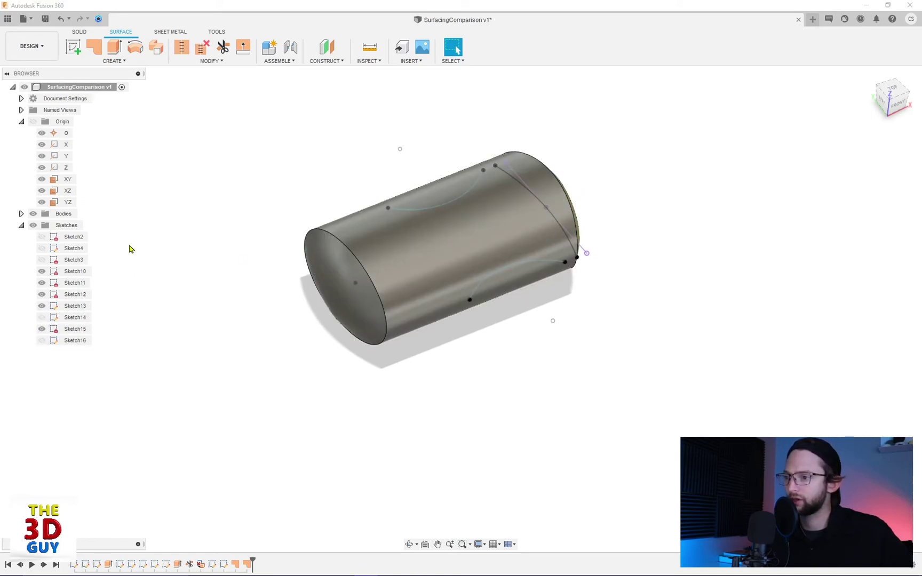
Step: Extrude the upper and lower side curves as surfaces 0.60 in, Symmetric
{"action": "left_click", "coordinate": [114, 47]}
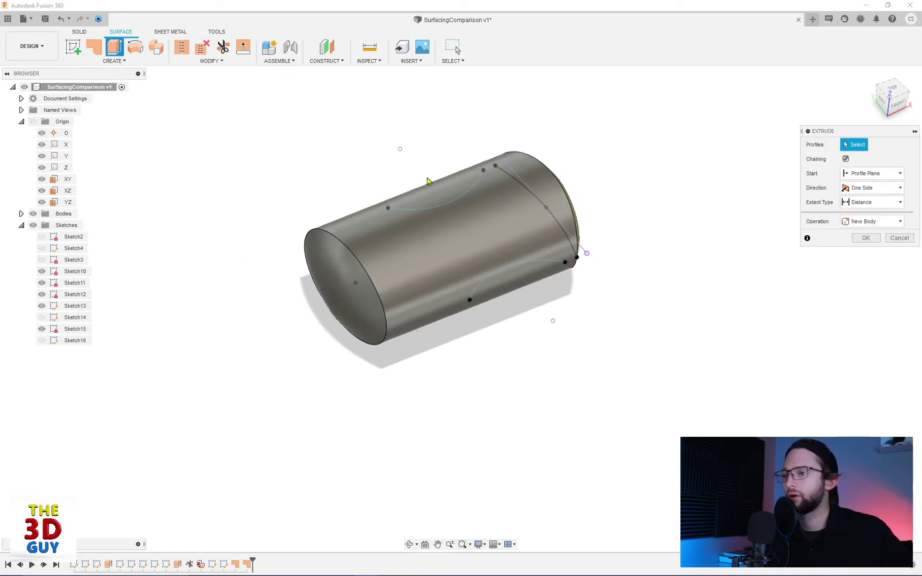
{"action": "left_click", "coordinate": [441, 212]}
{"action": "left_click", "coordinate": [492, 265]}
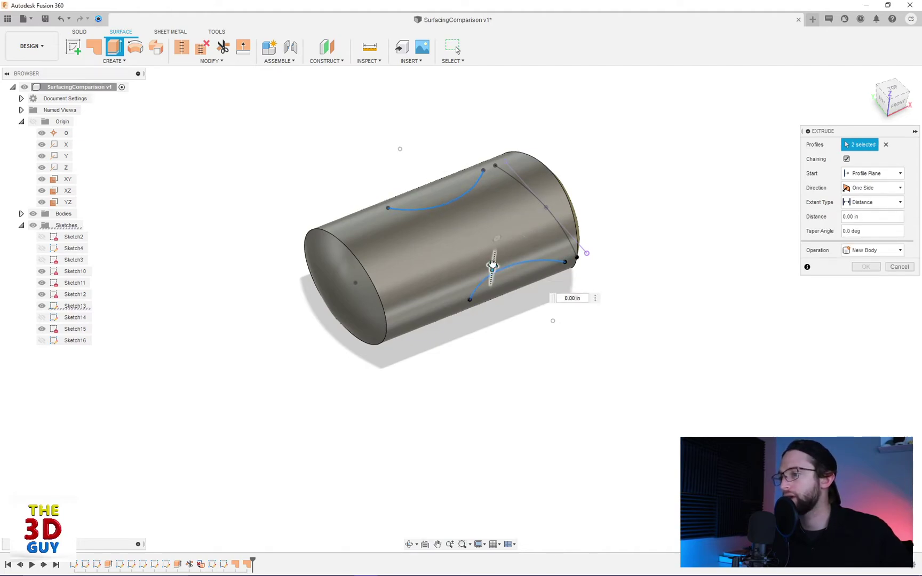
{"action": "left_click_drag", "start_coordinate": [492, 265], "coordinate": [499, 215]}
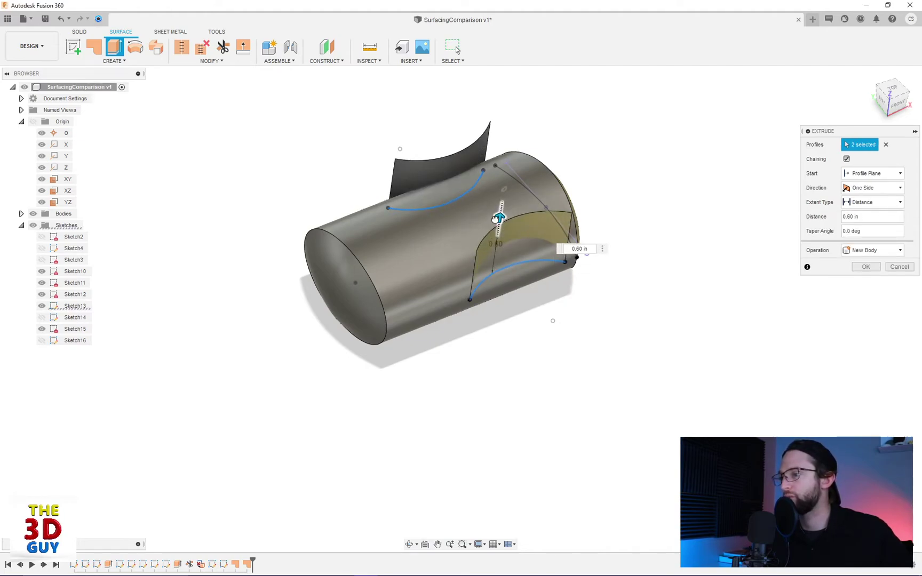
{"action": "left_click", "coordinate": [887, 188]}
{"action": "left_click", "coordinate": [880, 222]}
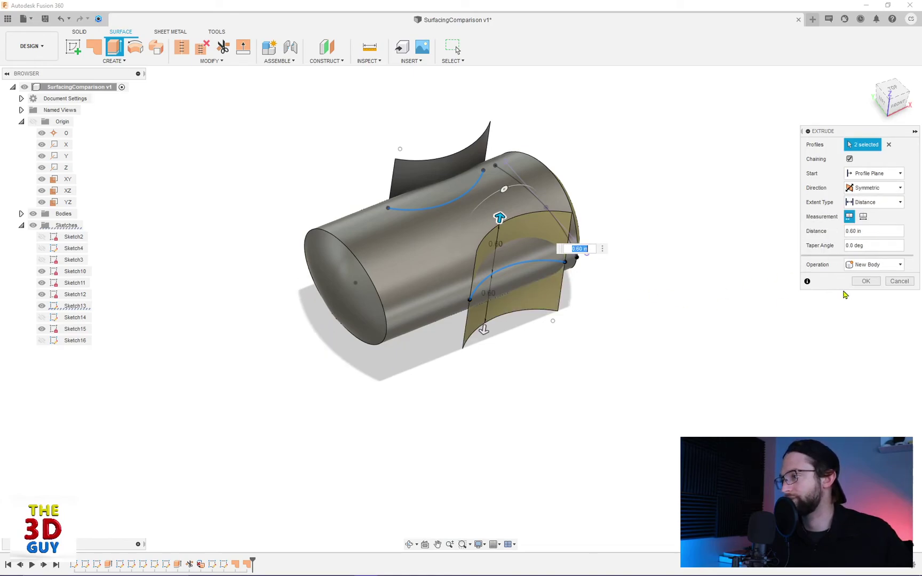
{"action": "left_click", "coordinate": [866, 281]}
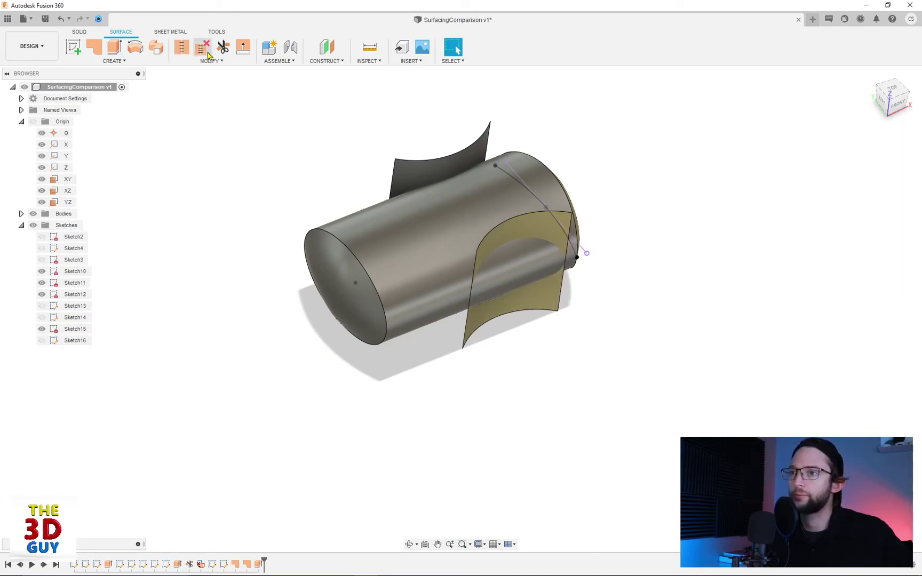
Step: Trim the cylinder twice, from both sides, with the yellow side surface as the cutter
{"action": "left_click", "coordinate": [223, 48]}
{"action": "left_click", "coordinate": [545, 232]}
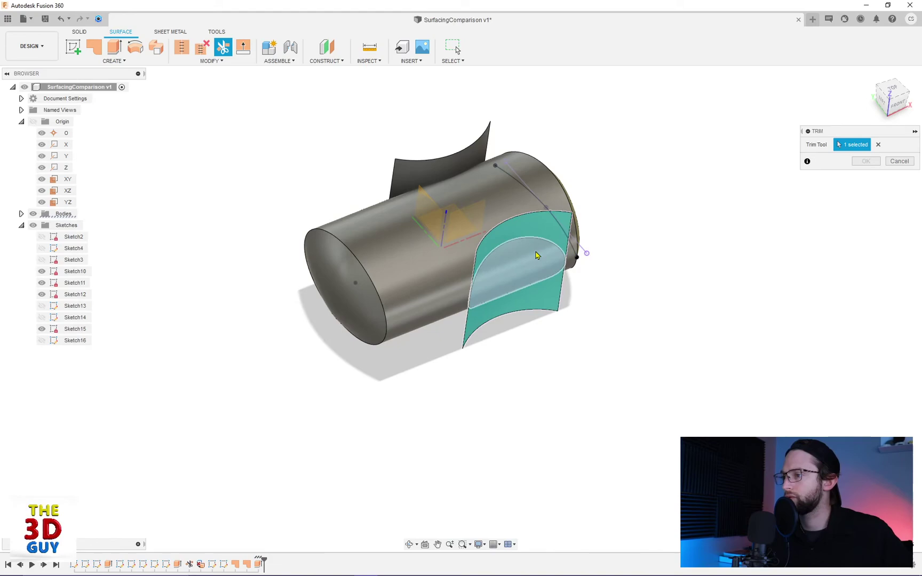
{"action": "left_click", "coordinate": [866, 161]}
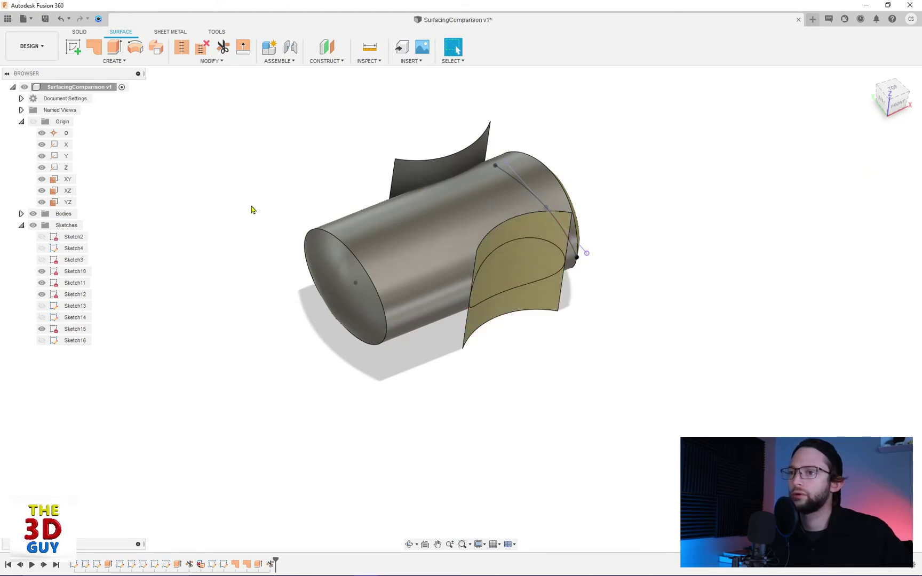
{"action": "middle_click_drag", "start_coordinate": [253, 210], "coordinate": [288, 213], "text": "shift"}
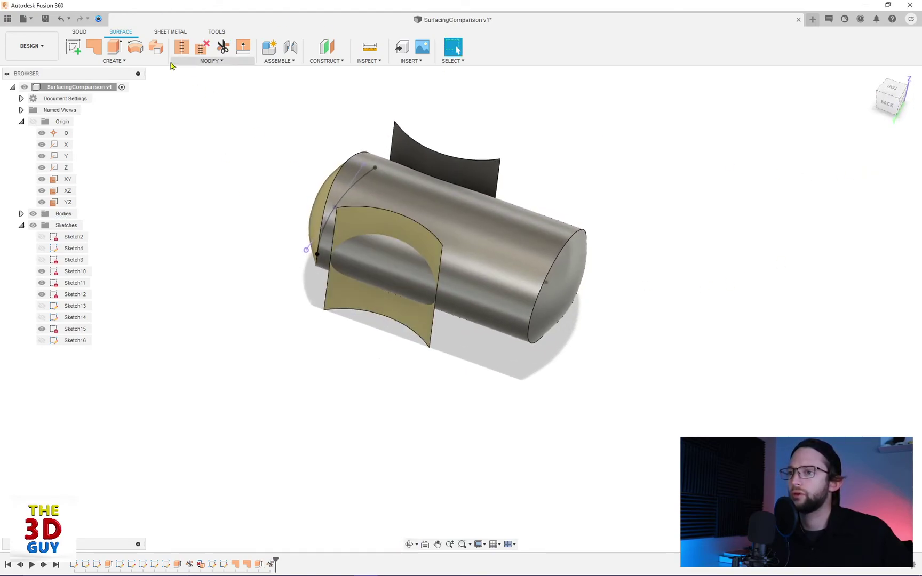
{"action": "left_click", "coordinate": [225, 48]}
{"action": "left_click", "coordinate": [380, 245]}
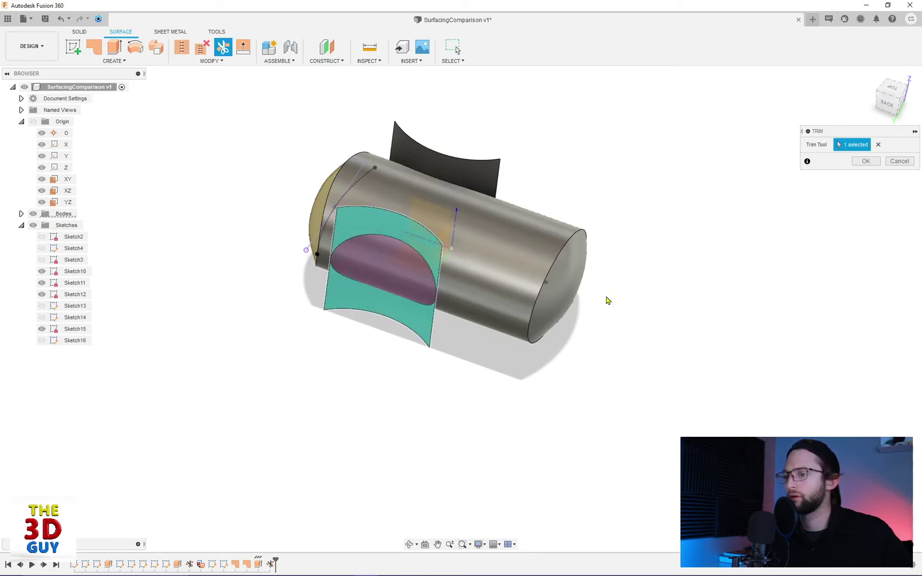
{"action": "left_click", "coordinate": [866, 162]}
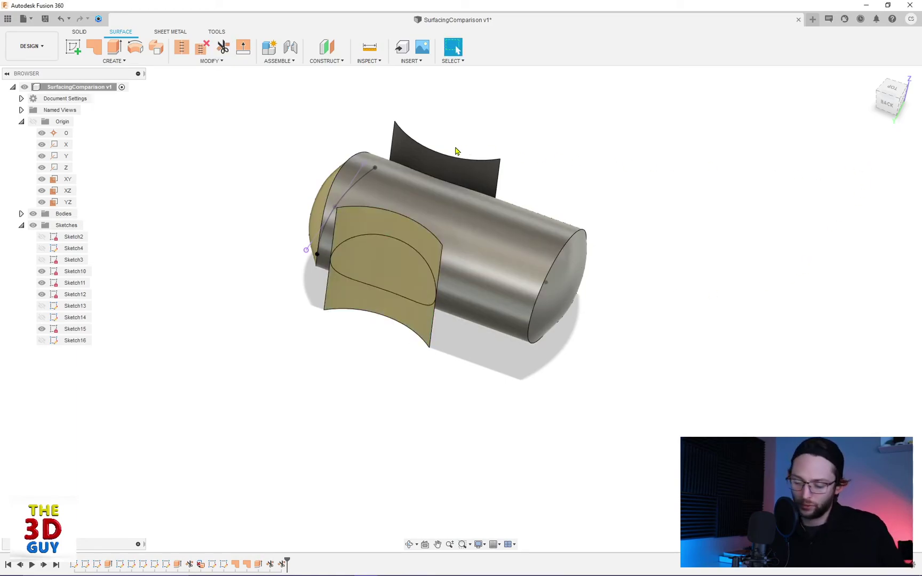
Step: Delete the unused dark upper extruded surface
{"action": "left_click", "coordinate": [442, 166]}
{"action": "key", "text": "Delete"}
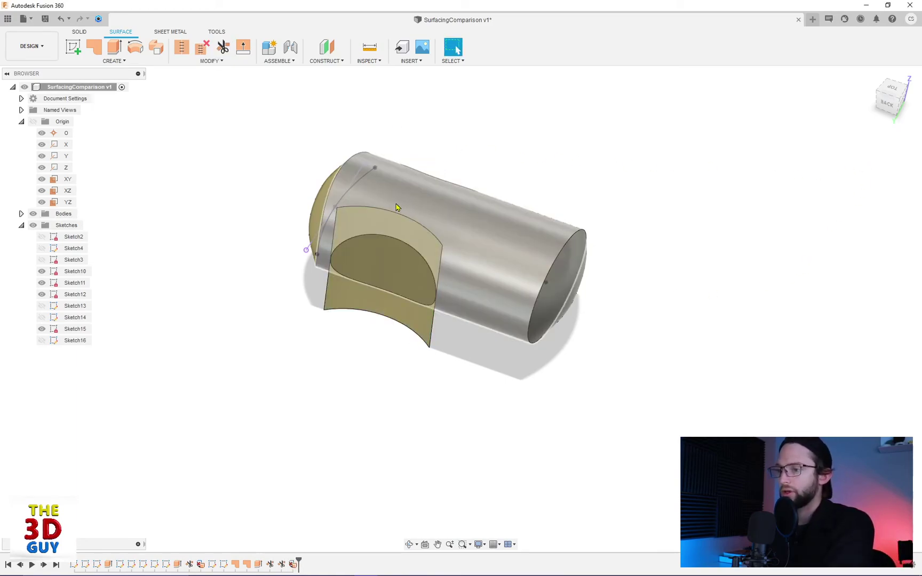
{"action": "middle_click_drag", "start_coordinate": [724, 346], "coordinate": [538, 342], "text": "shift"}
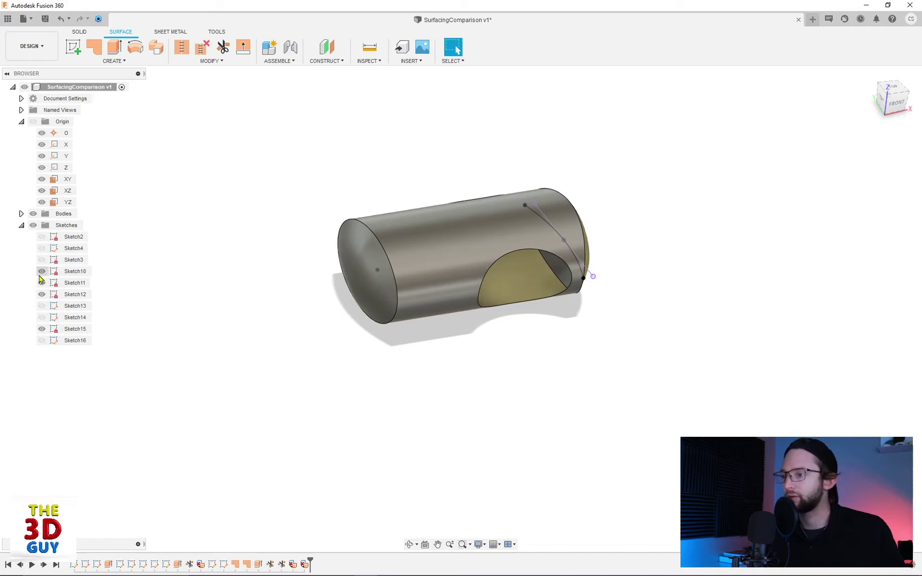
Step: Select Sketch4, show Sketch2, and orbit toward a top view
{"action": "left_click", "coordinate": [40, 252]}
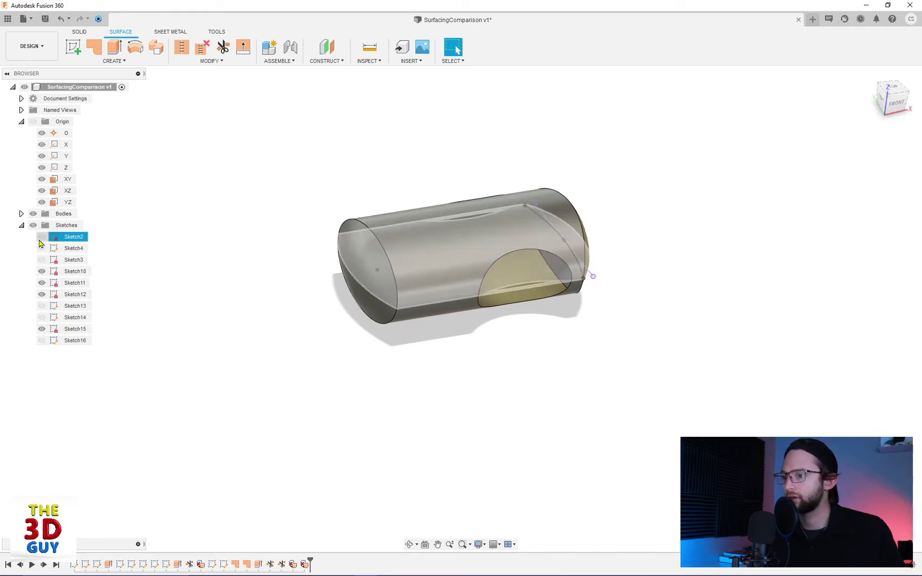
{"action": "left_click", "coordinate": [41, 238]}
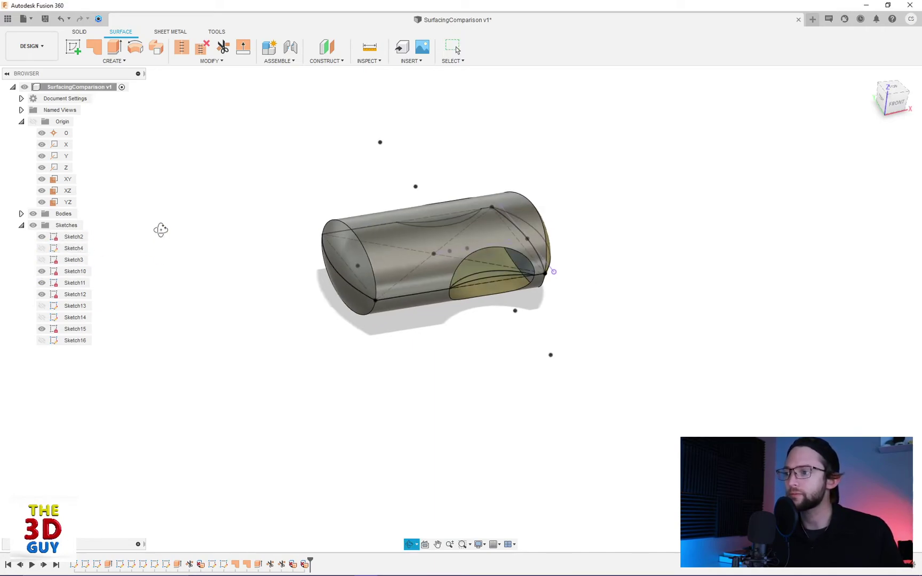
{"action": "middle_click_drag", "start_coordinate": [160, 229], "coordinate": [103, 120], "text": "shift"}
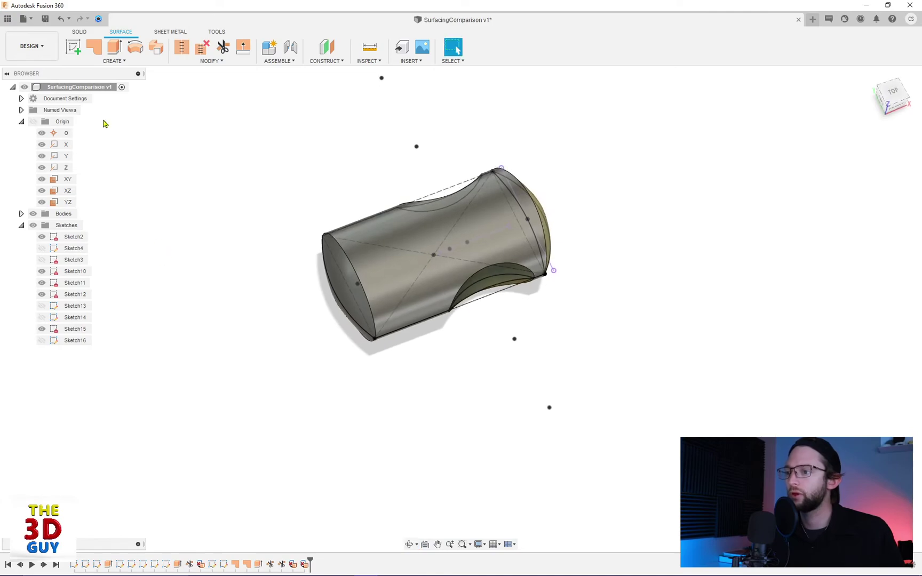
Step: On a new XY sketch, draw a three-point arc across the lower cutout's opening
{"action": "left_click", "coordinate": [57, 181]}
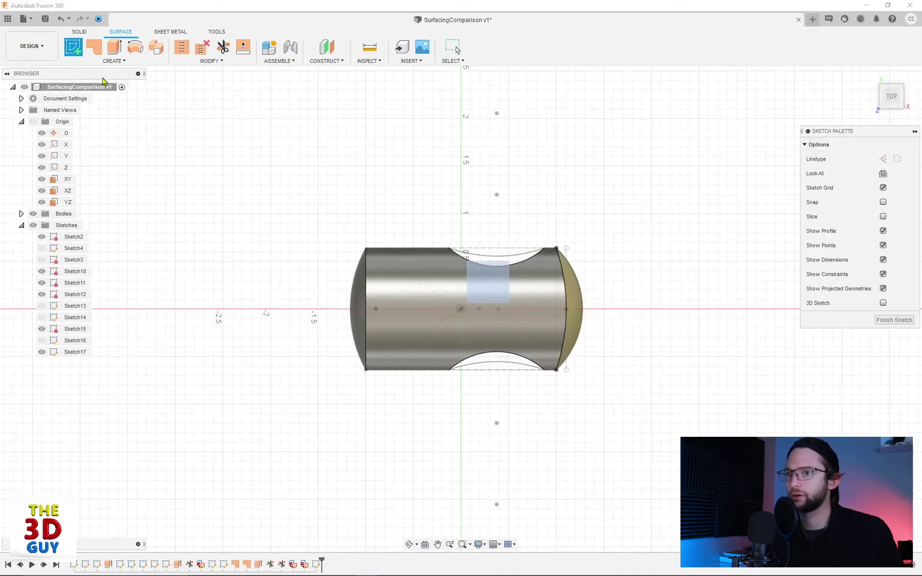
{"action": "left_click", "coordinate": [156, 48]}
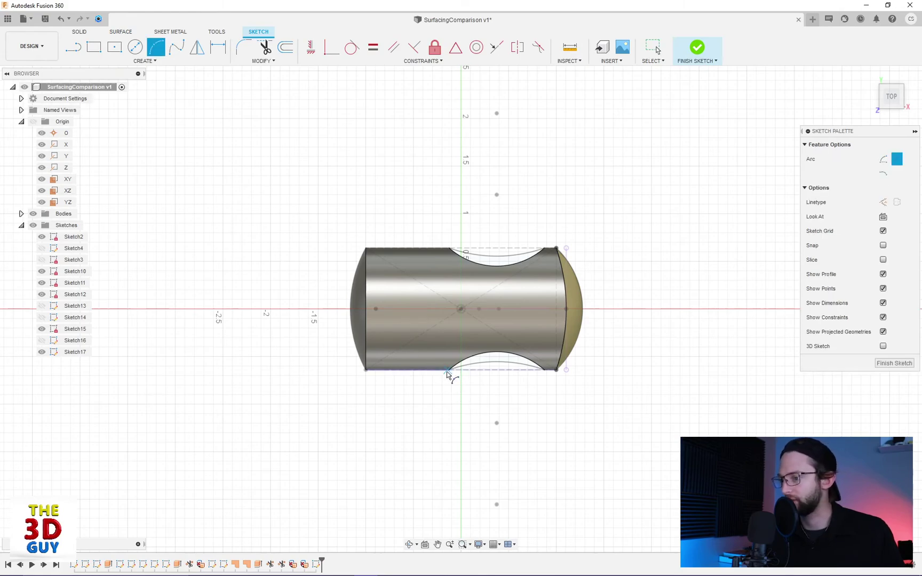
{"action": "left_click", "coordinate": [449, 369]}
{"action": "left_click", "coordinate": [544, 369]}
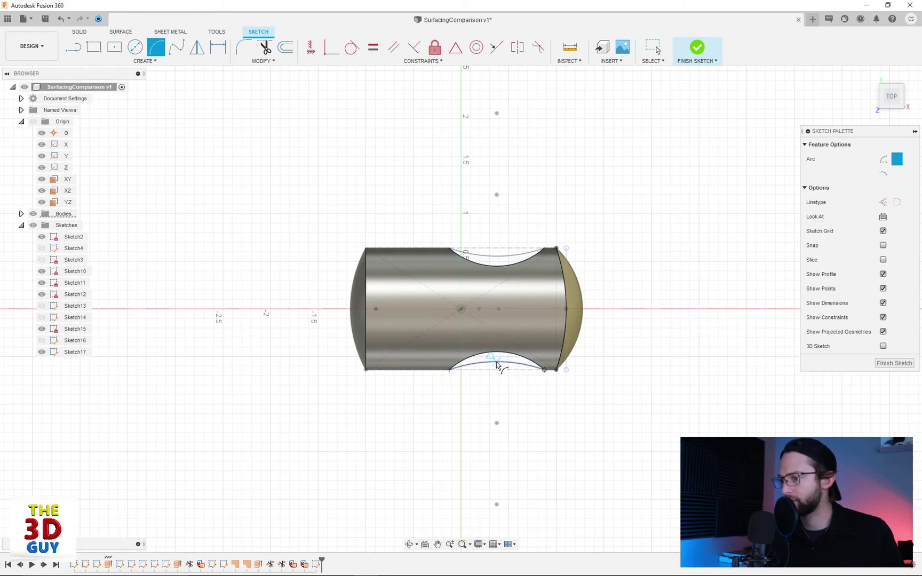
{"action": "left_click", "coordinate": [497, 364]}
{"action": "left_click", "coordinate": [697, 48]}
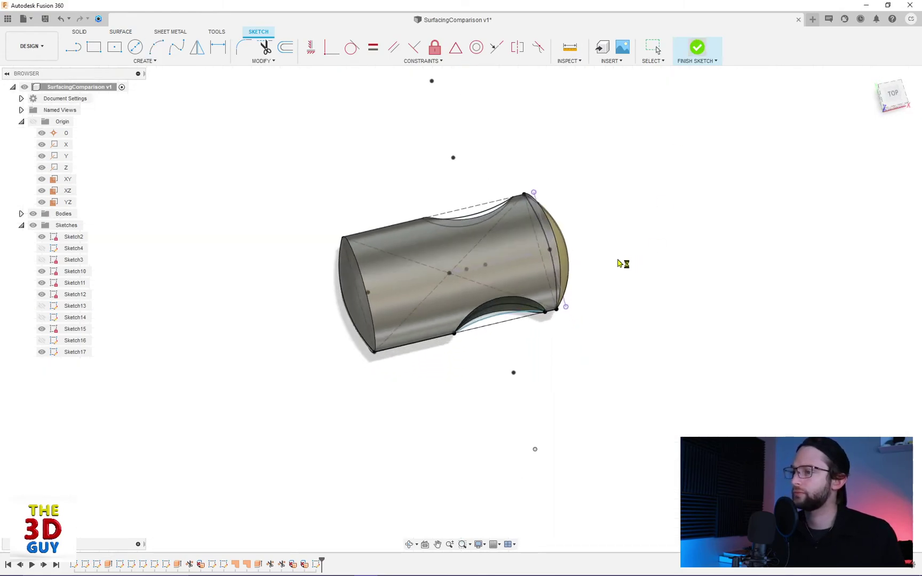
Step: Patch the lower cutout's boundary edge with Sketch17's arc as the interior rail
{"action": "left_click", "coordinate": [121, 63]}
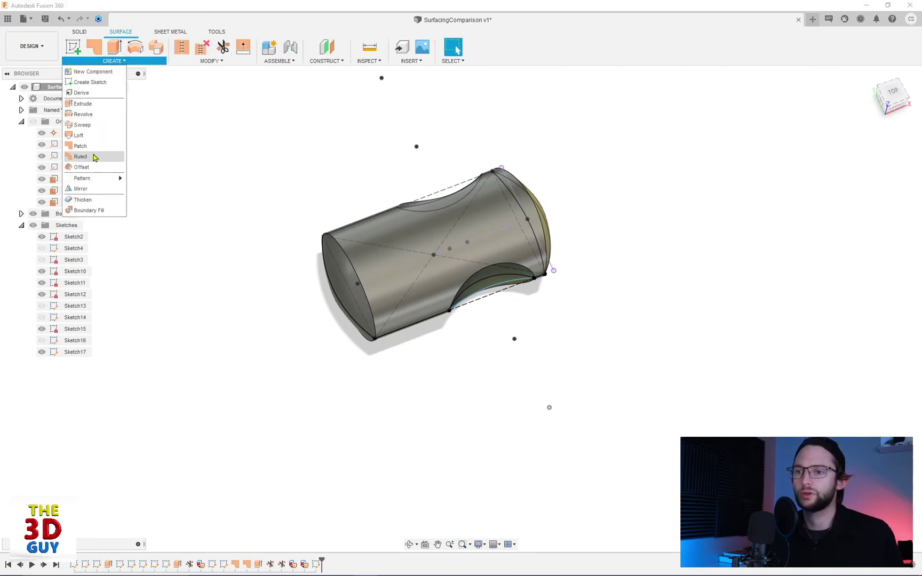
{"action": "left_click", "coordinate": [93, 148]}
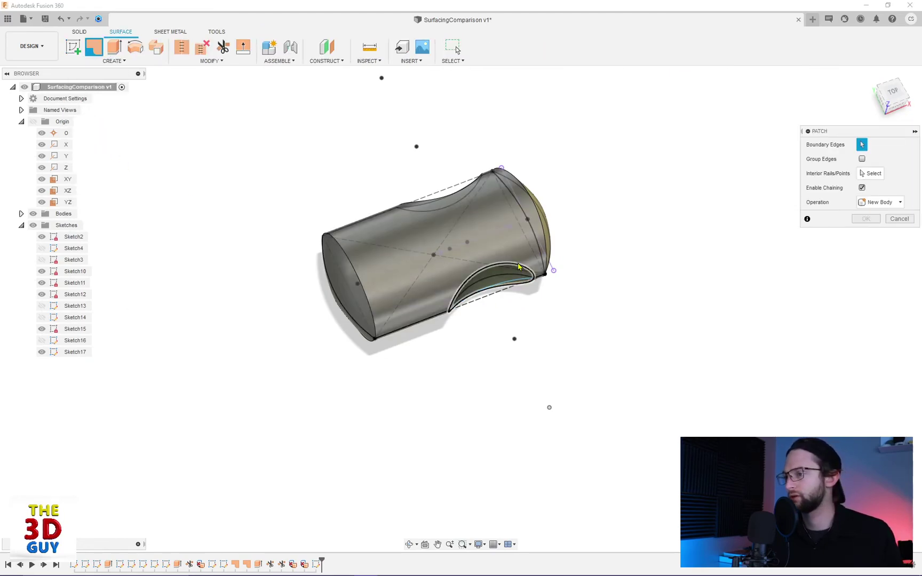
{"action": "left_click", "coordinate": [451, 308]}
{"action": "middle_click_drag", "start_coordinate": [451, 309], "coordinate": [591, 343], "text": "shift"}
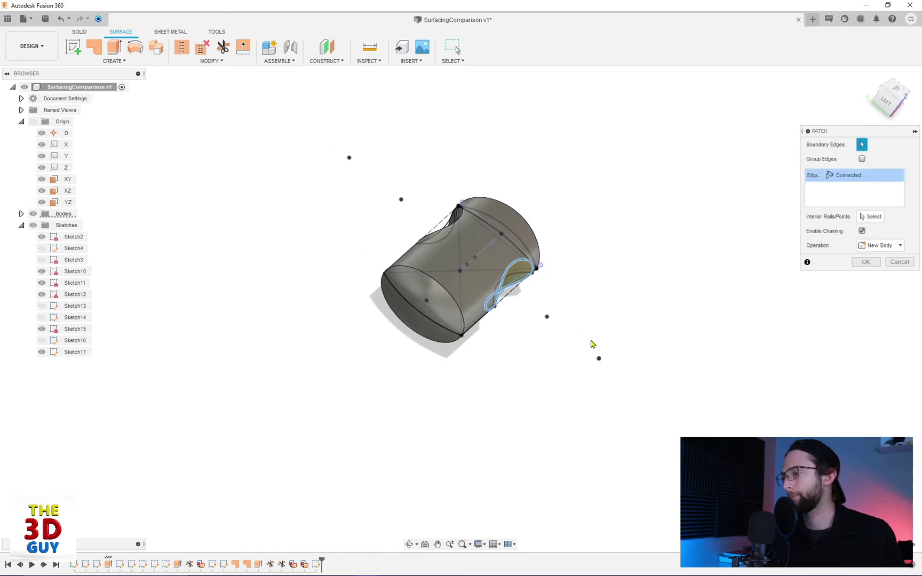
{"action": "left_click", "coordinate": [879, 220]}
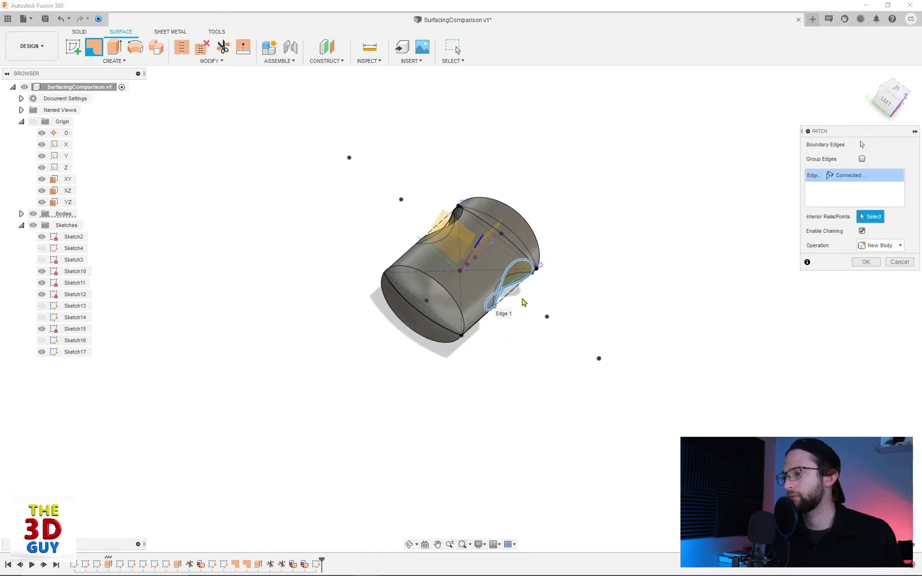
{"action": "mouse_move", "coordinate": [523, 302]}
{"action": "middle_mouse_down", "text": "shift"}
{"action": "mouse_move", "coordinate": [515, 313]}
{"action": "mouse_move", "coordinate": [514, 300]}
{"action": "middle_mouse_up", "text": "shift"}
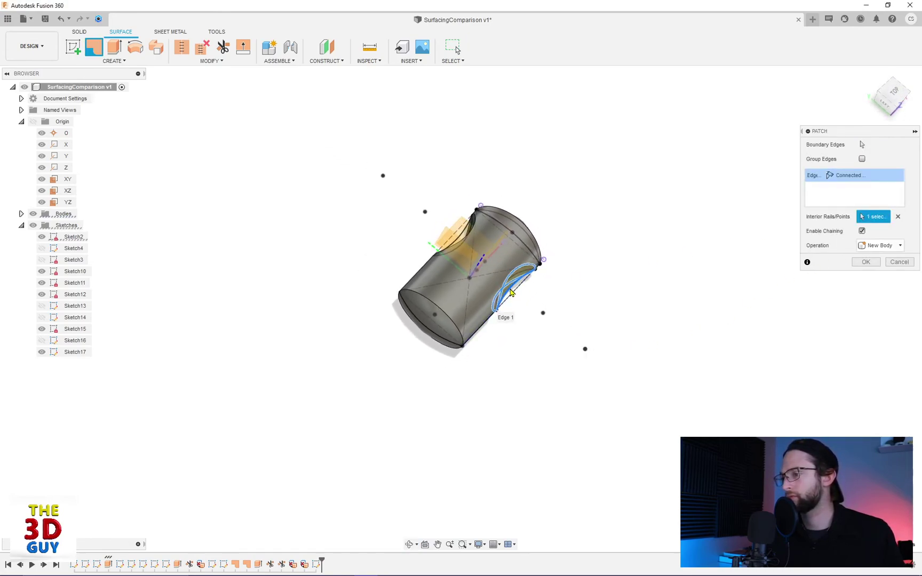
{"action": "left_click", "coordinate": [866, 261]}
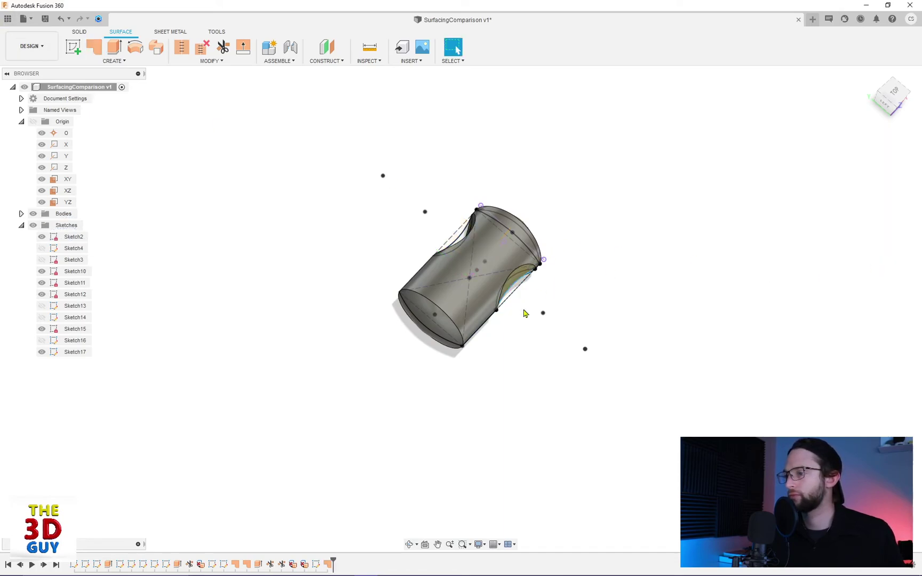
{"action": "scroll", "coordinate": [522, 312], "scroll_direction": "up", "scroll_amount": 3}
{"action": "middle_click_drag", "start_coordinate": [521, 313], "coordinate": [447, 371], "text": "shift"}
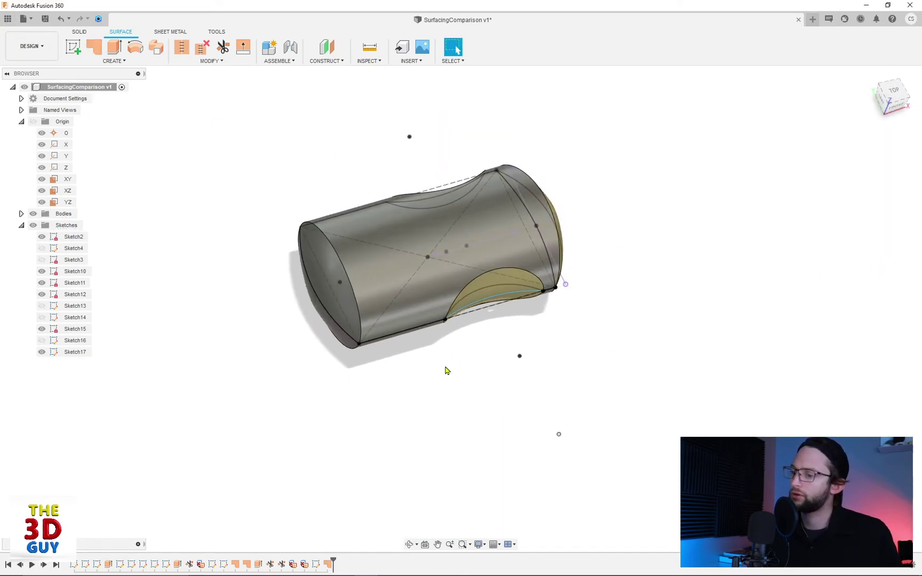
Step: Hide Sketch2 and Sketch10
{"action": "left_click", "coordinate": [42, 237]}
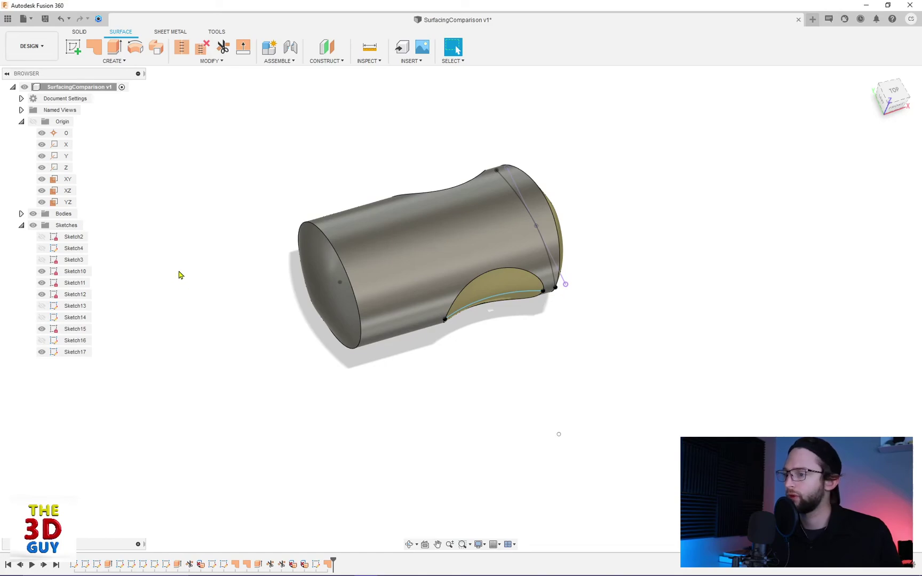
{"action": "left_click", "coordinate": [42, 271]}
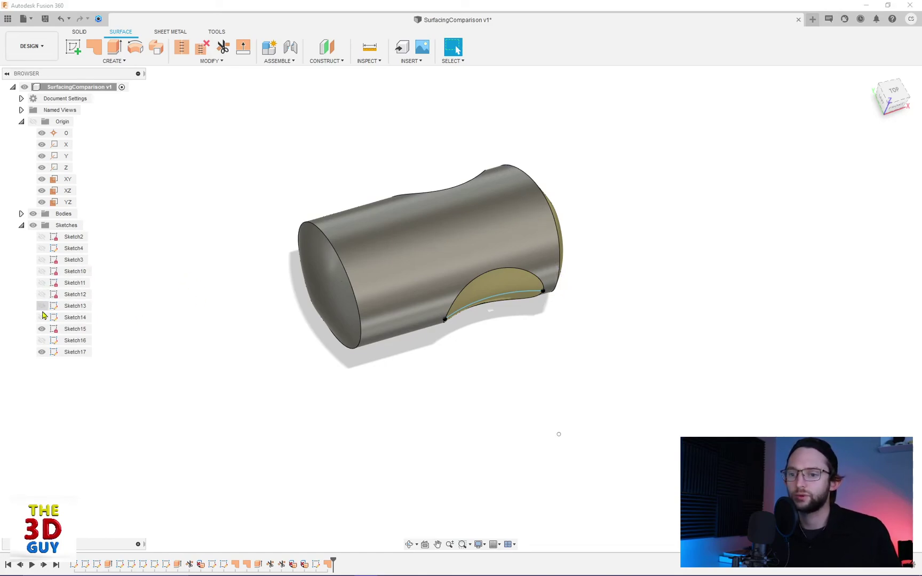
{"action": "mouse_move", "coordinate": [200, 289]}
{"action": "middle_mouse_down", "text": "shift"}
{"action": "mouse_move", "coordinate": [230, 282]}
{"action": "mouse_move", "coordinate": [195, 273]}
{"action": "middle_mouse_up", "text": "shift"}
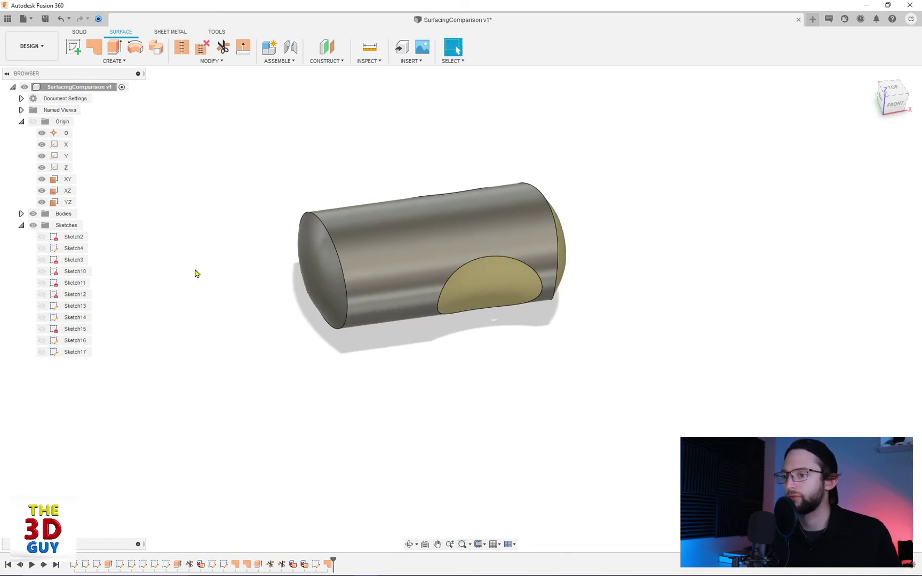
Step: Start a solid Mirror feature with its type set to Faces
{"action": "left_click", "coordinate": [84, 62]}
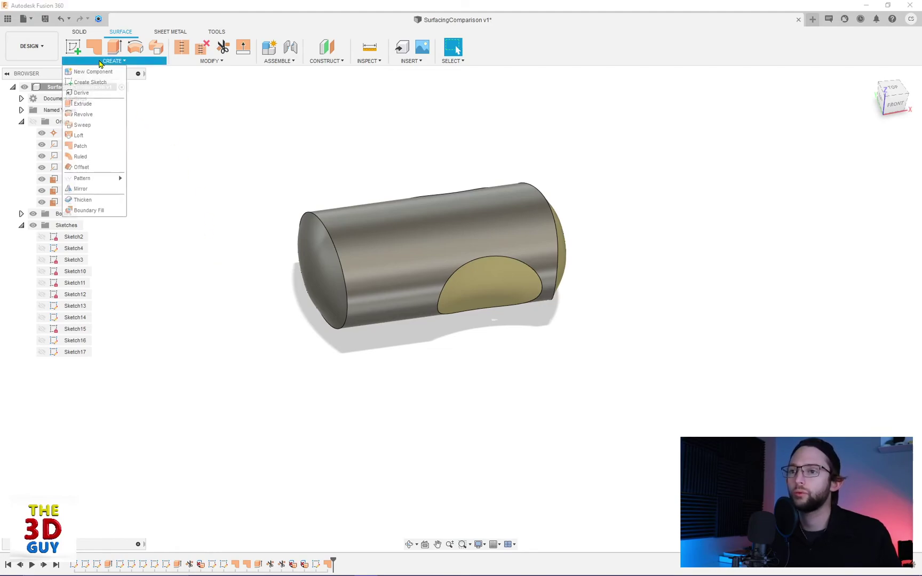
{"action": "left_click", "coordinate": [81, 32]}
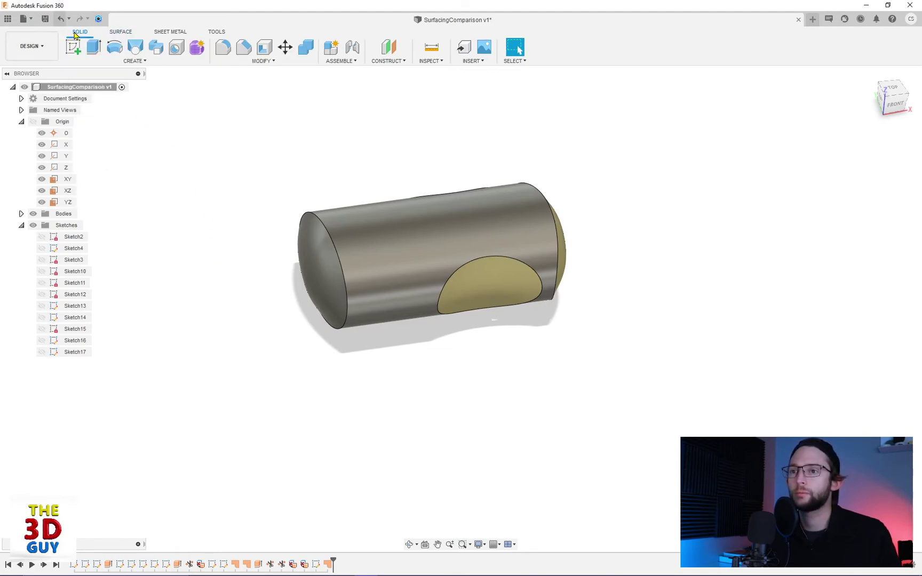
{"action": "left_click", "coordinate": [184, 62]}
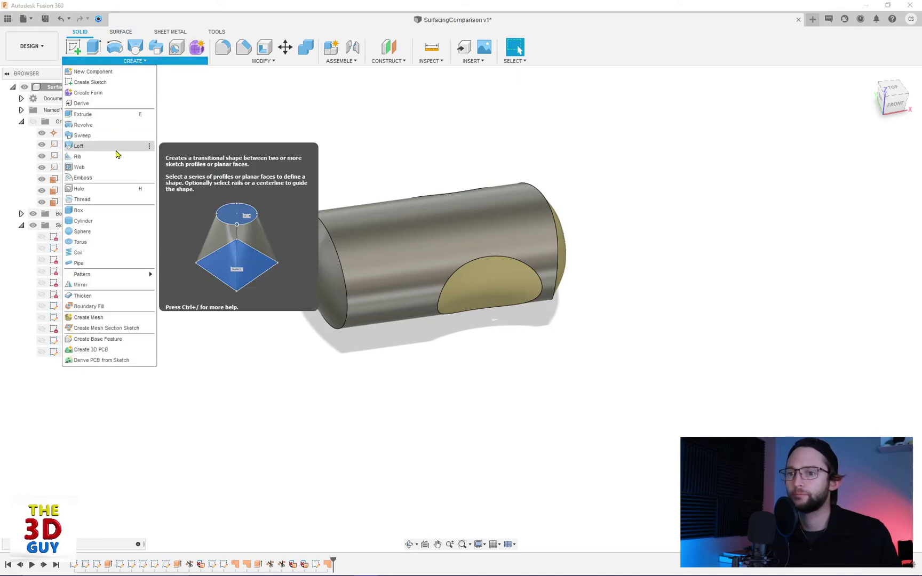
{"action": "left_click", "coordinate": [96, 285]}
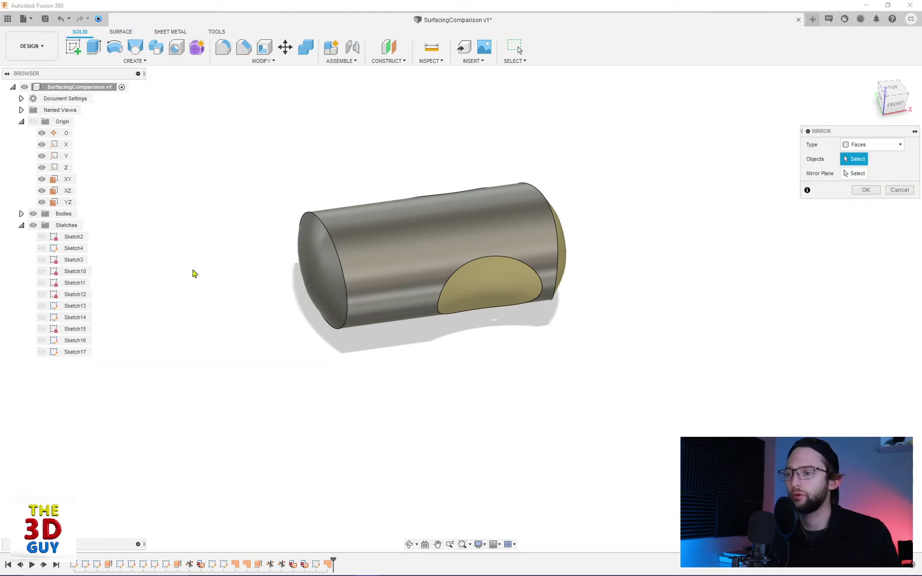
{"action": "middle_click_drag", "start_coordinate": [192, 272], "coordinate": [207, 300], "text": "shift"}
{"action": "left_click", "coordinate": [871, 144]}
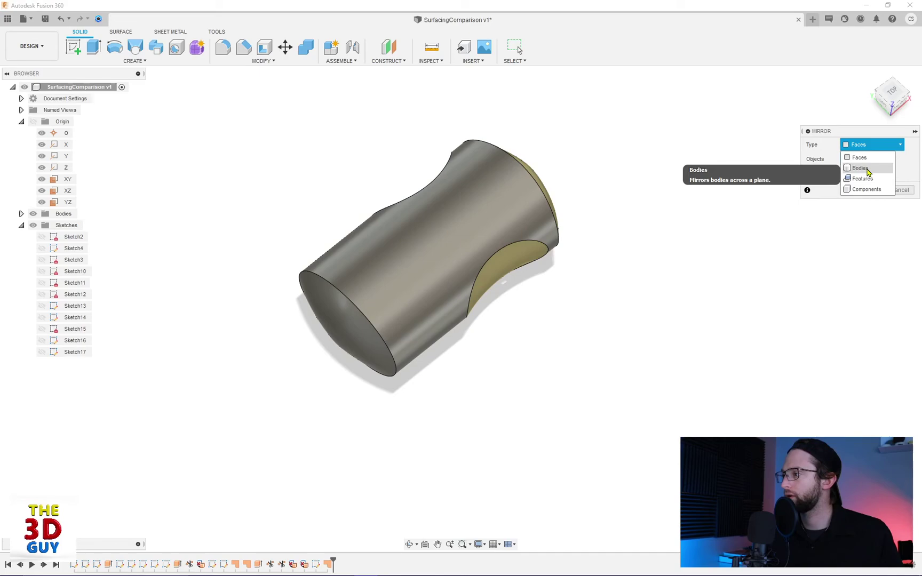
{"action": "left_click", "coordinate": [868, 170]}
{"action": "left_click", "coordinate": [871, 145]}
{"action": "left_click", "coordinate": [861, 158]}
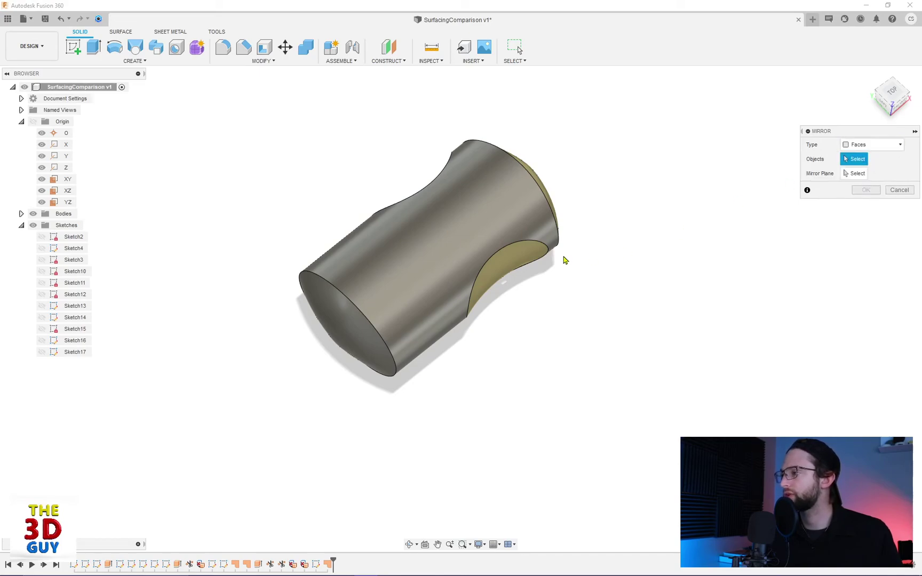
Step: Mirror the lower cutout's patch face across the XZ plane to close the opposite cutout
{"action": "left_click", "coordinate": [521, 258]}
{"action": "middle_click_drag", "start_coordinate": [520, 258], "coordinate": [508, 330], "text": "shift"}
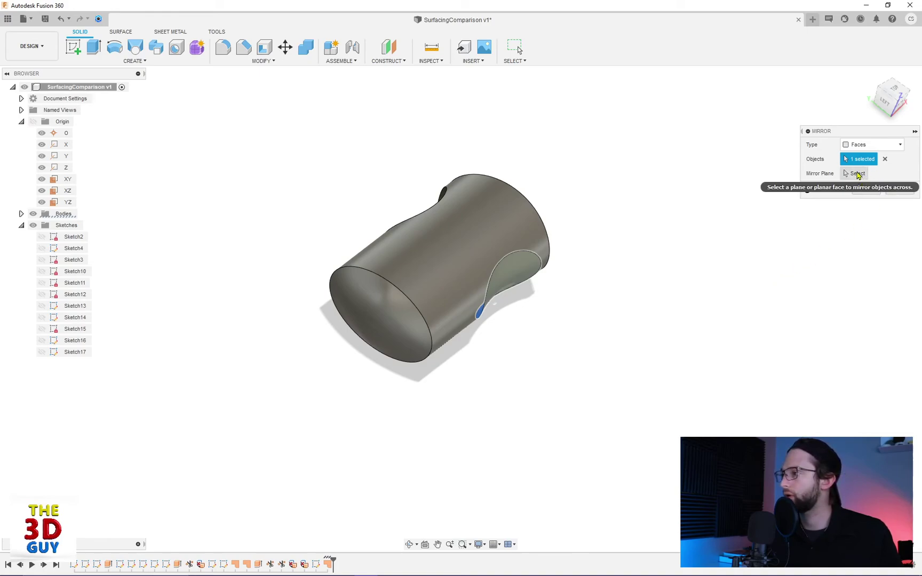
{"action": "left_click", "coordinate": [856, 173]}
{"action": "left_click", "coordinate": [465, 236]}
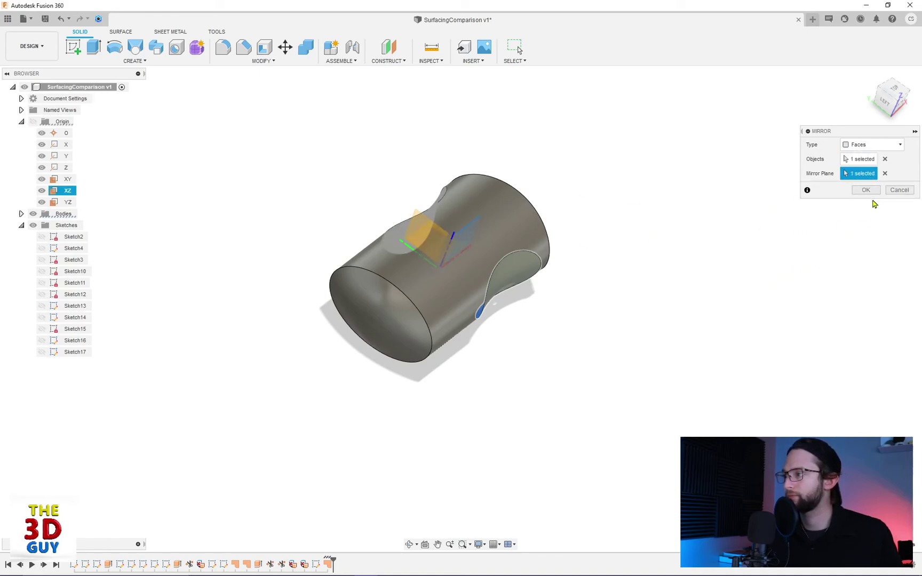
{"action": "left_click", "coordinate": [866, 190]}
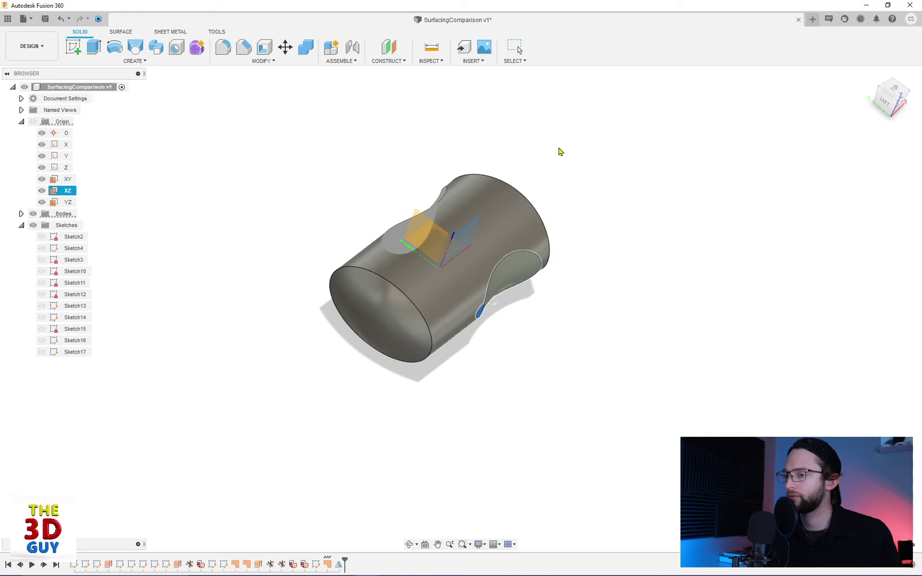
{"action": "middle_click_drag", "start_coordinate": [560, 150], "coordinate": [539, 144], "text": "shift"}
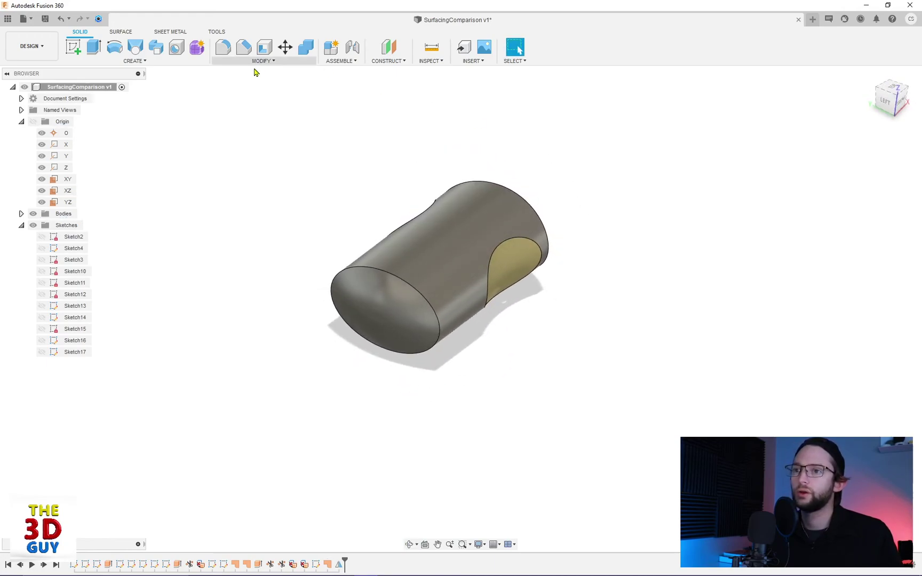
Step: Stitch all five surface bodies into one closed solid at 0.004 in tolerance as a New Body
{"action": "left_click", "coordinate": [121, 32]}
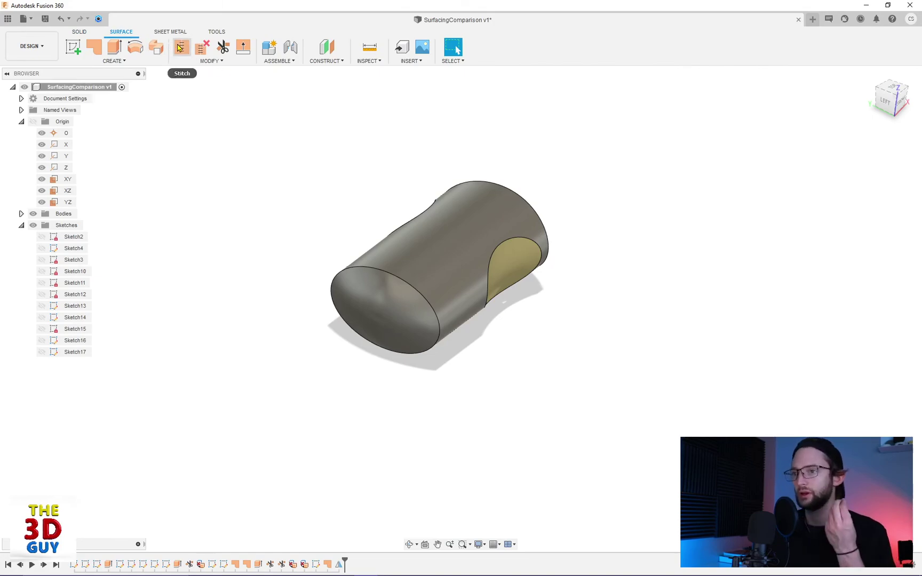
{"action": "left_click", "coordinate": [180, 48]}
{"action": "left_click_drag", "start_coordinate": [226, 121], "coordinate": [615, 411]}
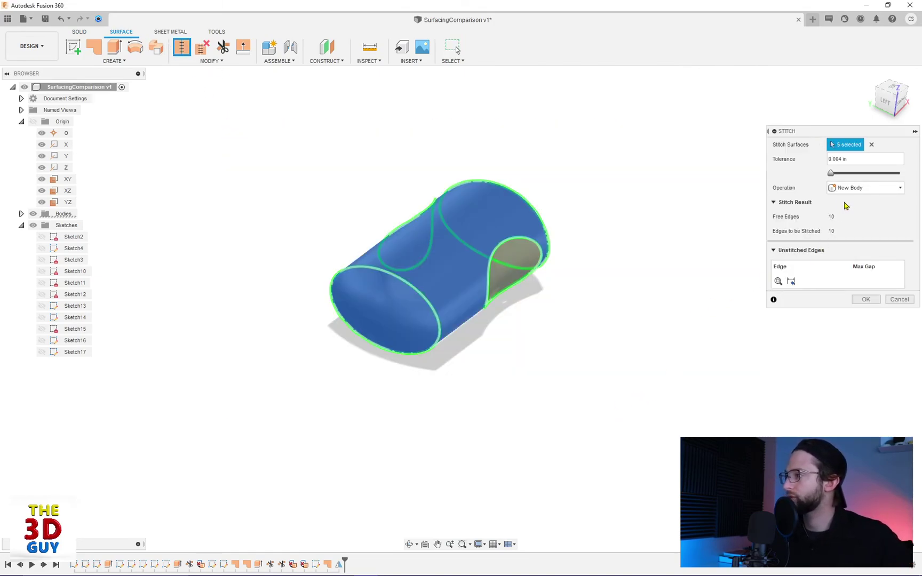
{"action": "left_click", "coordinate": [869, 301]}
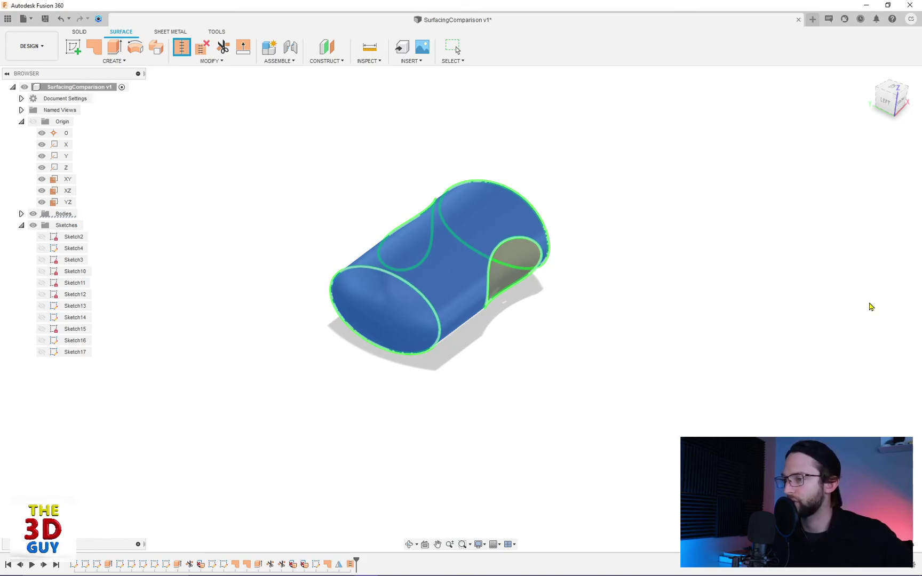
{"action": "middle_click_drag", "start_coordinate": [558, 368], "coordinate": [546, 350], "text": "shift"}
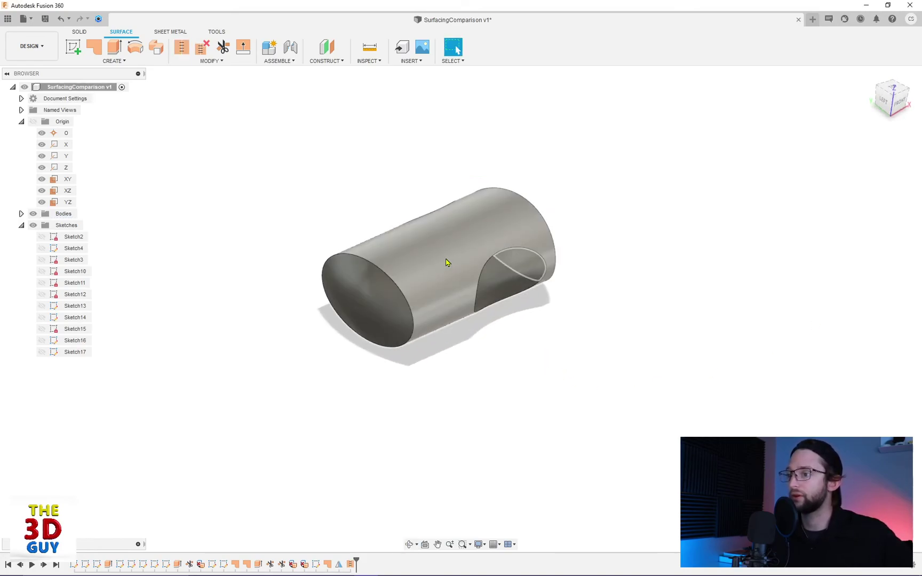
{"action": "middle_click_drag", "start_coordinate": [257, 303], "coordinate": [250, 312], "text": "shift"}
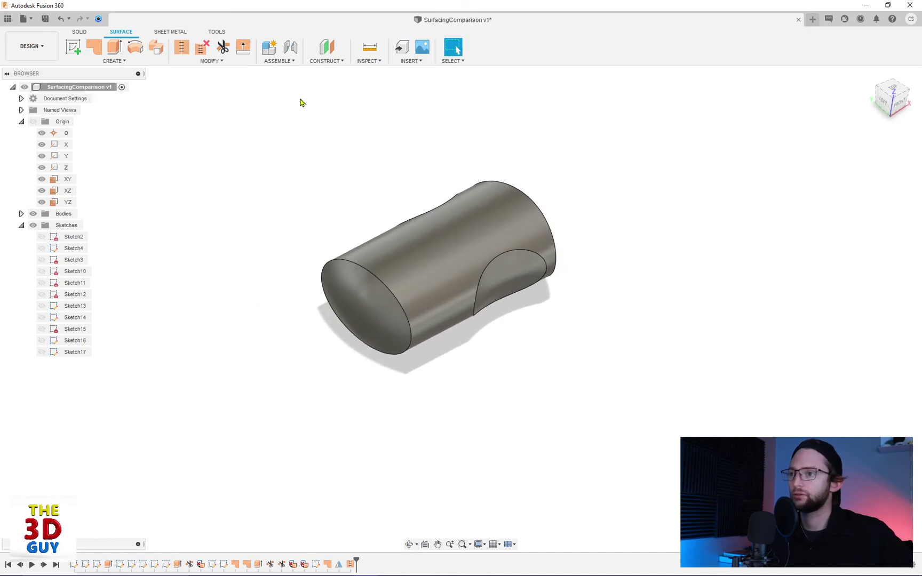
{"action": "left_click", "coordinate": [380, 62]}
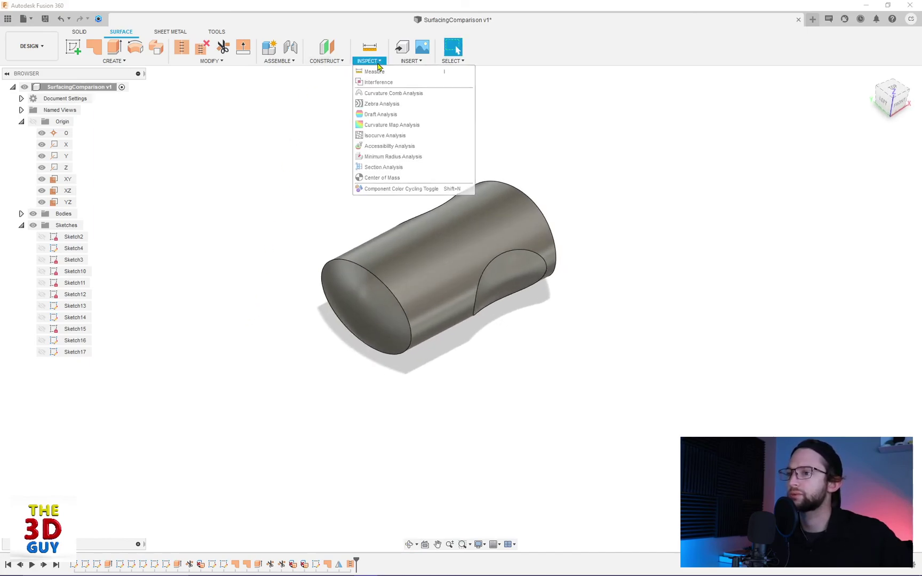
{"action": "left_click", "coordinate": [390, 168]}
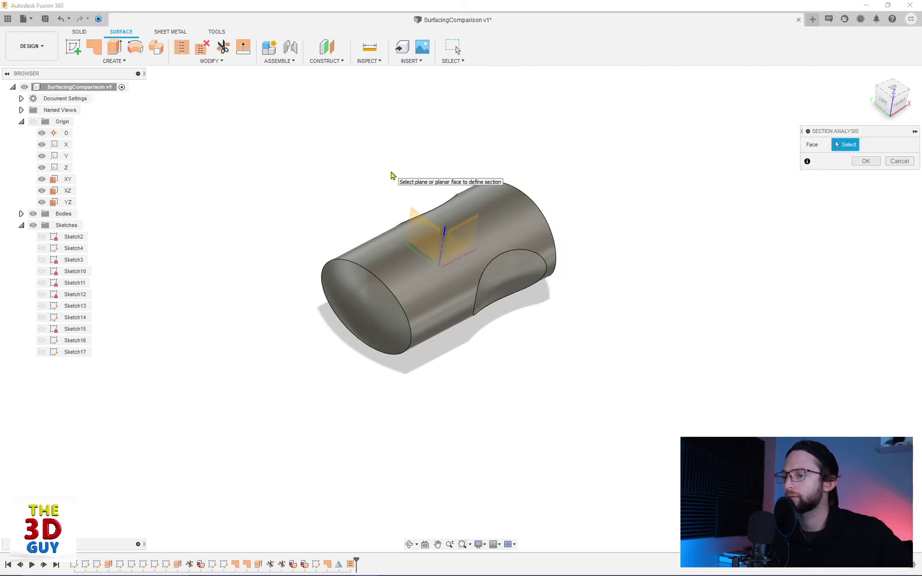
{"action": "left_click", "coordinate": [472, 228]}
{"action": "mouse_move", "coordinate": [556, 428]}
{"action": "middle_mouse_down", "text": "shift"}
{"action": "mouse_move", "coordinate": [488, 385]}
{"action": "mouse_move", "coordinate": [564, 407]}
{"action": "mouse_move", "coordinate": [550, 421]}
{"action": "middle_mouse_up", "text": "shift"}
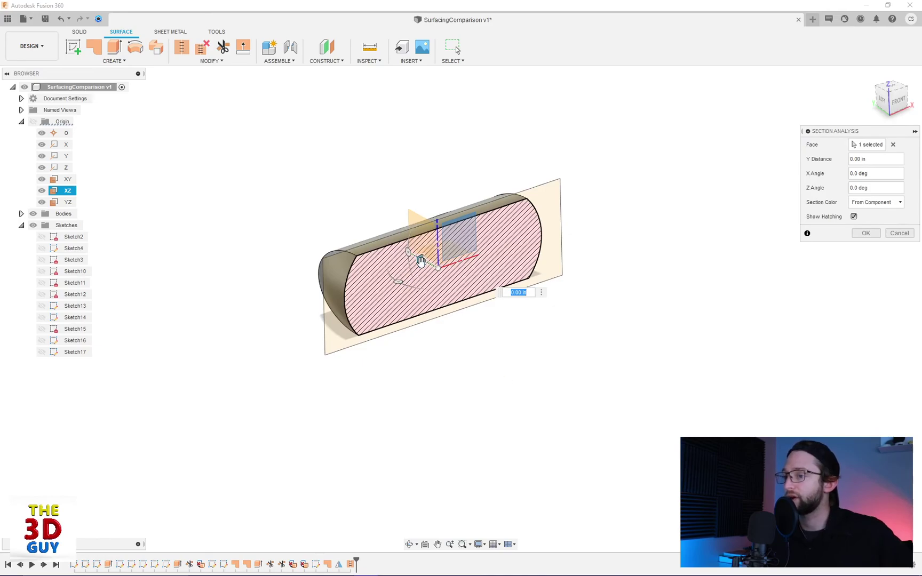
{"action": "mouse_move", "coordinate": [421, 261]}
{"action": "left_mouse_down"}
{"action": "mouse_move", "coordinate": [453, 290]}
{"action": "mouse_move", "coordinate": [427, 262]}
{"action": "left_mouse_up"}
{"action": "left_click", "coordinate": [899, 234]}
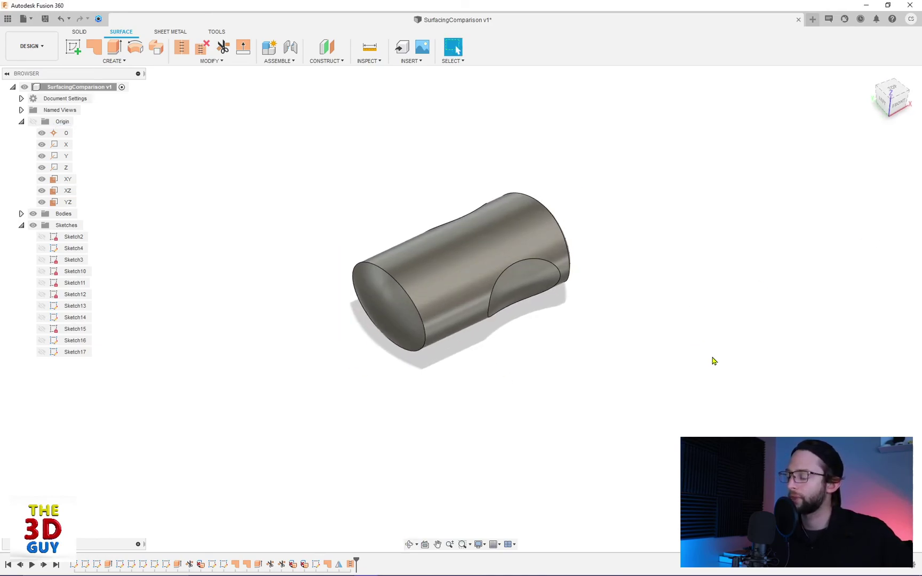